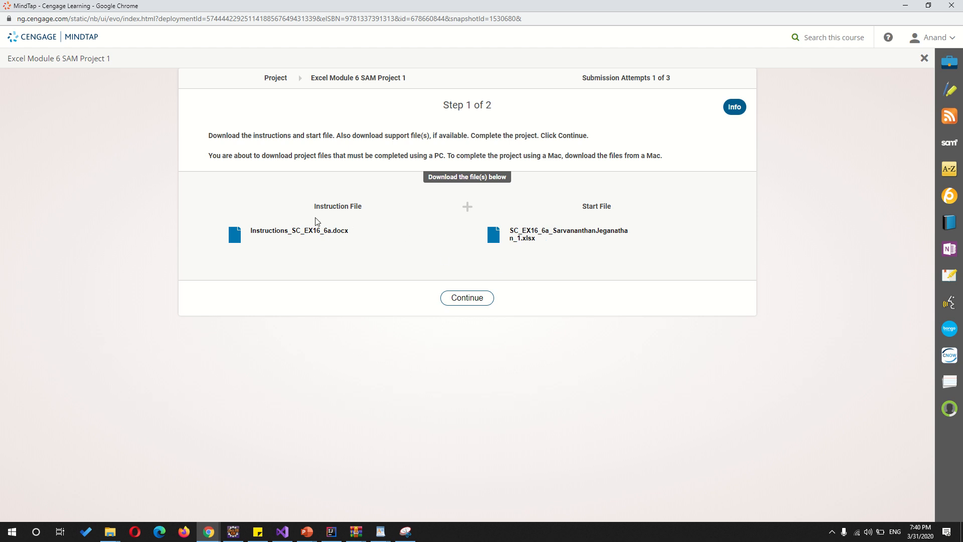
# - Download the instruction file Instructions_SC_EX16_6a.docx and the start workbook, and open the instruction document
pyautogui.click(307, 233)
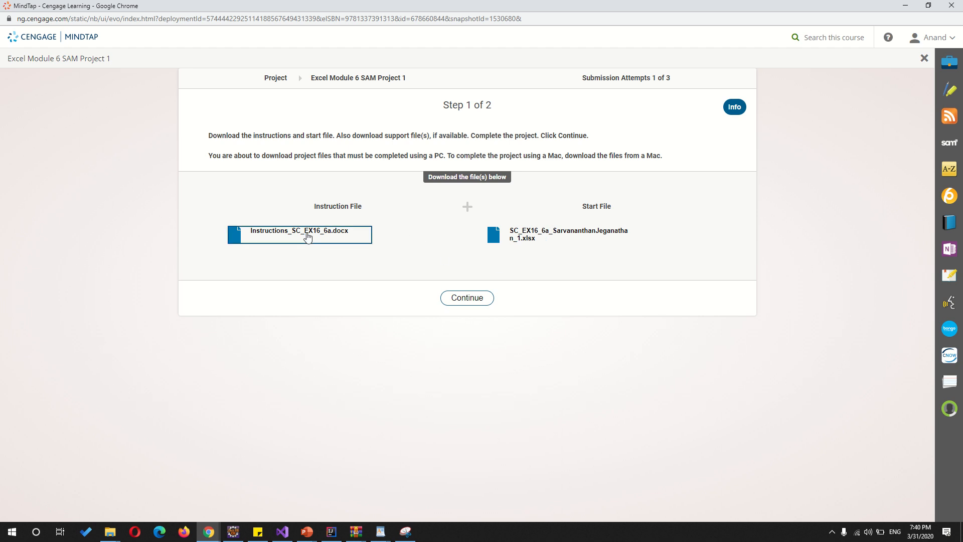
pyautogui.click(529, 238)
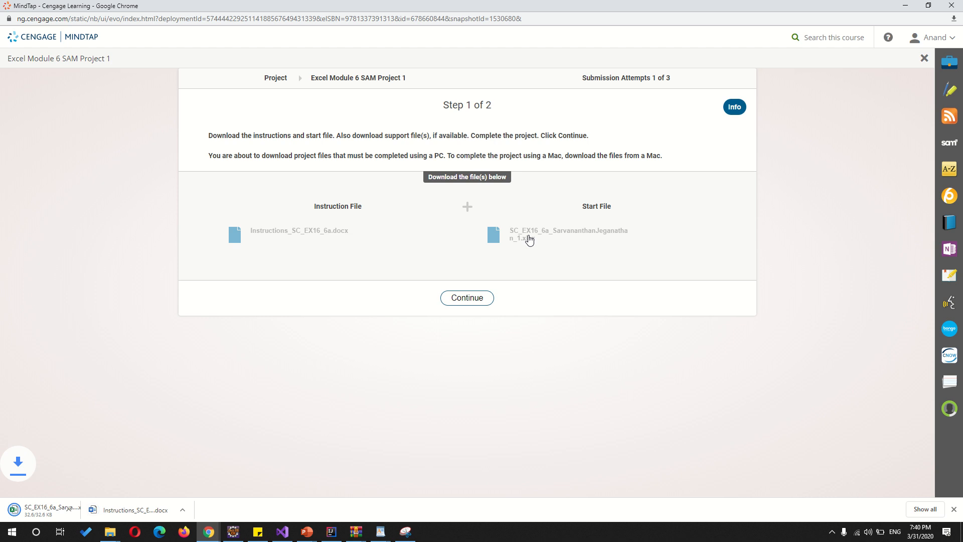
pyautogui.click(173, 517)
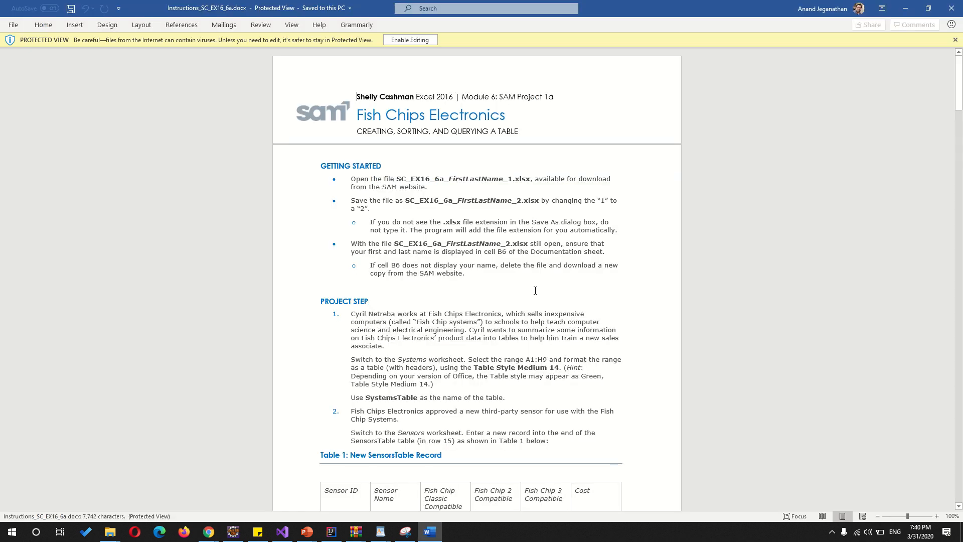
# - Open the downloaded start workbook and arrange it side by side with the instruction document, each filling half the screen
pyautogui.press('super+Left')
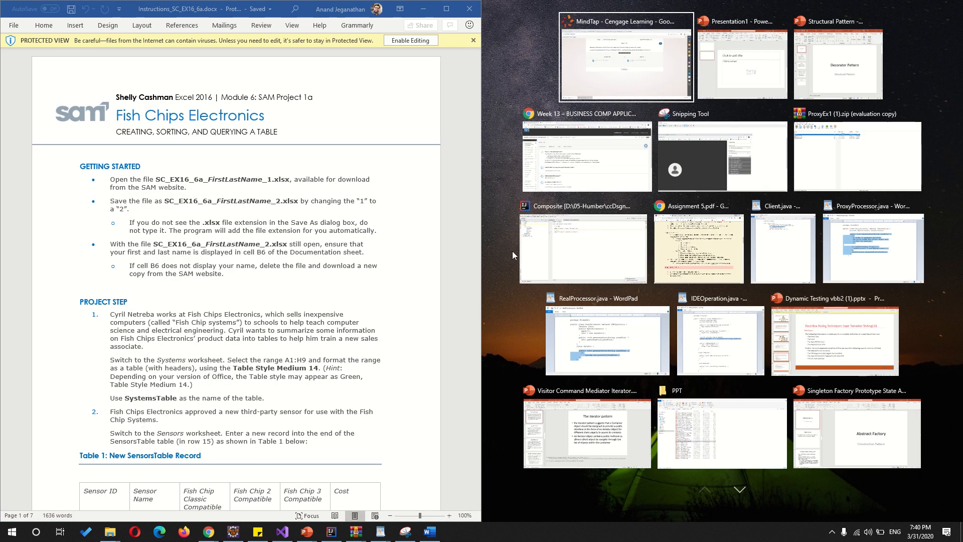
pyautogui.click(592, 75)
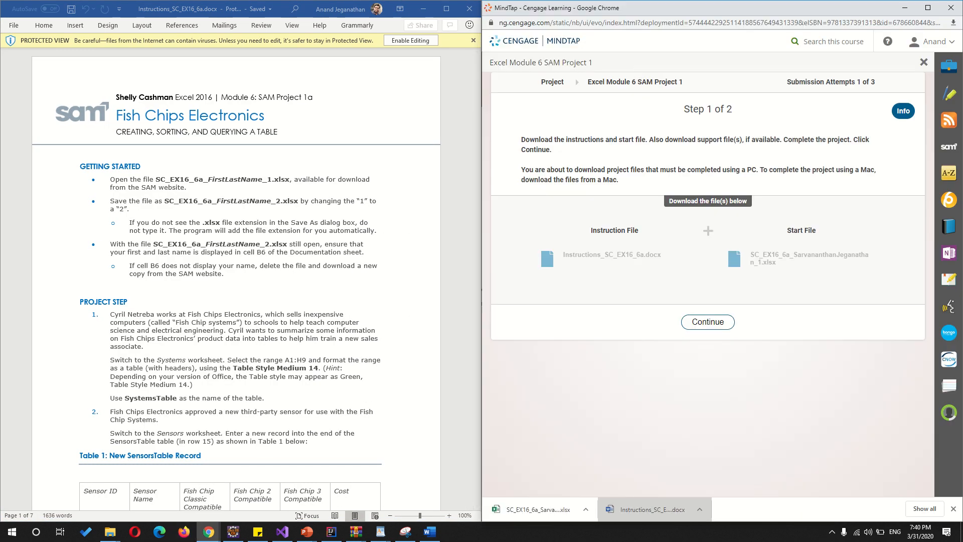
pyautogui.click(527, 512)
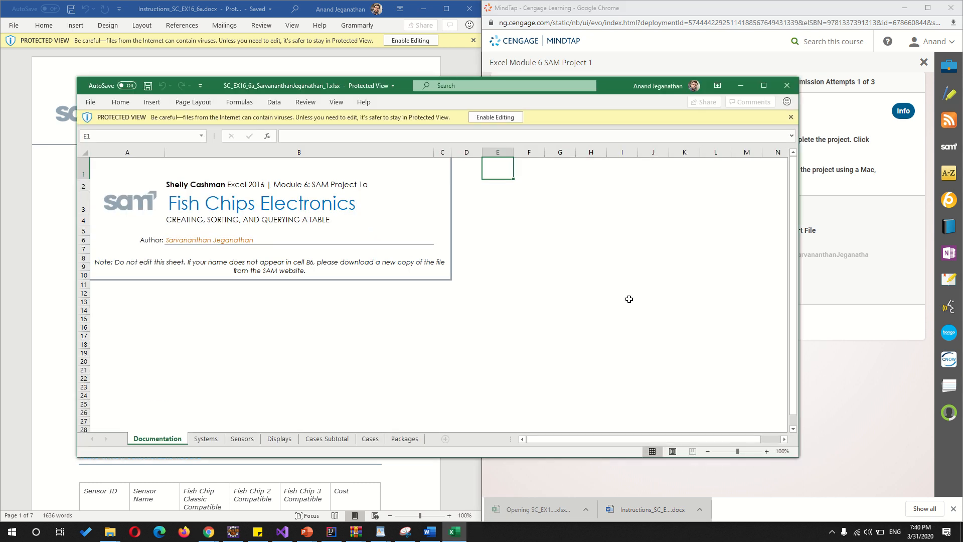
pyautogui.press('super+Right')
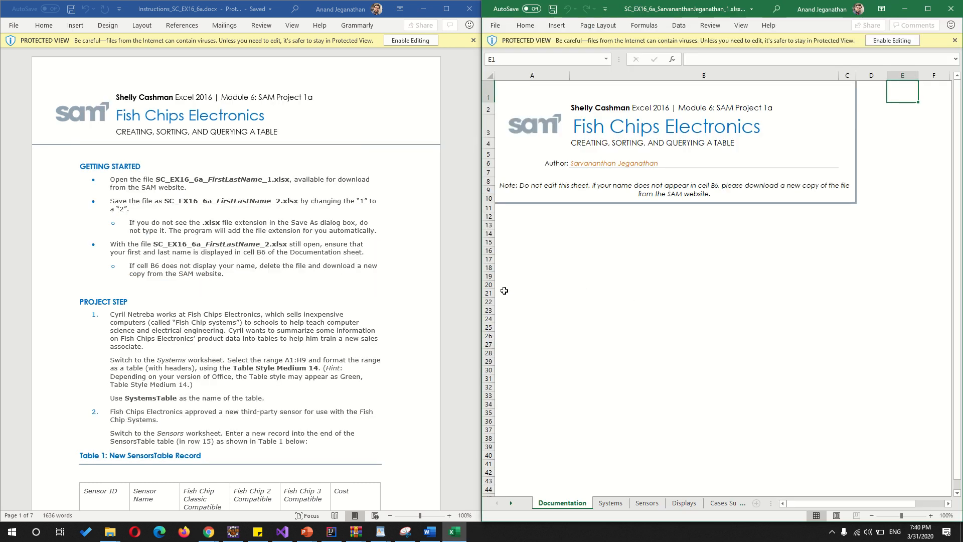
# - Narrow the instruction document to about a quarter of the screen beside a widened workbook, and show the instructions in Read Mode
pyautogui.moveTo(480, 296); pyautogui.dragTo(278, 297)
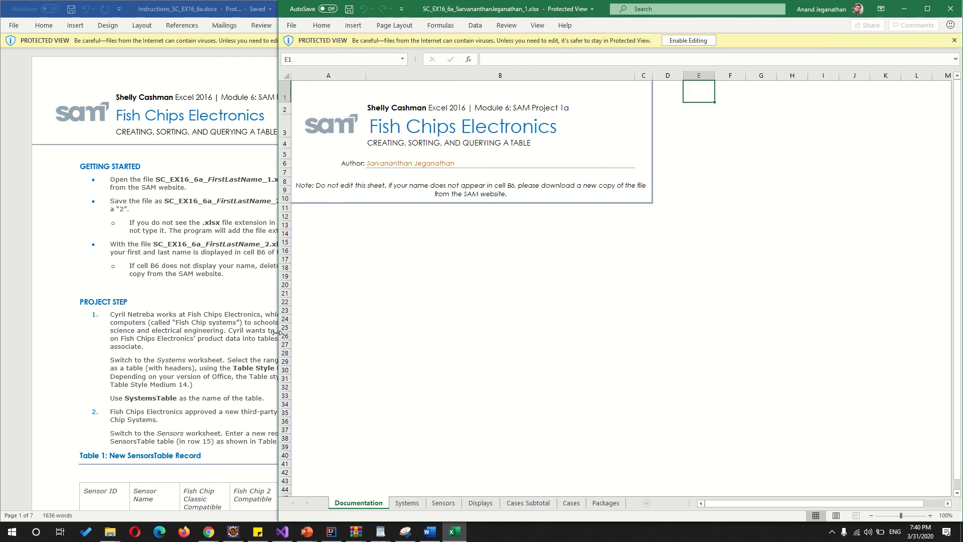
pyautogui.click(166, 240)
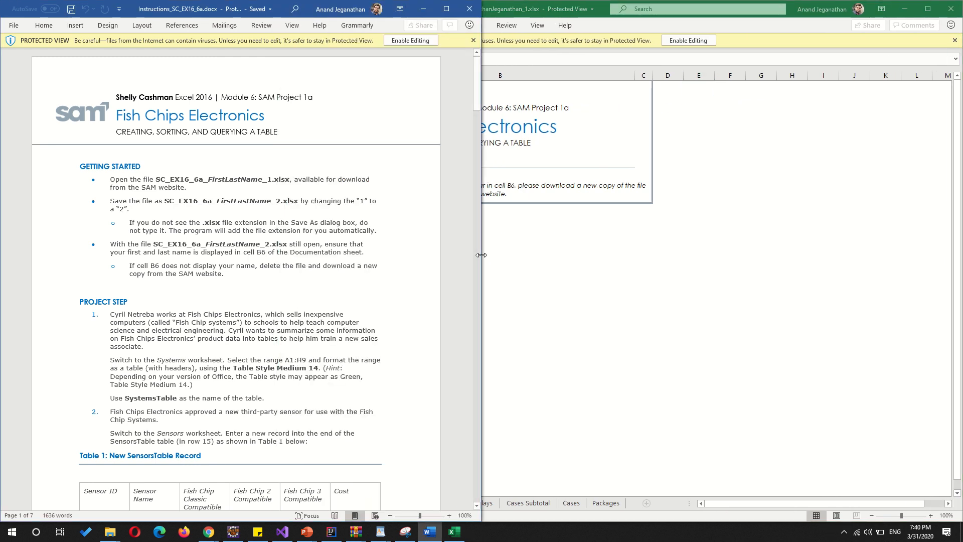
pyautogui.moveTo(476, 258); pyautogui.dragTo(225, 311)
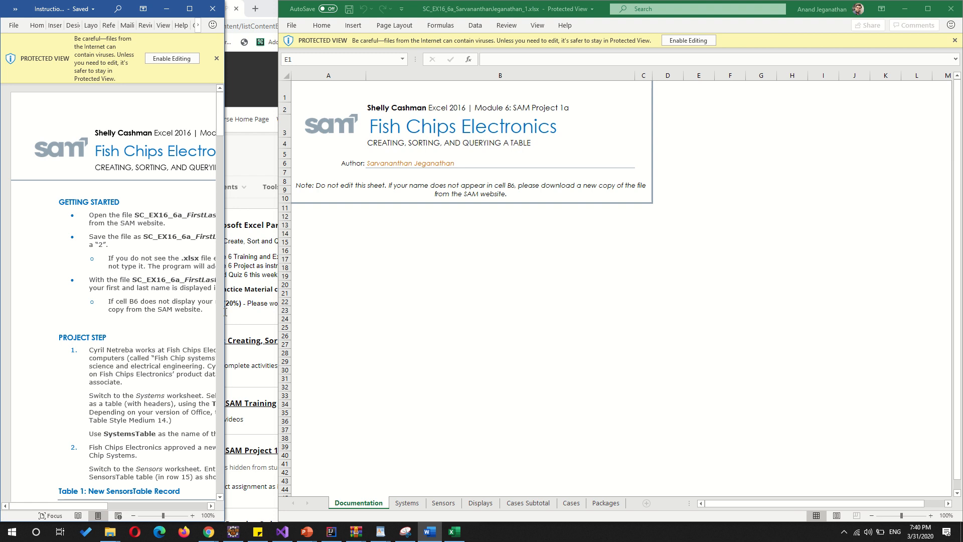
pyautogui.moveTo(275, 289); pyautogui.dragTo(224, 296)
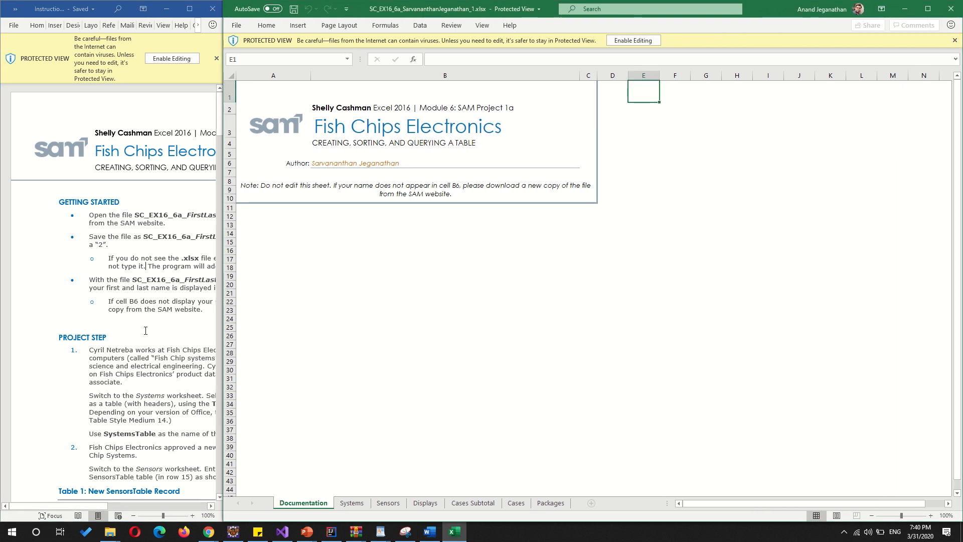
pyautogui.click(80, 520)
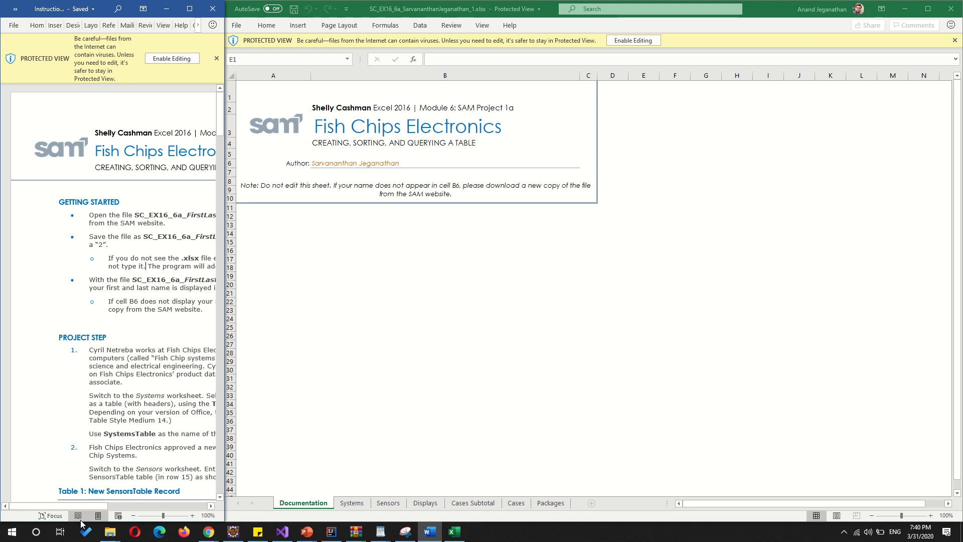
pyautogui.click(78, 516)
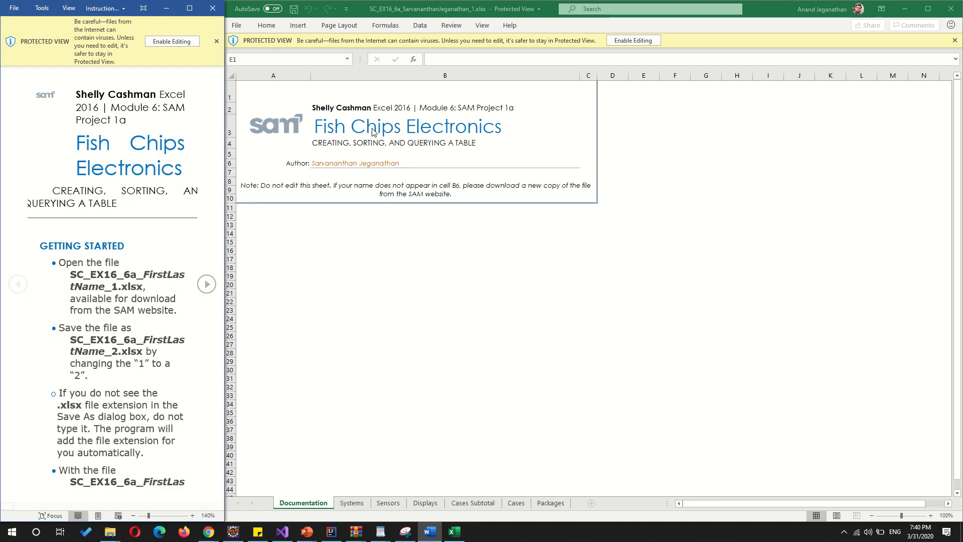
# - Enable editing in the workbook and save a copy in Downloads, changing the 1 at the end of the file name to 2
pyautogui.click(640, 44)
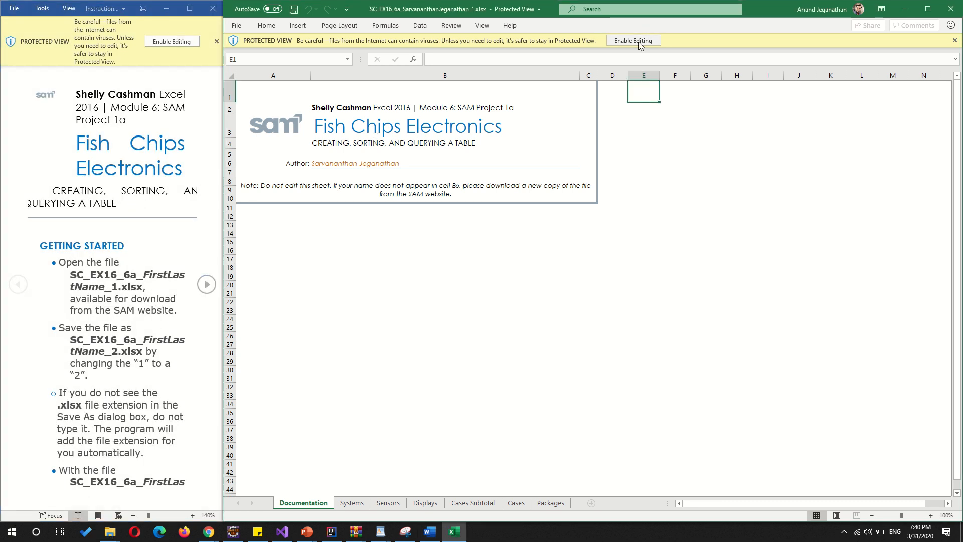
pyautogui.click(639, 43)
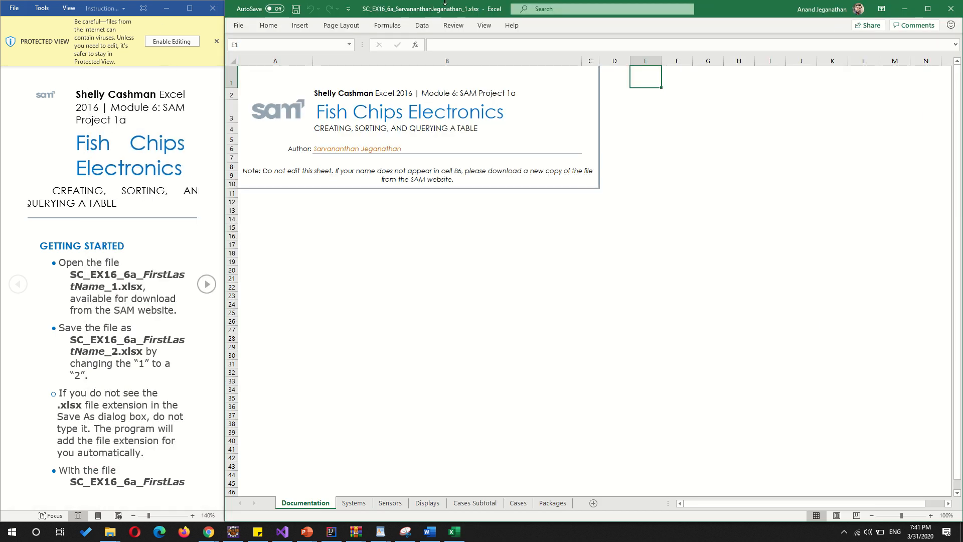
pyautogui.click(240, 26)
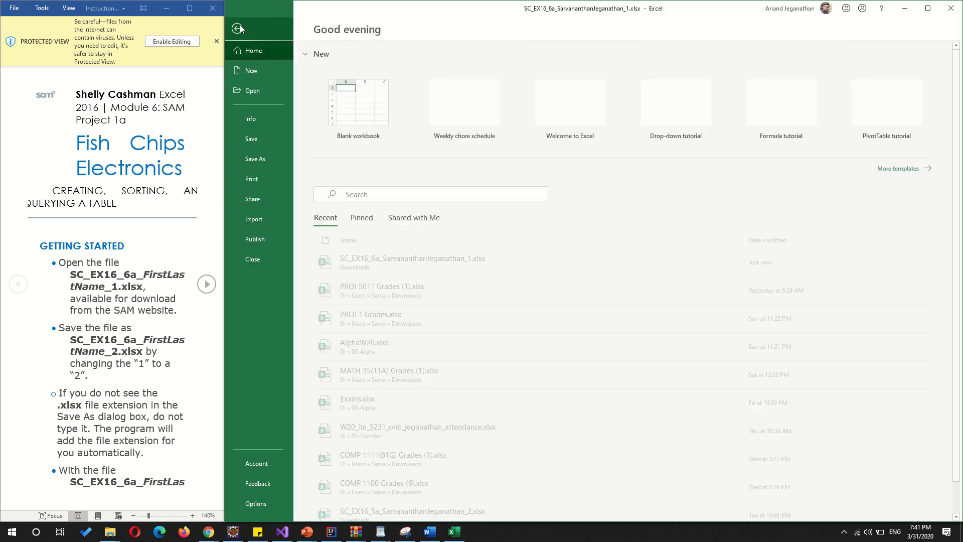
pyautogui.click(267, 159)
pyautogui.click(366, 322)
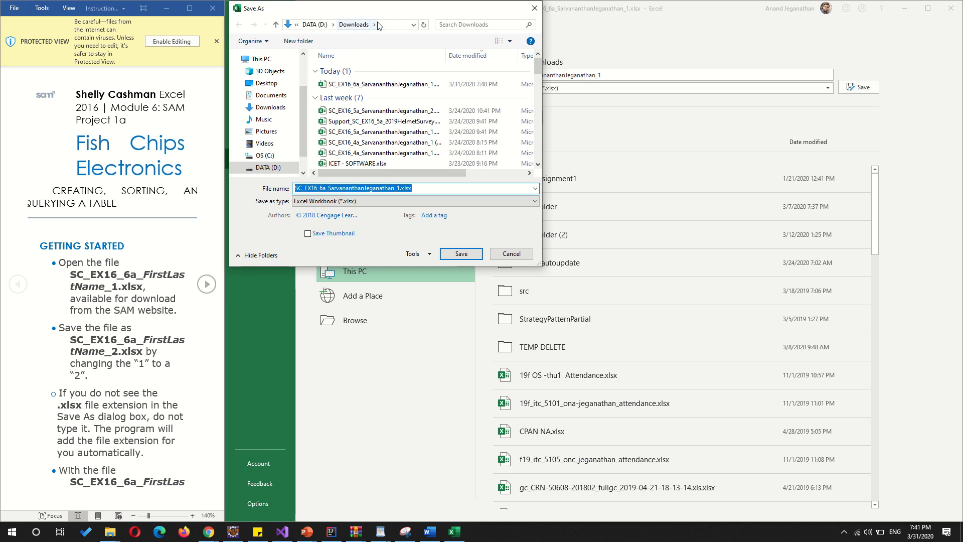
pyautogui.click(400, 188)
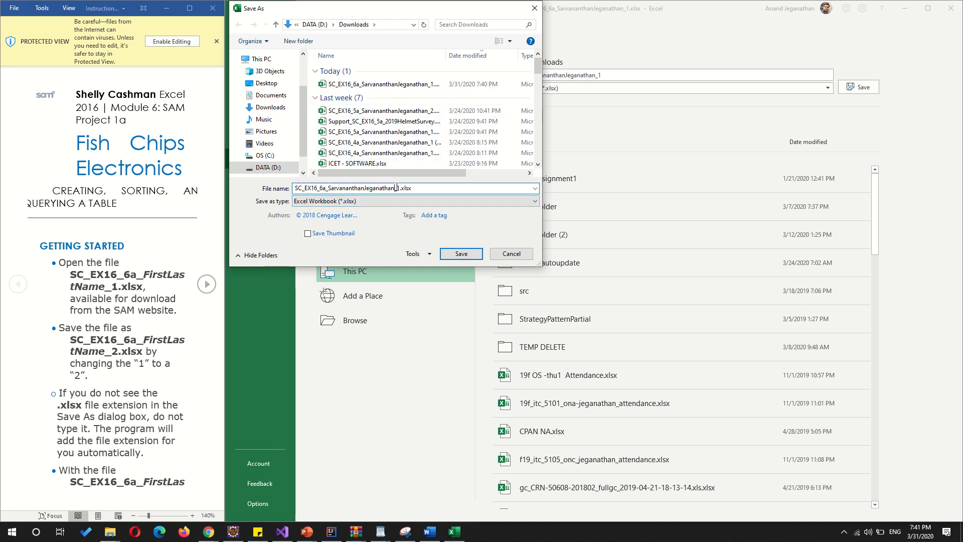
pyautogui.press('Delete')
pyautogui.write('2')
pyautogui.click(458, 253)
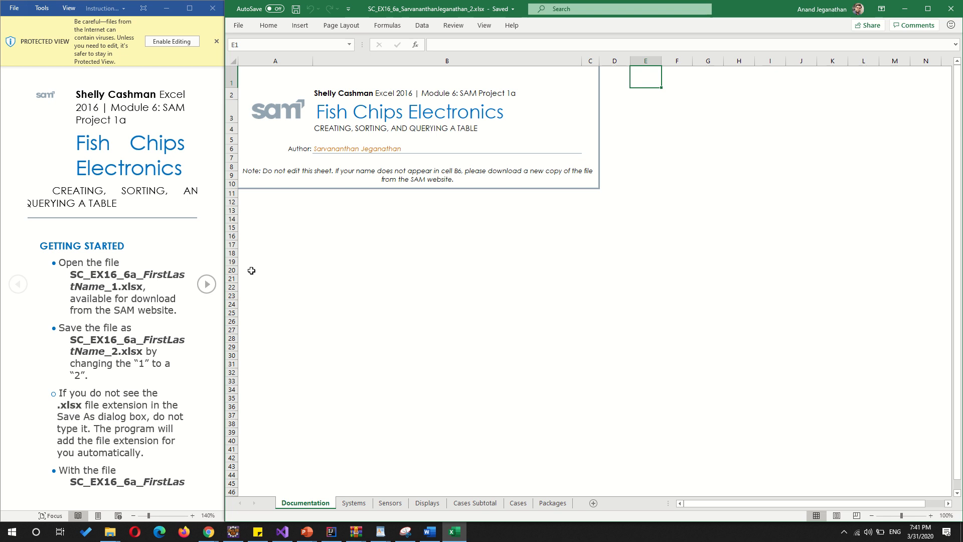
# - Read project step 1 in the instructions and open the Systems worksheet in the workbook
pyautogui.click(205, 287)
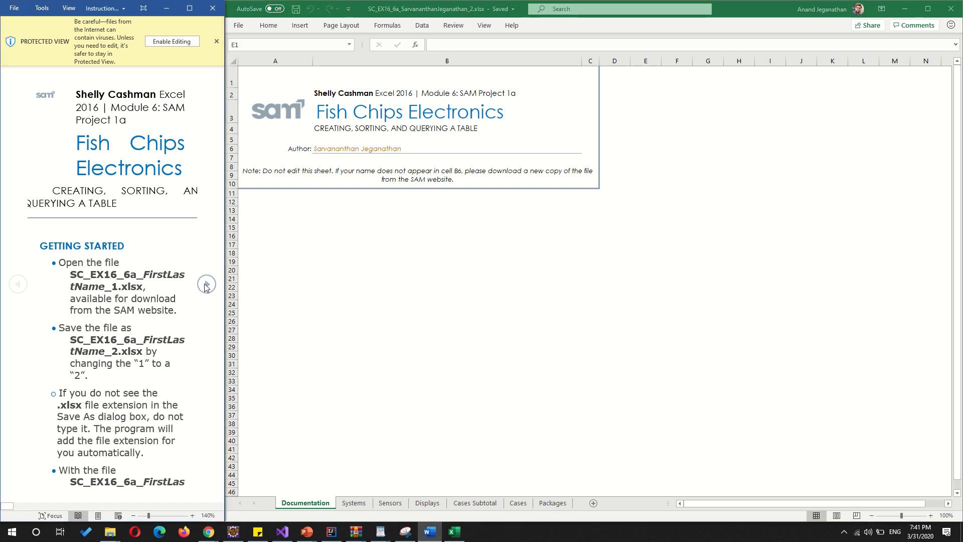
pyautogui.click(205, 286)
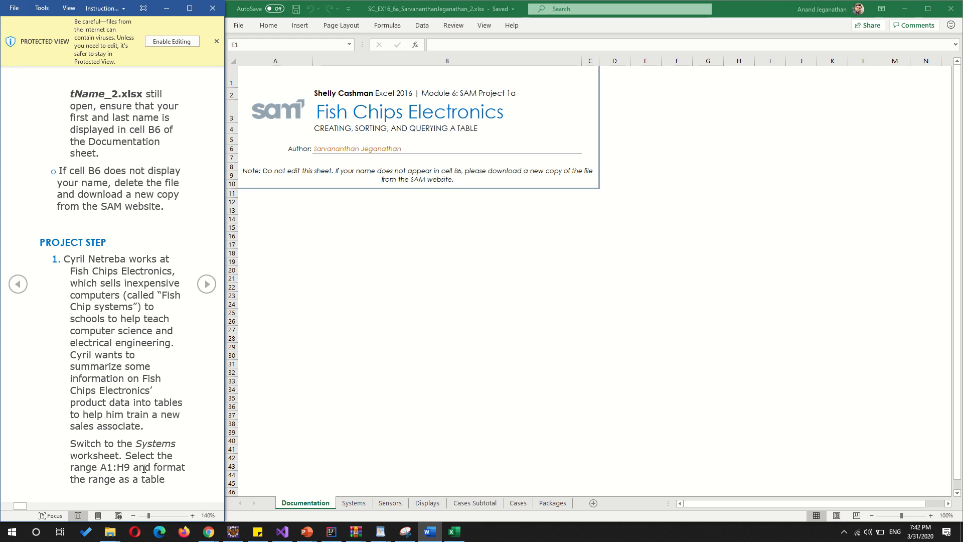
pyautogui.click(207, 284)
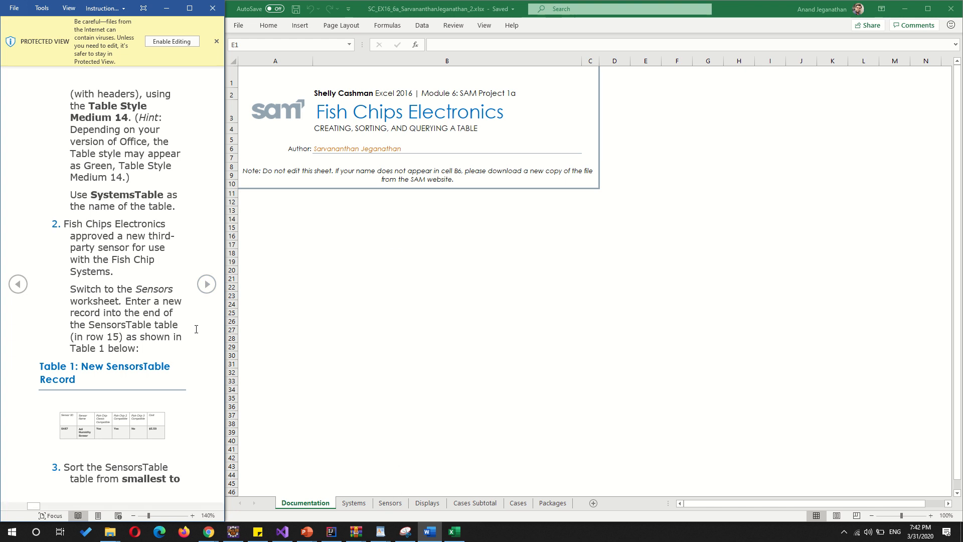
pyautogui.click(17, 284)
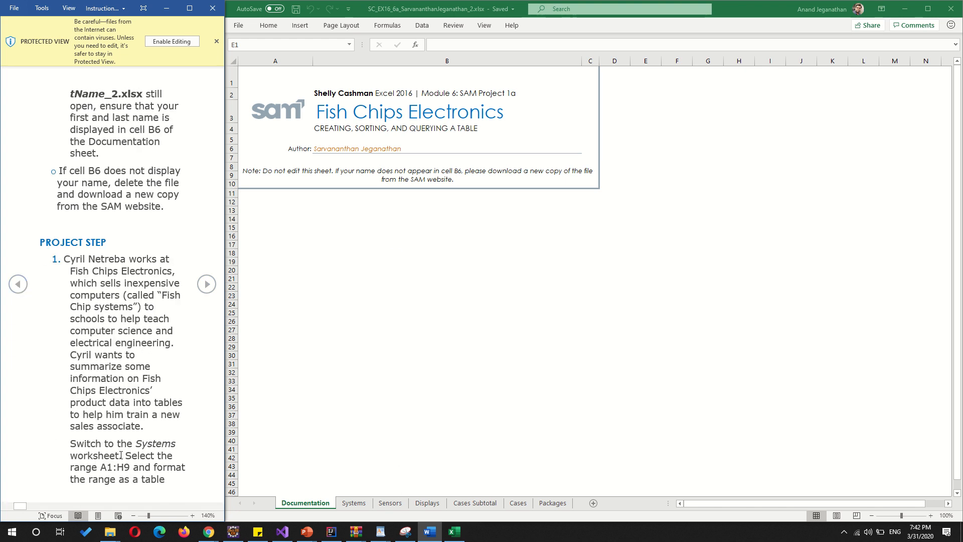
pyautogui.click(355, 503)
pyautogui.click(355, 502)
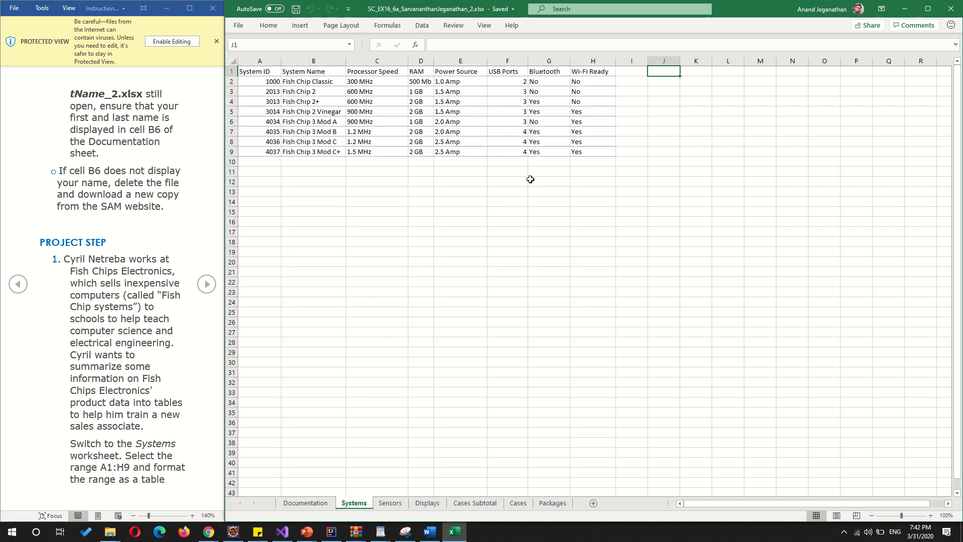
# - Format the range A1:H9 on the Systems worksheet as a table with headers, using Green, Table Style Medium 14
pyautogui.click(207, 286)
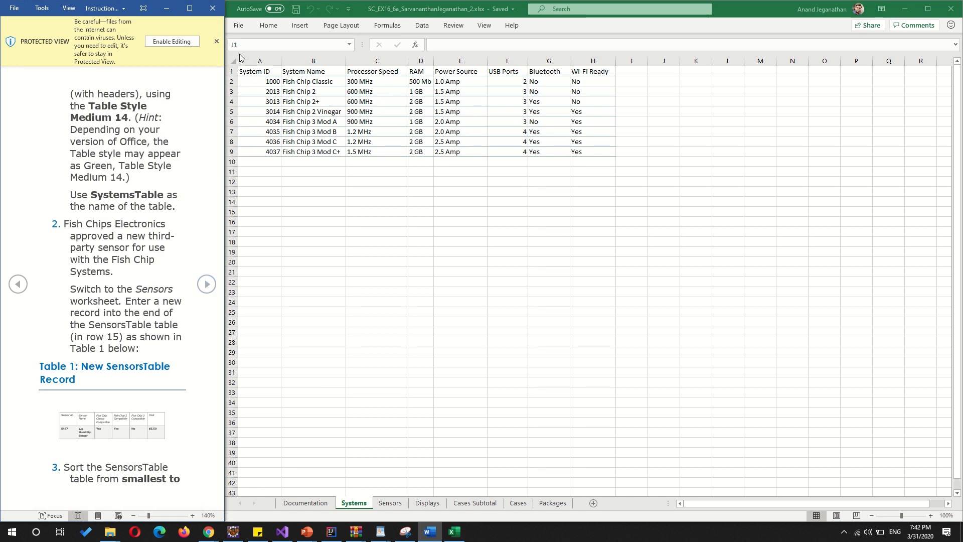
pyautogui.moveTo(253, 71); pyautogui.dragTo(584, 153)
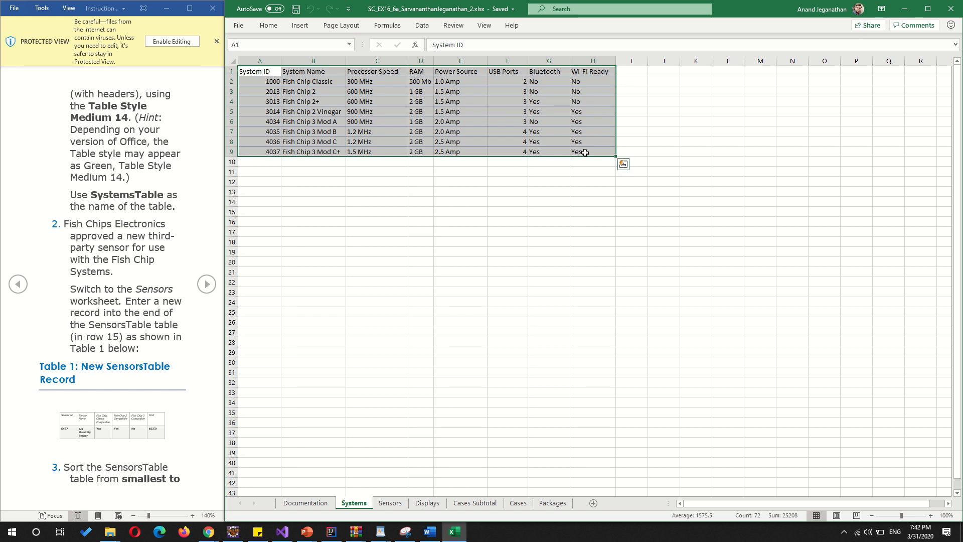
pyautogui.click(23, 282)
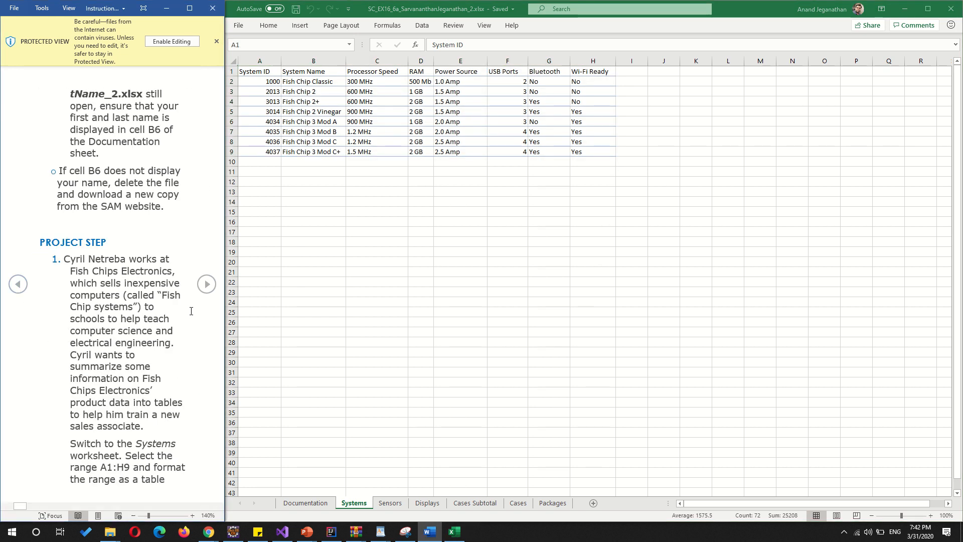
pyautogui.click(209, 285)
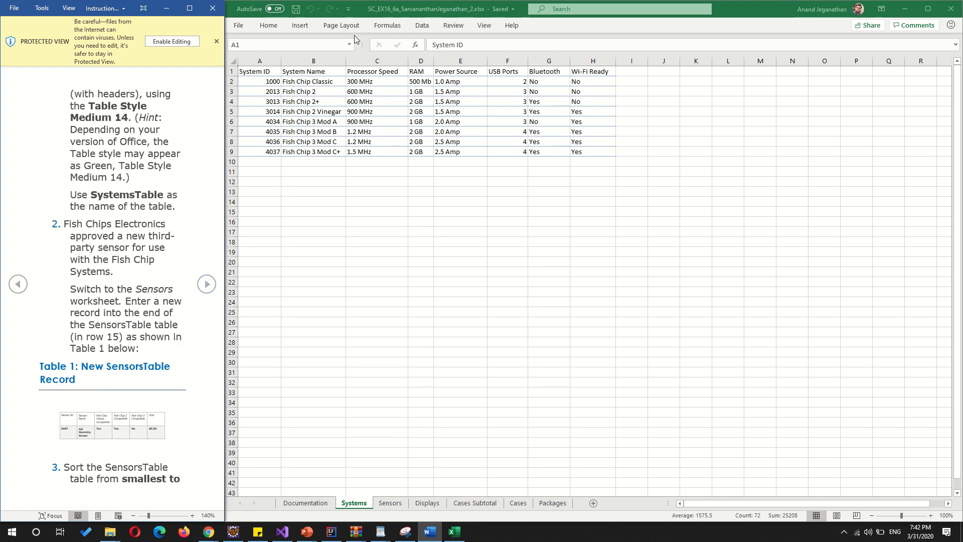
pyautogui.click(270, 29)
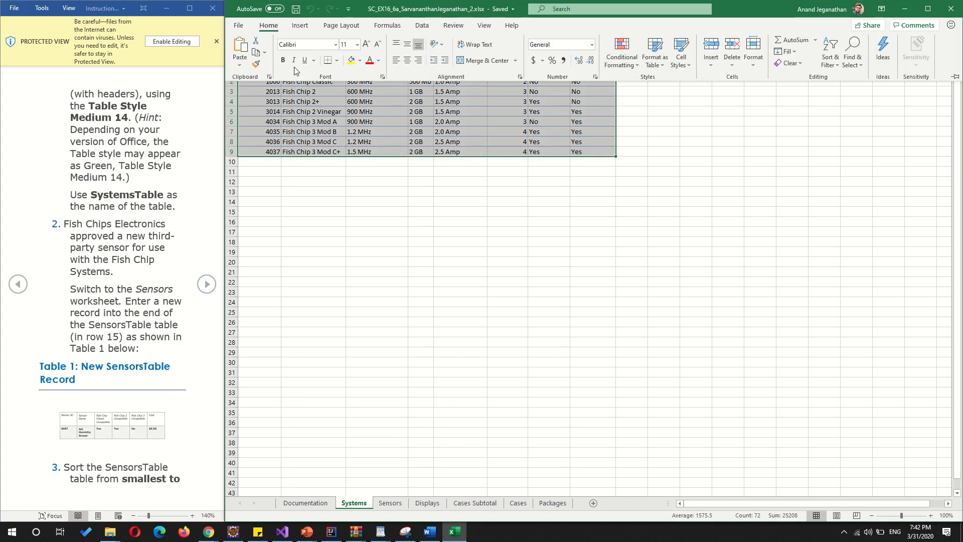
pyautogui.click(265, 26)
pyautogui.doubleClick(266, 27)
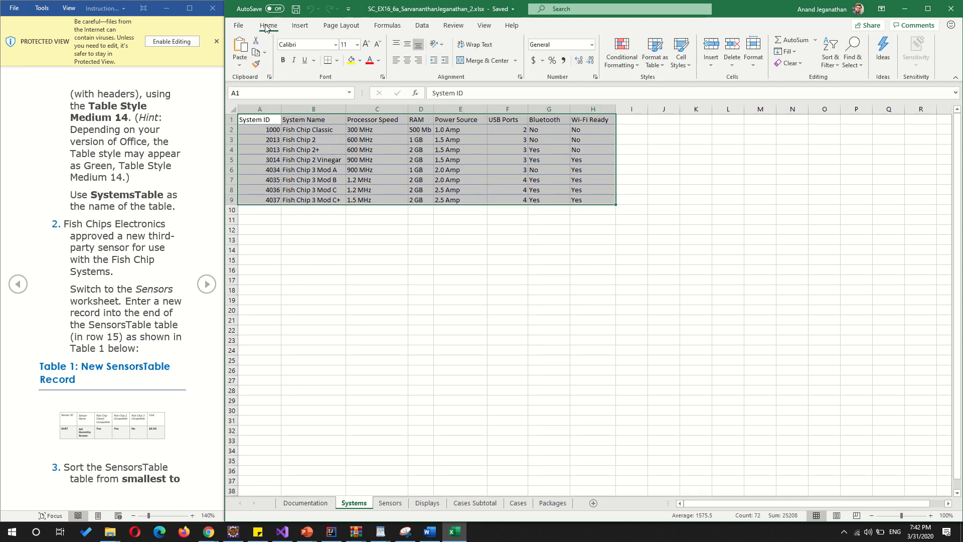
pyautogui.doubleClick(267, 28)
pyautogui.click(267, 28)
pyautogui.doubleClick(267, 29)
pyautogui.click(662, 69)
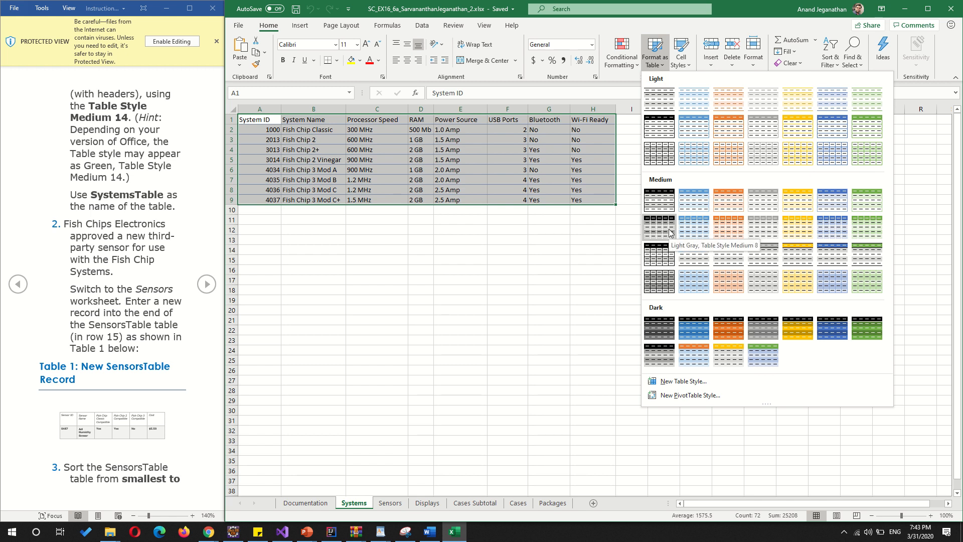
pyautogui.click(861, 225)
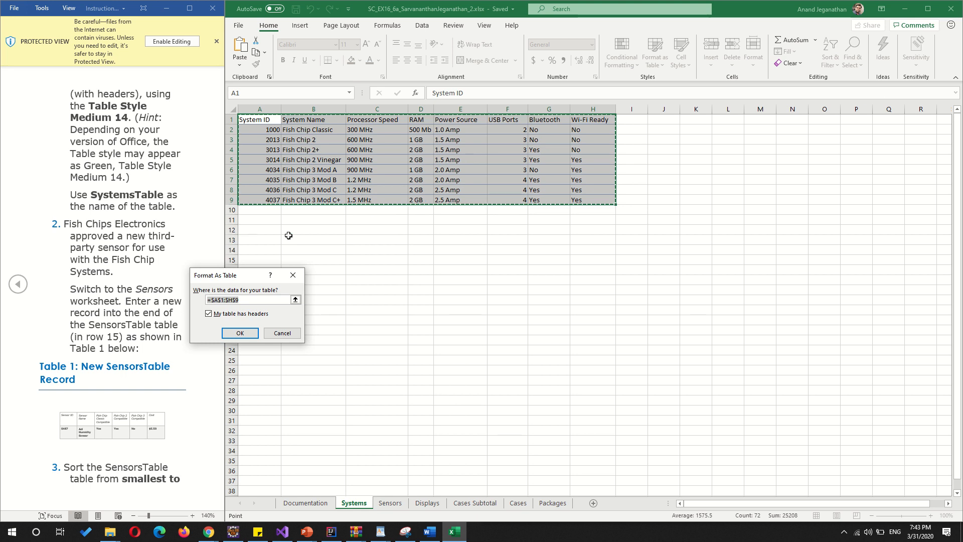
pyautogui.moveTo(272, 279); pyautogui.dragTo(491, 267)
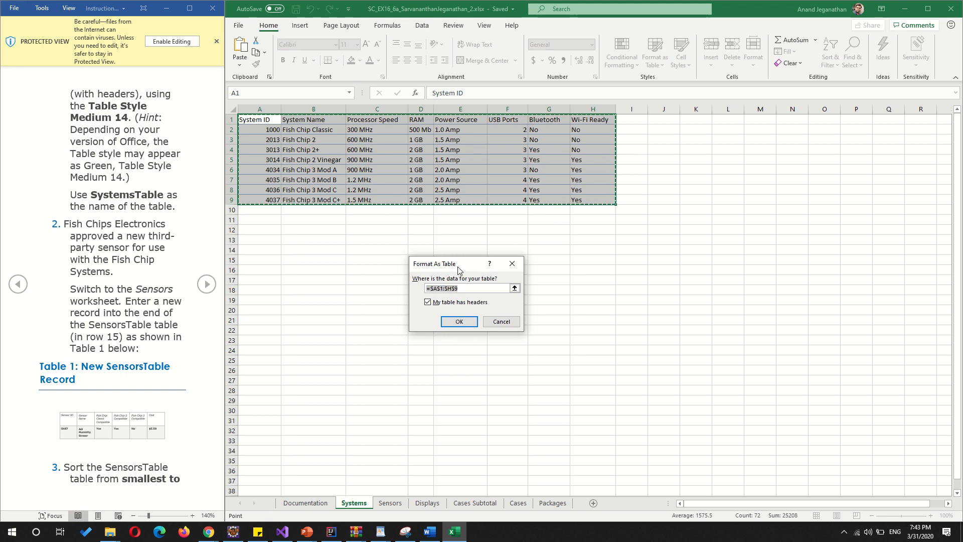
pyautogui.click(461, 321)
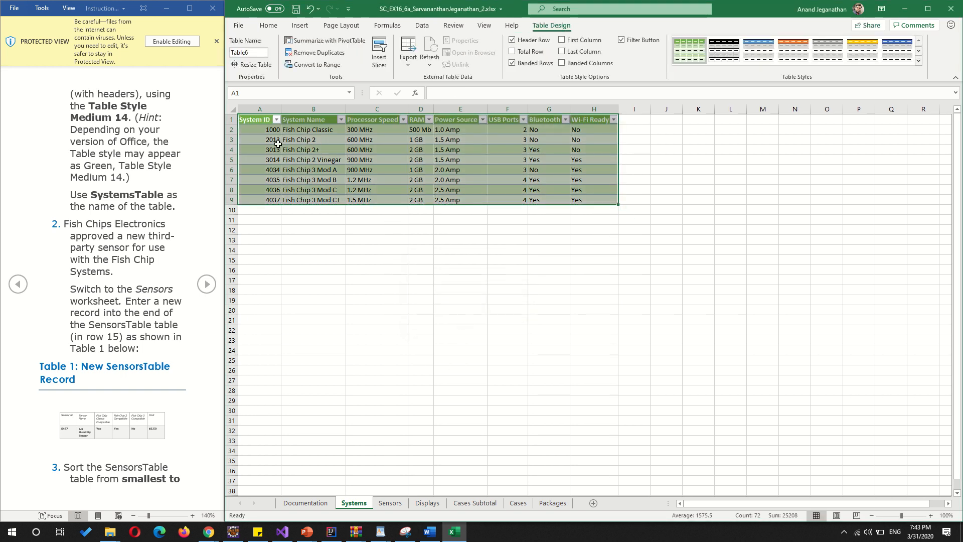
# - Open the sort and filter options of the System ID column to examine what they offer
pyautogui.click(276, 119)
pyautogui.click(277, 120)
pyautogui.click(276, 120)
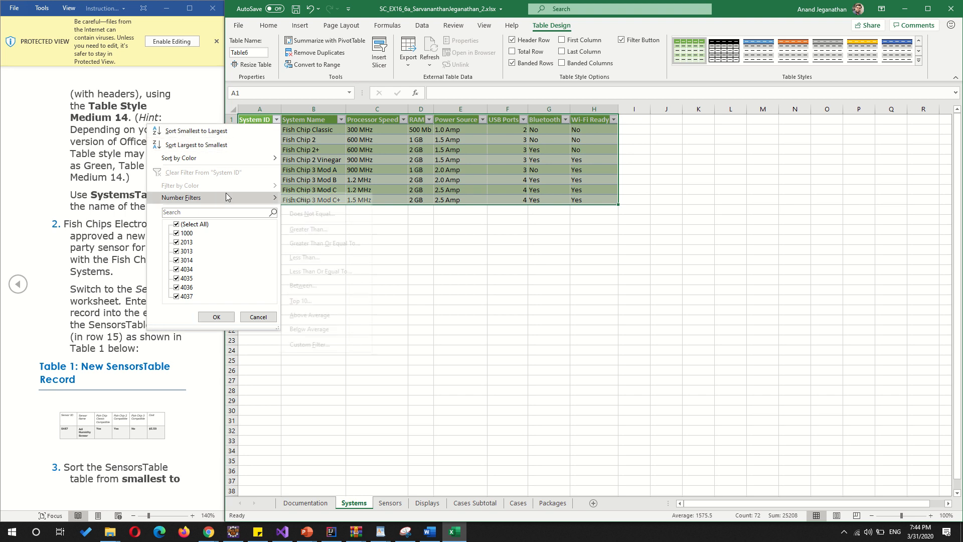
# - Open the sort and filter options of the System Name column to examine what they offer
pyautogui.click(341, 119)
pyautogui.click(341, 120)
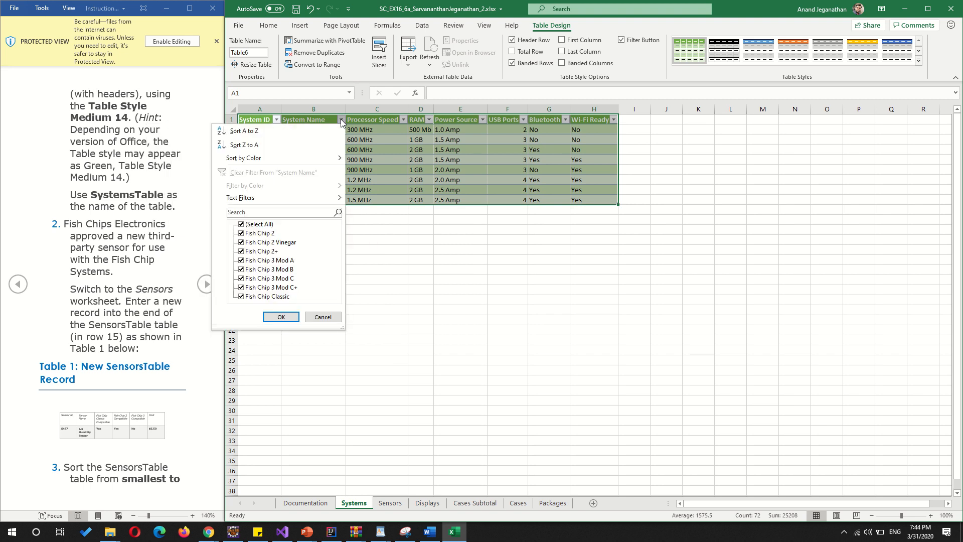
pyautogui.moveTo(251, 197)
# - Name the table in A1:H9 on the Systems worksheet SystemsTable, as given in the instructions
pyautogui.click(79, 199)
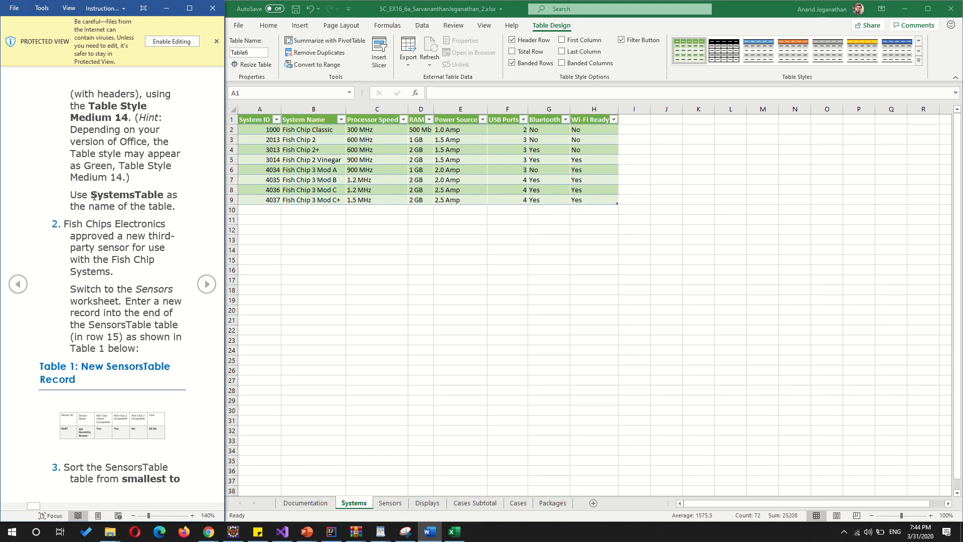
pyautogui.moveTo(90, 197); pyautogui.dragTo(163, 197)
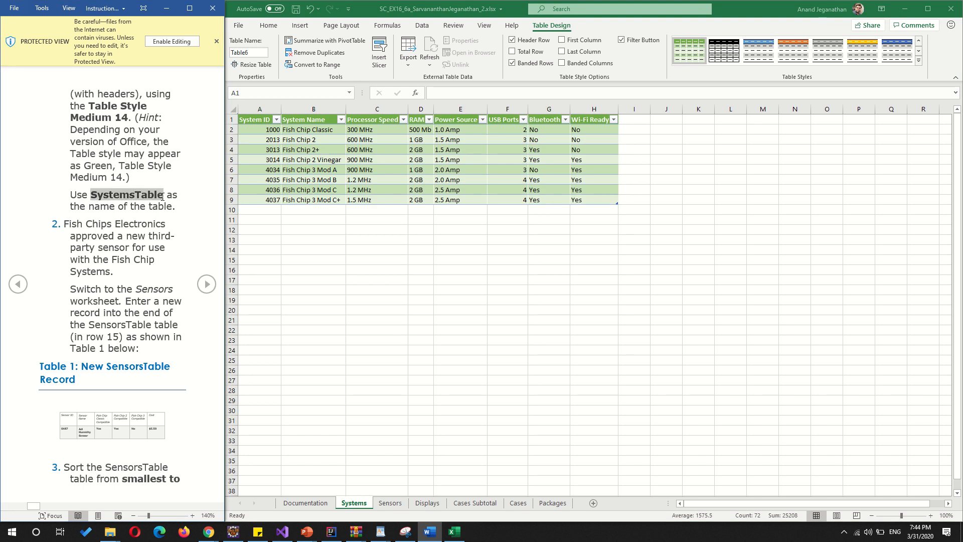
pyautogui.click(249, 111)
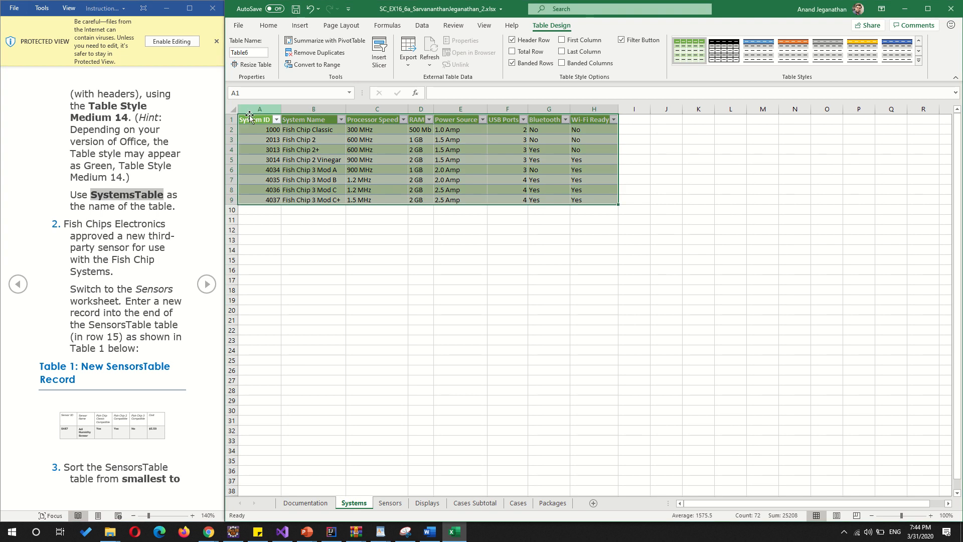
pyautogui.click(363, 158)
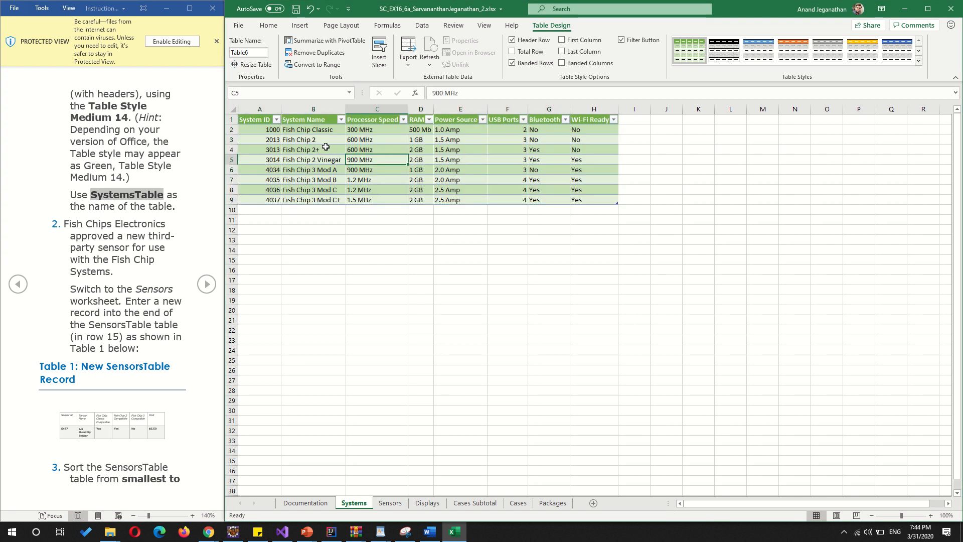
pyautogui.moveTo(257, 120); pyautogui.dragTo(598, 199)
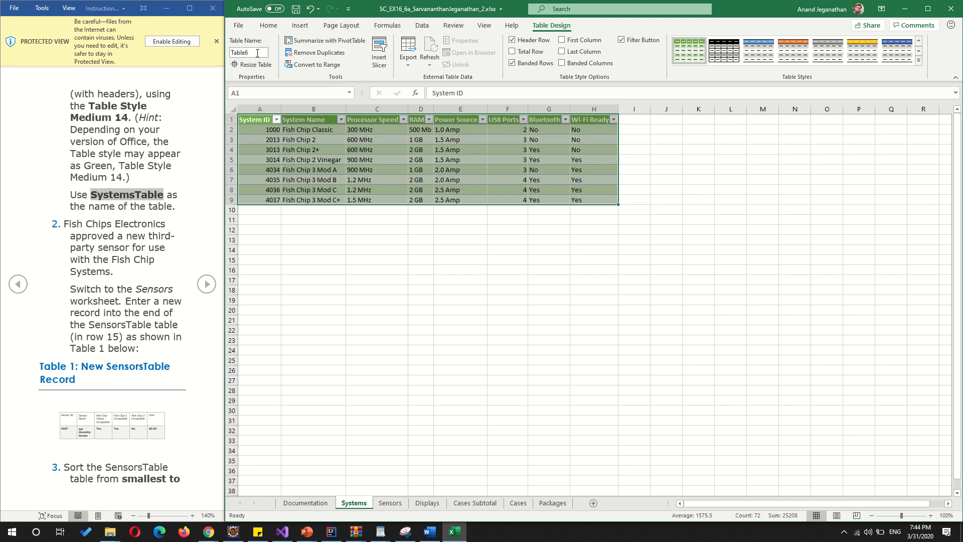
pyautogui.moveTo(256, 53)
pyautogui.mouseDown()
pyautogui.moveTo(199, 51)
pyautogui.moveTo(272, 48)
pyautogui.mouseUp()
pyautogui.write('SystemsTable')
pyautogui.press('Return')
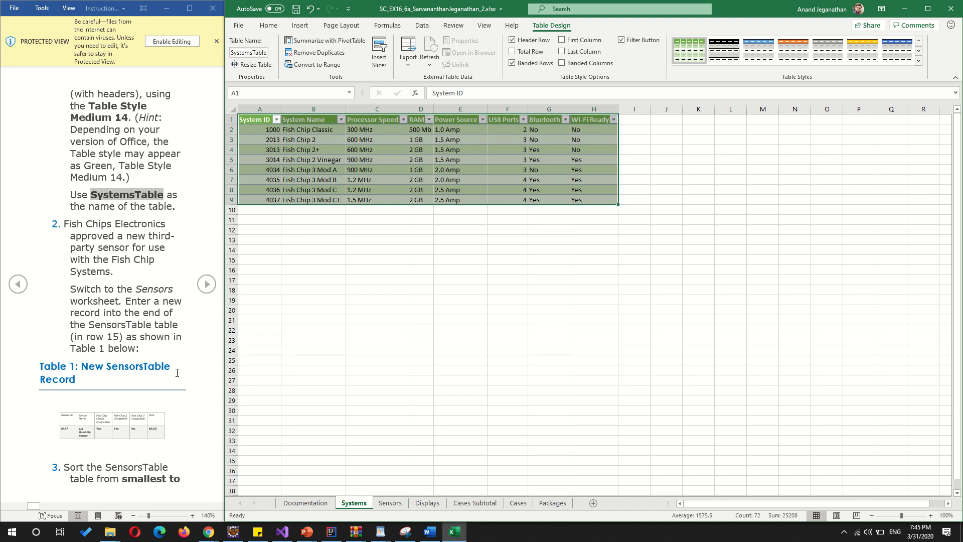
# - Open the Sensors worksheet and return to project step 2 with the new SensorsTable record in the instructions
pyautogui.click(395, 507)
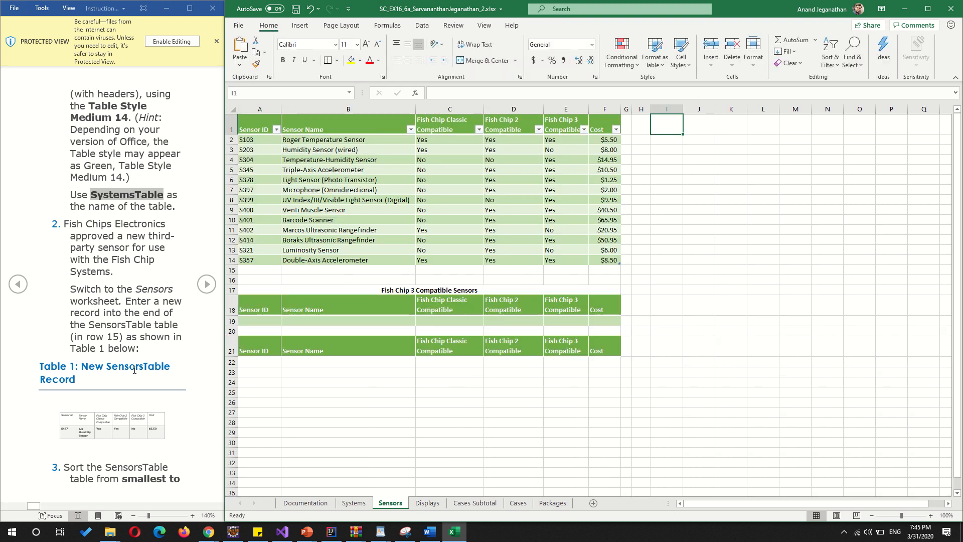
pyautogui.scroll(-3, 134, 370)
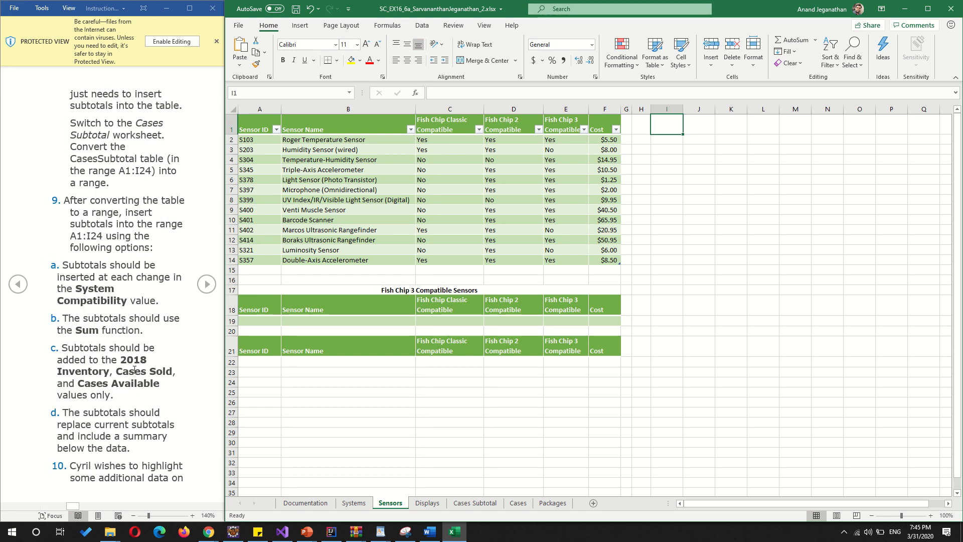
pyautogui.scroll(5, 134, 370)
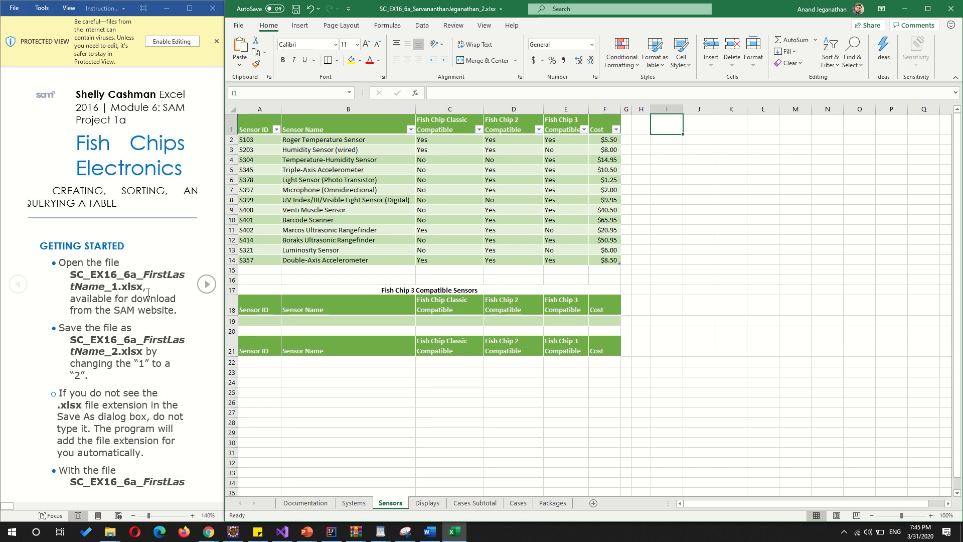
pyautogui.click(207, 284)
pyautogui.click(207, 285)
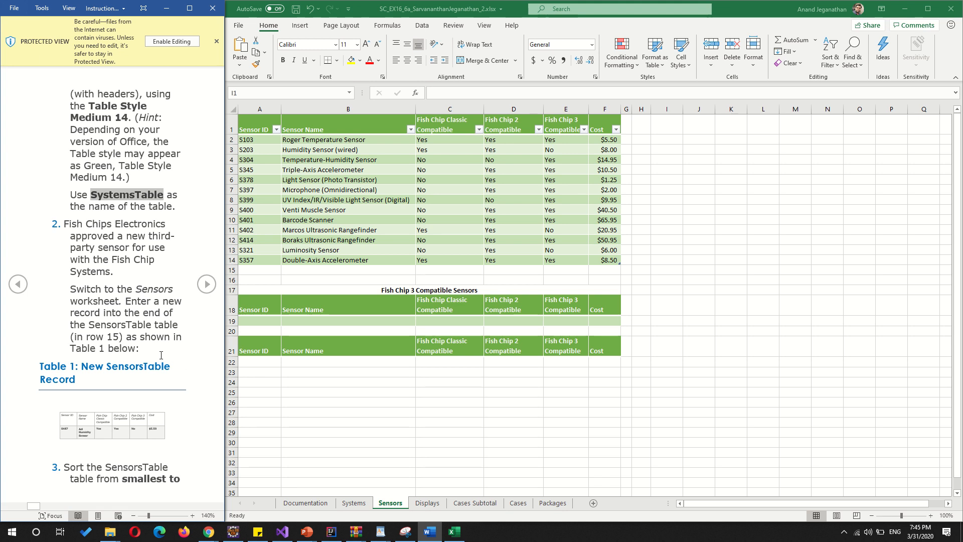
# - Start a new SensorsTable record in row 15 with Sensor ID s487 and Sensor Name Adi Humidity Sensor
pyautogui.click(244, 269)
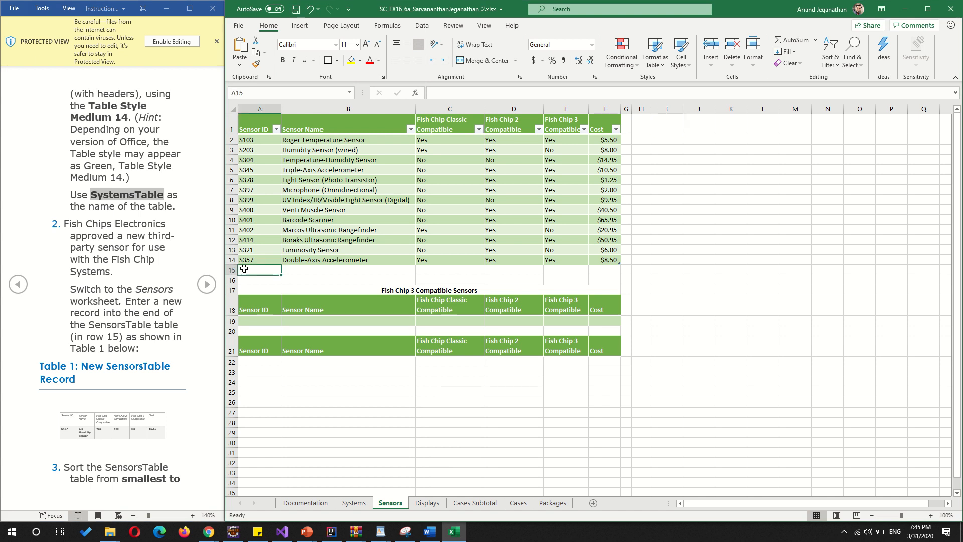
pyautogui.write('s487')
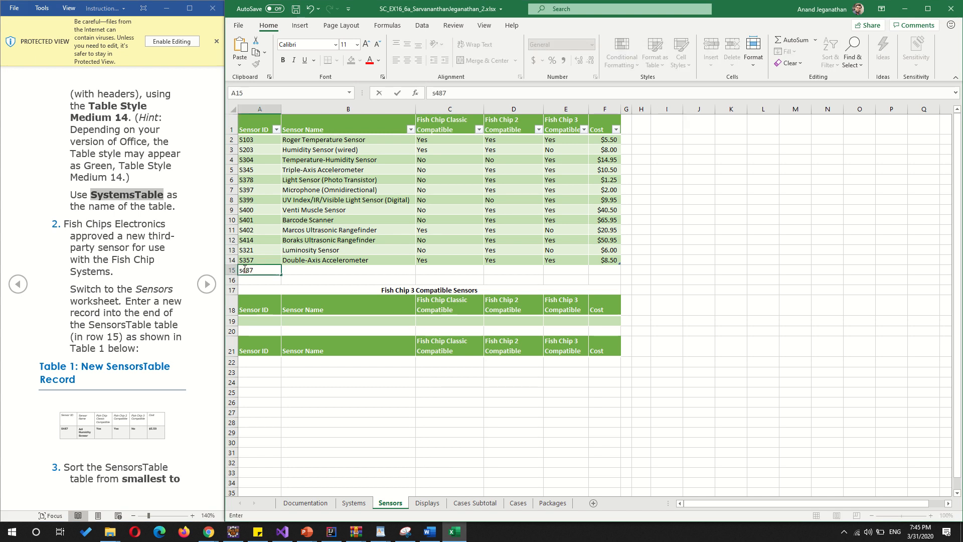
pyautogui.press('Tab')
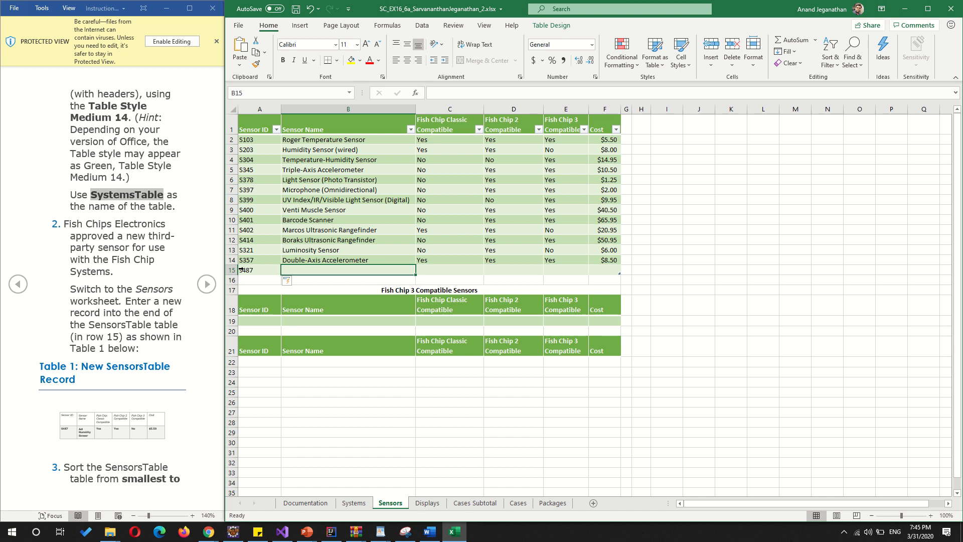
pyautogui.write('Adi')
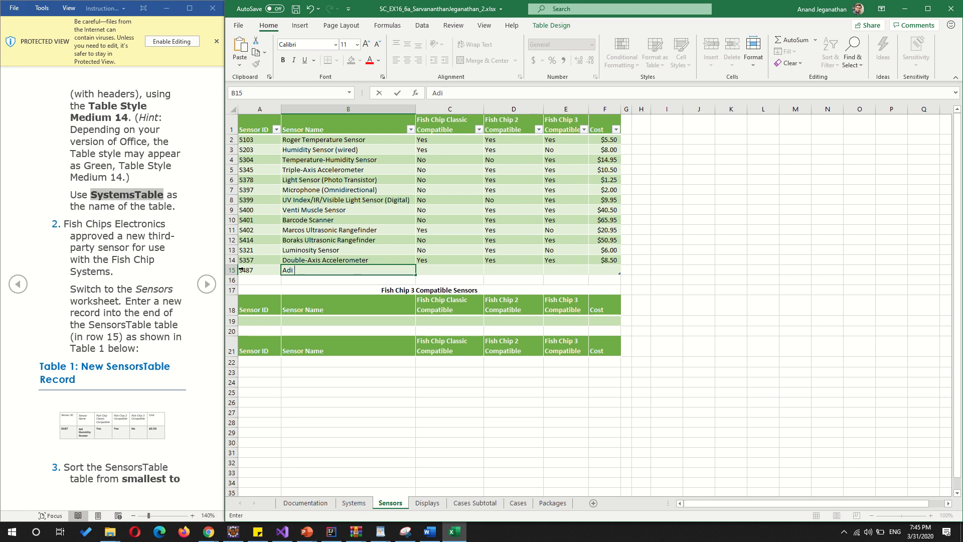
pyautogui.write(' Humidity Sensor')
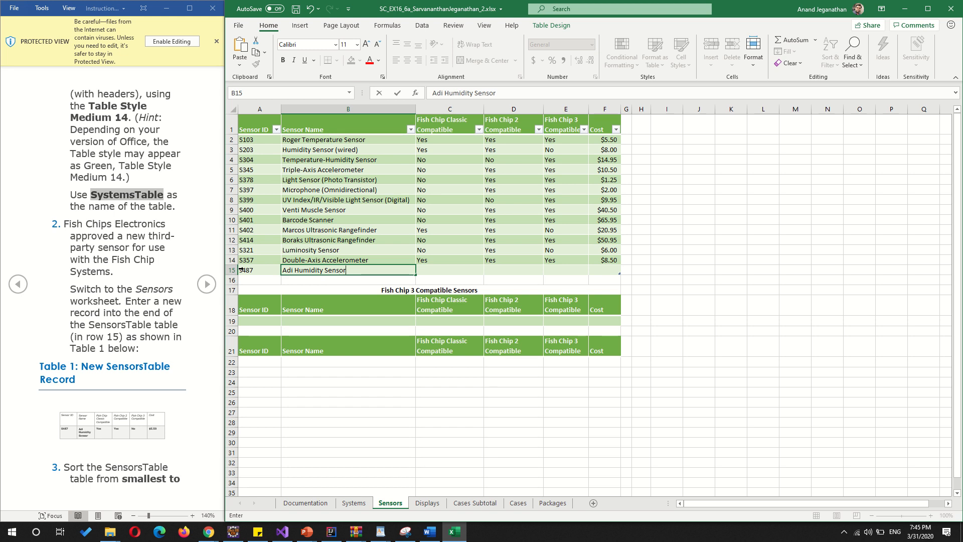
# - Complete the row 15 record with Yes for Fish Chip Classic and Fish Chip 2, No for Fish Chip 3, and a cost of 5.50
pyautogui.press('Tab')
pyautogui.write('Yes')
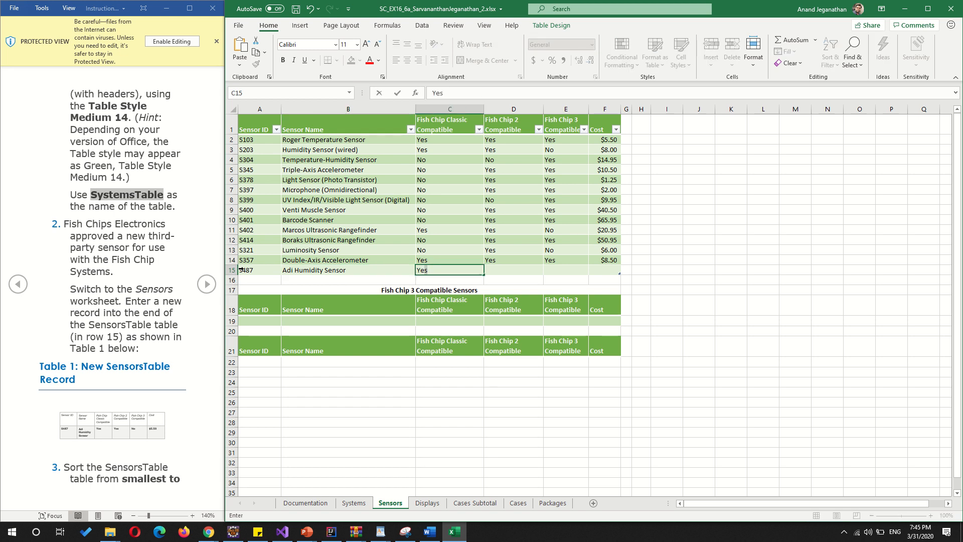
pyautogui.press('Tab')
pyautogui.write('Yes')
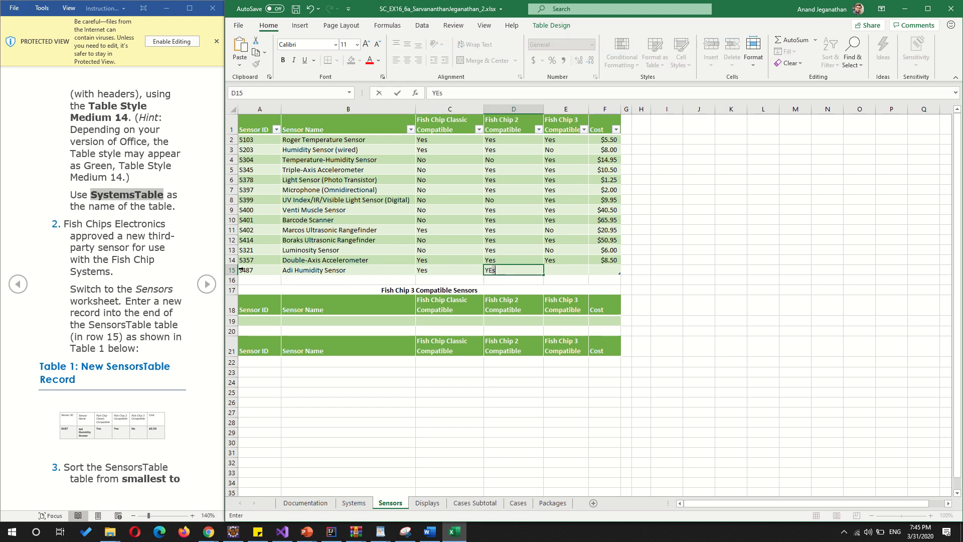
pyautogui.press('Tab')
pyautogui.write('No')
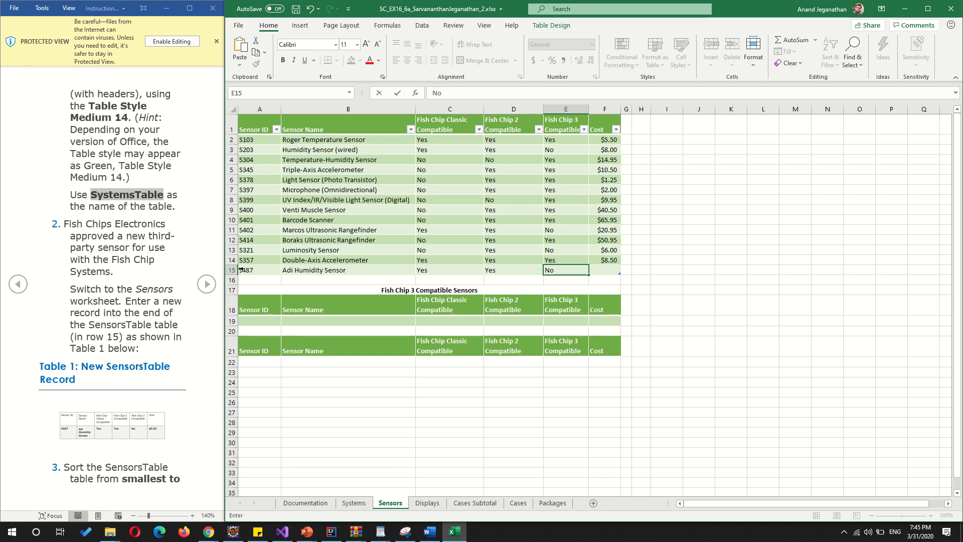
pyautogui.press('Tab')
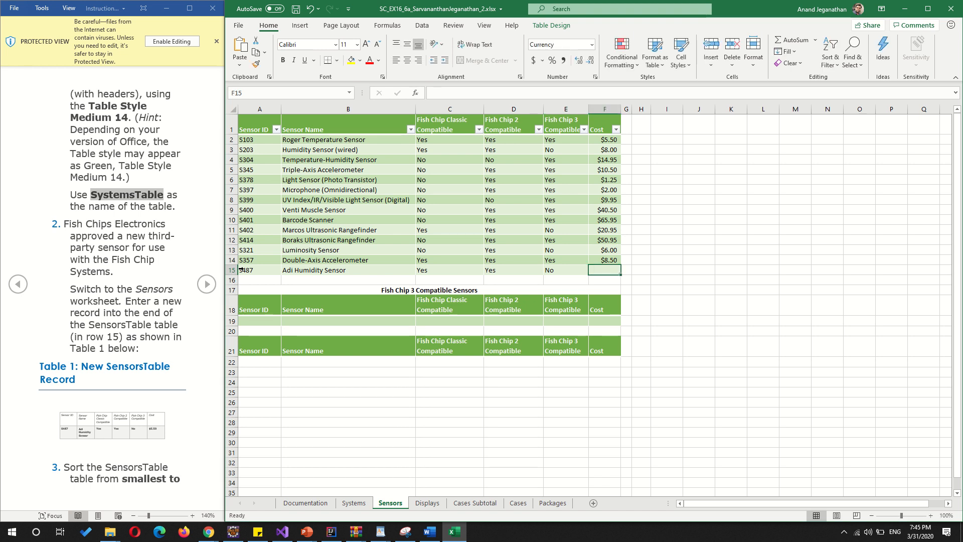
pyautogui.write('5.50')
pyautogui.press('Return')
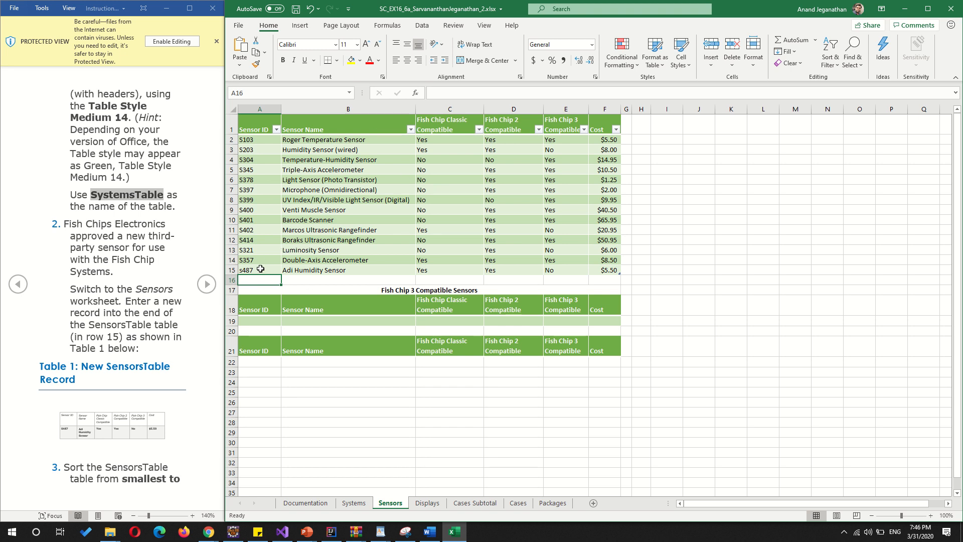
# - Correct the Sensor ID in cell A15 to S487 with a capital S
pyautogui.click(244, 270)
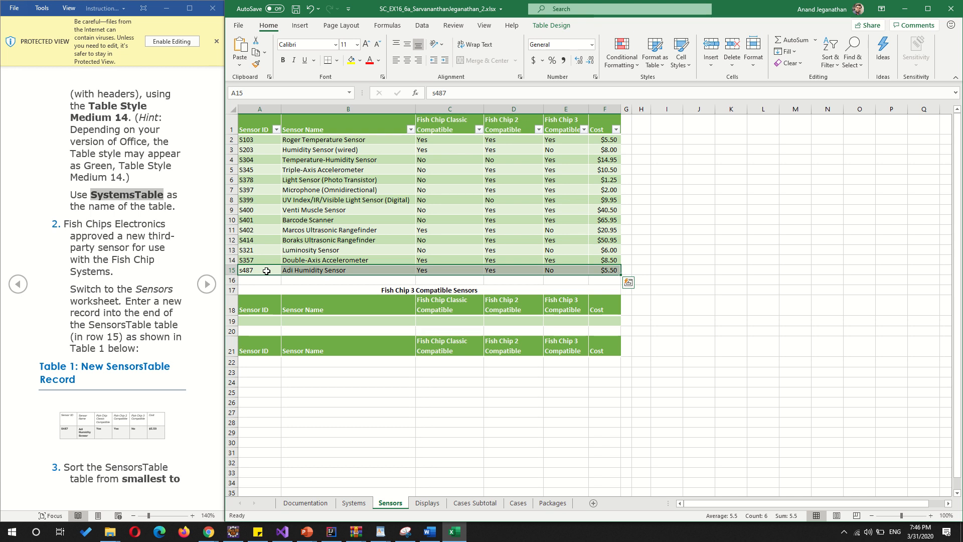
pyautogui.press('F2')
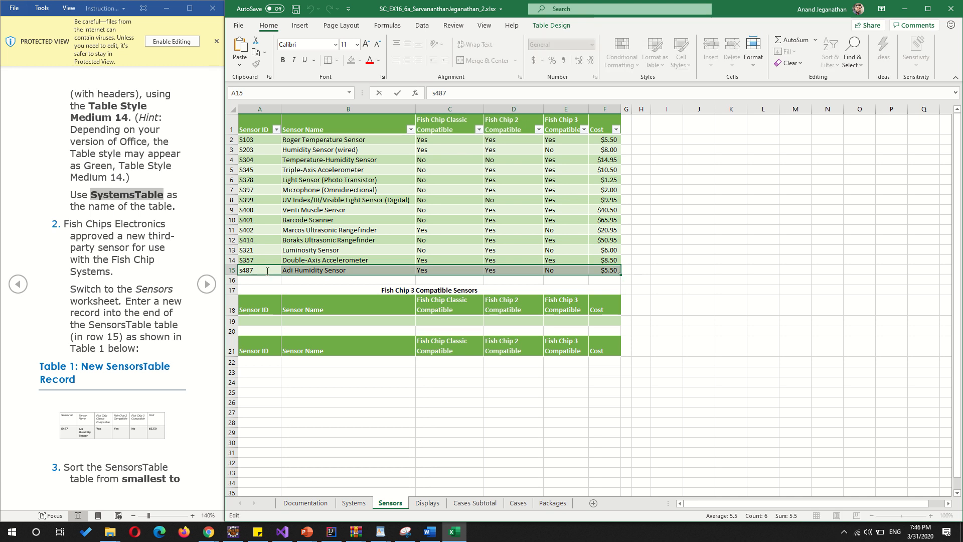
pyautogui.press('BackSpace')
pyautogui.press('BackSpace')
pyautogui.press('BackSpace')
pyautogui.press('BackSpace')
pyautogui.write('S487')
pyautogui.press('Tab')
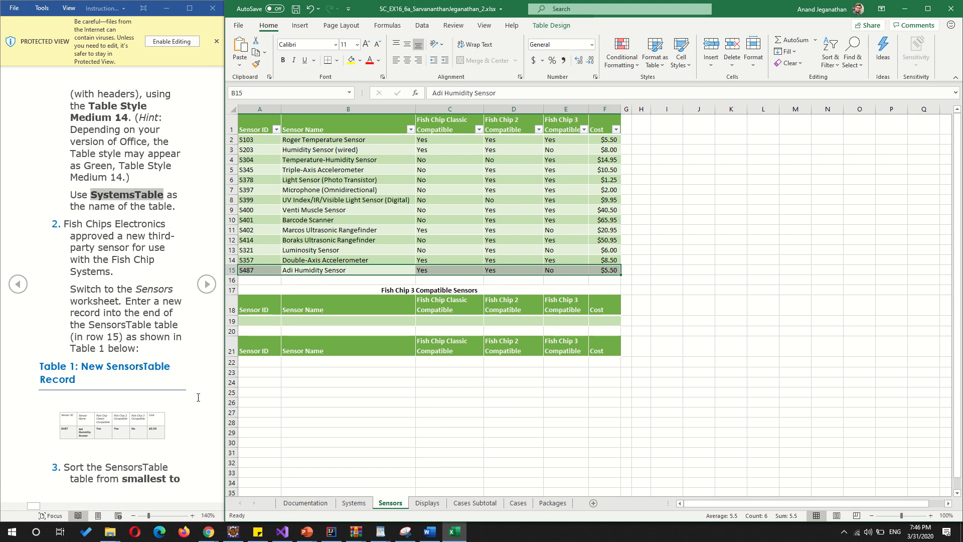
# - Bring up project steps 3 and 4 in the instructions and sort the SensorsTable from smallest to largest by Cost
pyautogui.click(206, 283)
pyautogui.click(206, 283)
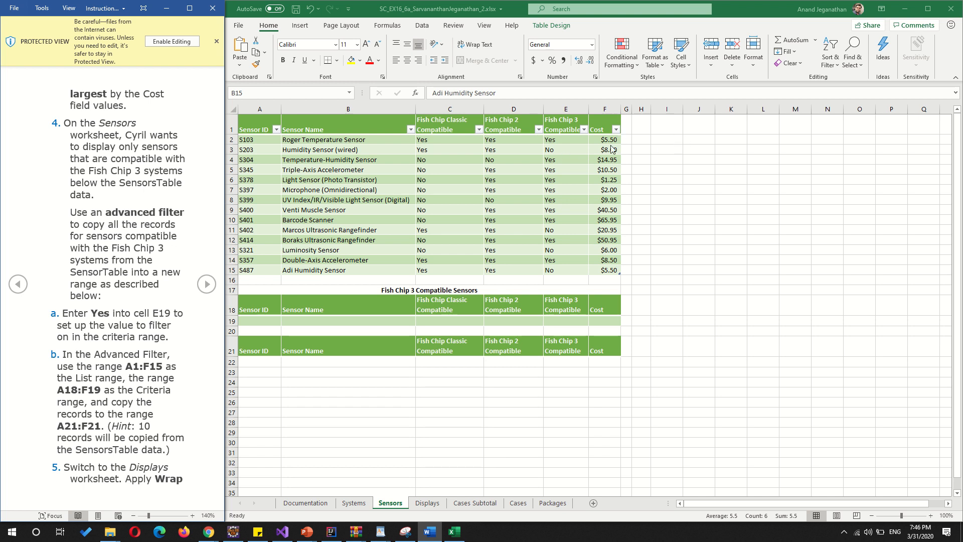
pyautogui.click(616, 131)
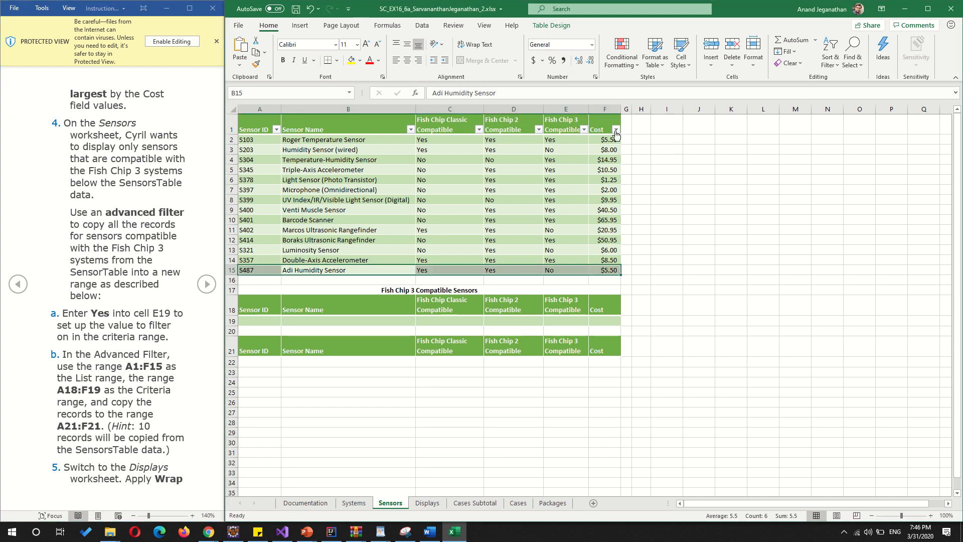
pyautogui.click(616, 131)
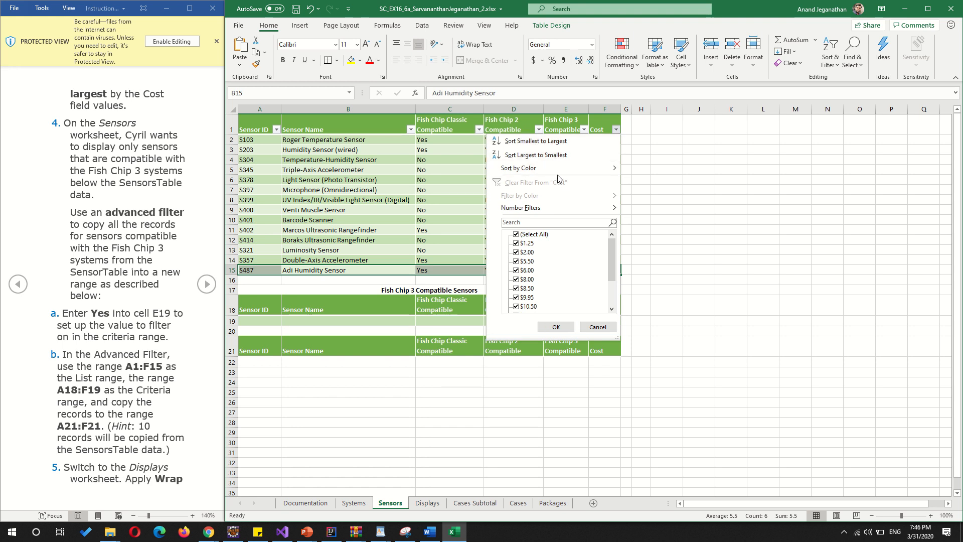
pyautogui.click(550, 142)
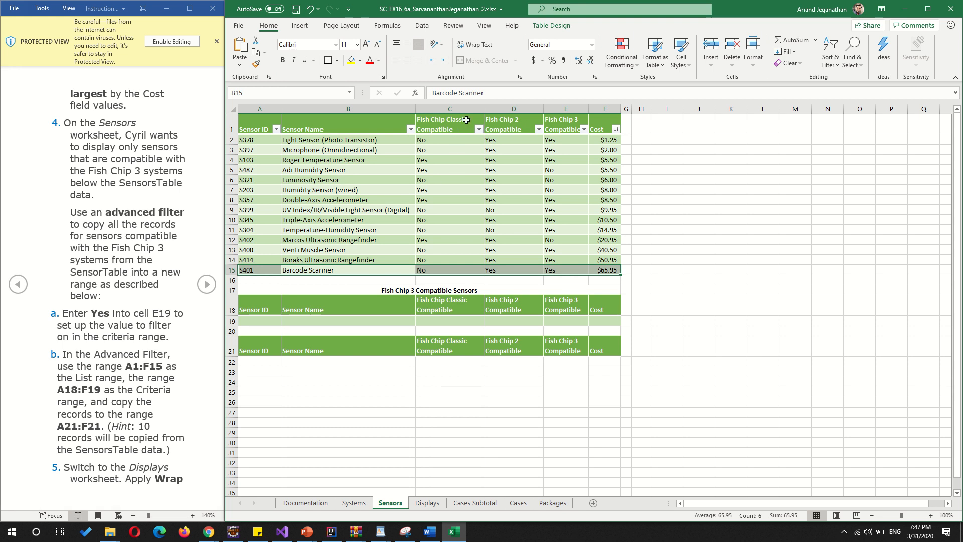
# - Enter Yes in cell E19 as the Fish Chip 3 Compatible criterion for the advanced filter
pyautogui.click(553, 141)
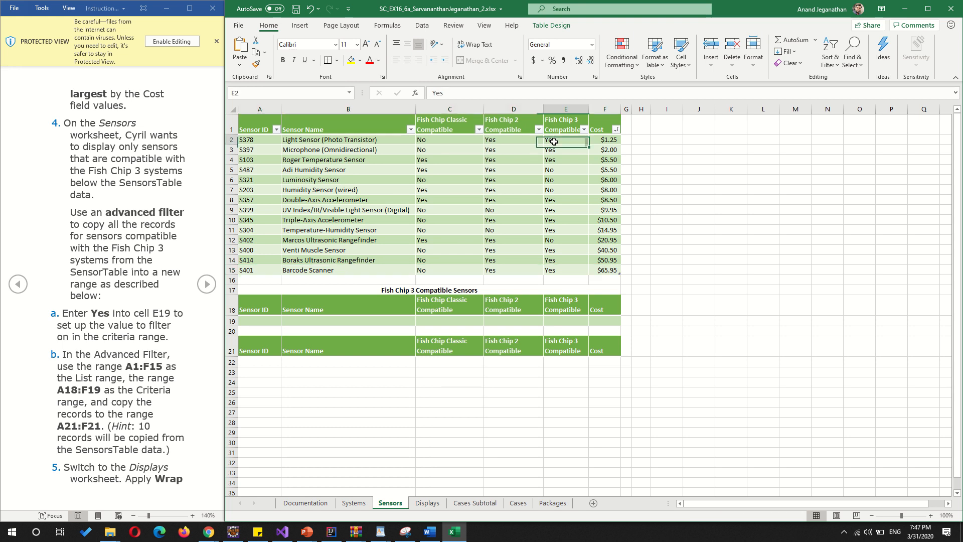
pyautogui.click(555, 171)
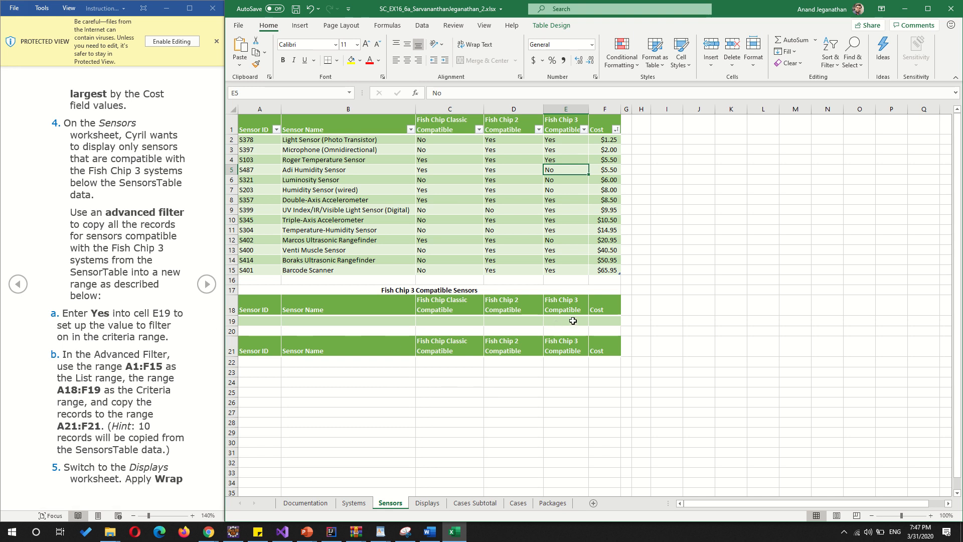
pyautogui.click(557, 321)
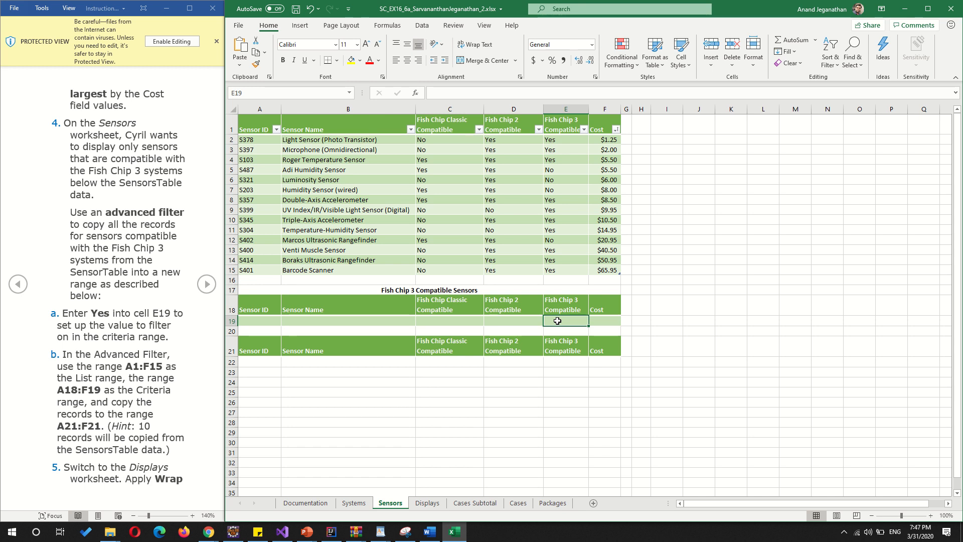
pyautogui.write('Yes')
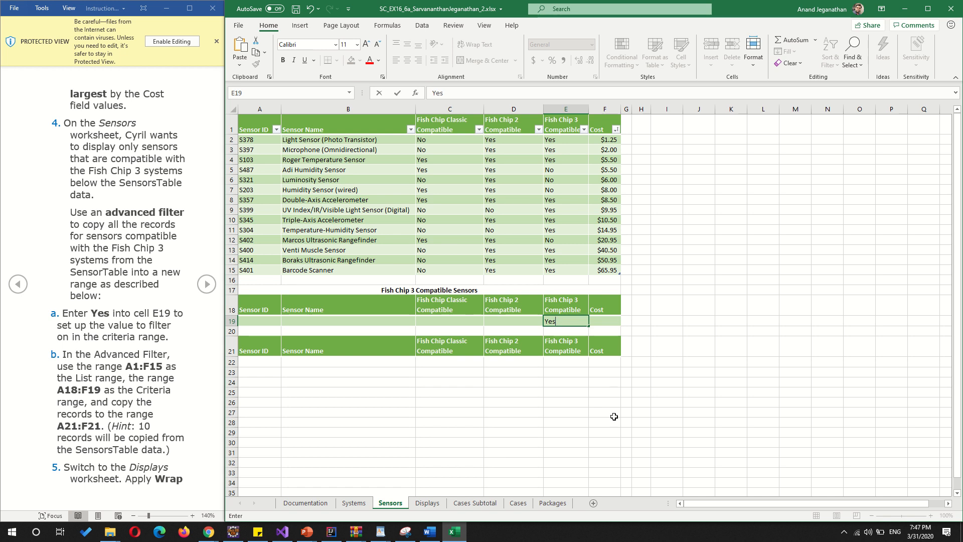
pyautogui.click(559, 384)
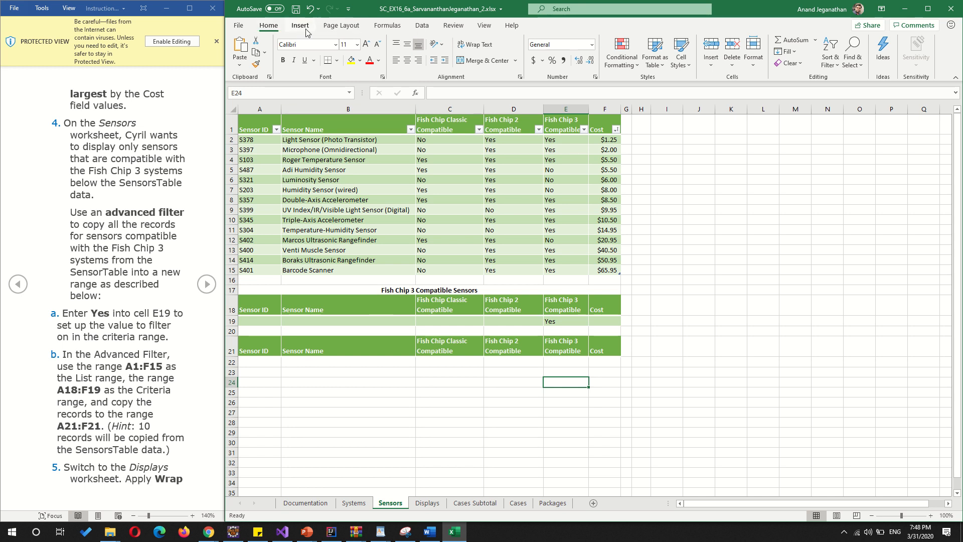
# - Start an advanced filter that copies to another location, with the whole SensorsTable (A1:F15) as the list range
pyautogui.click(422, 26)
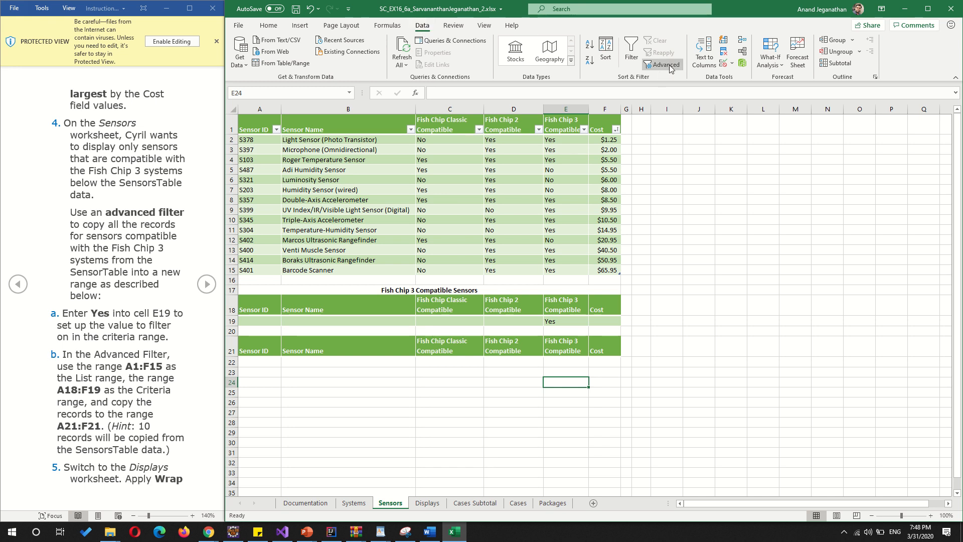
pyautogui.click(665, 65)
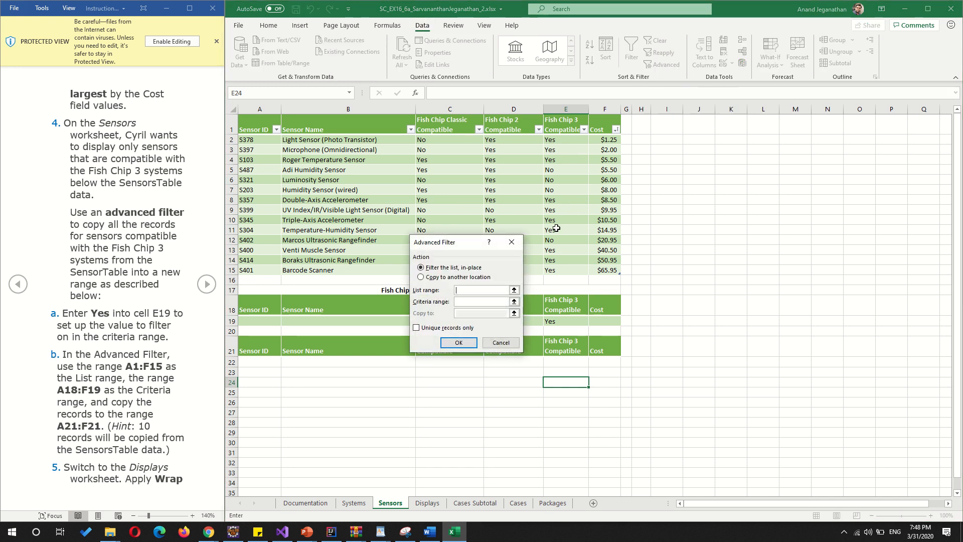
pyautogui.moveTo(458, 245); pyautogui.dragTo(690, 178)
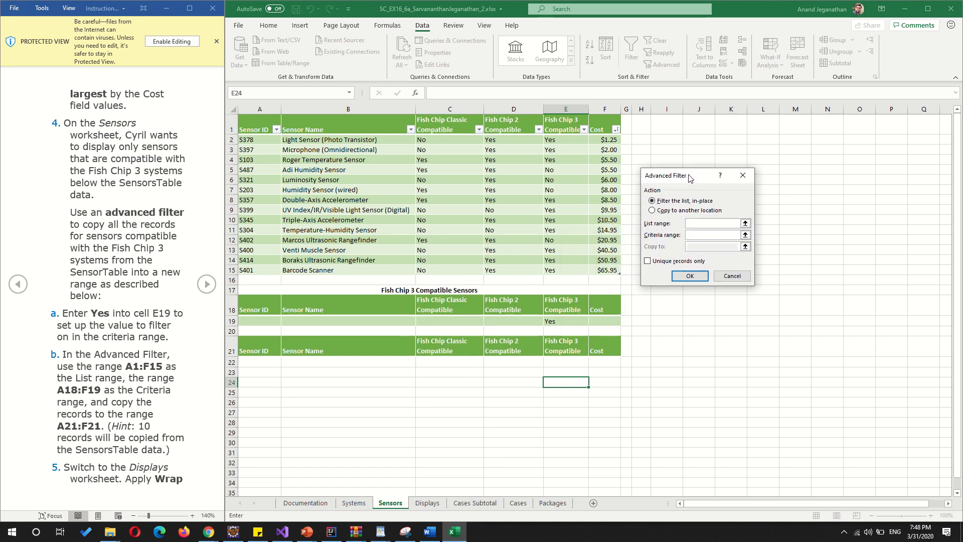
pyautogui.click(652, 211)
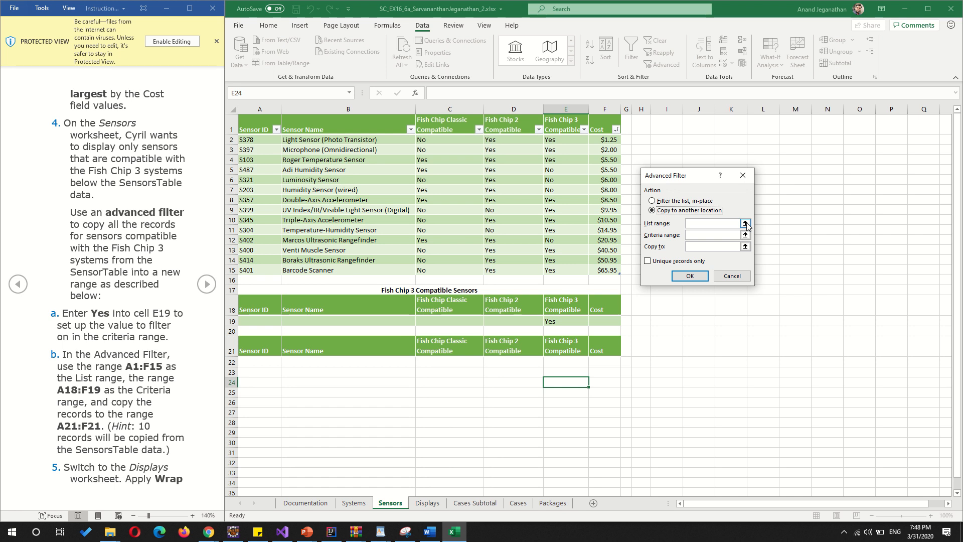
pyautogui.click(746, 223)
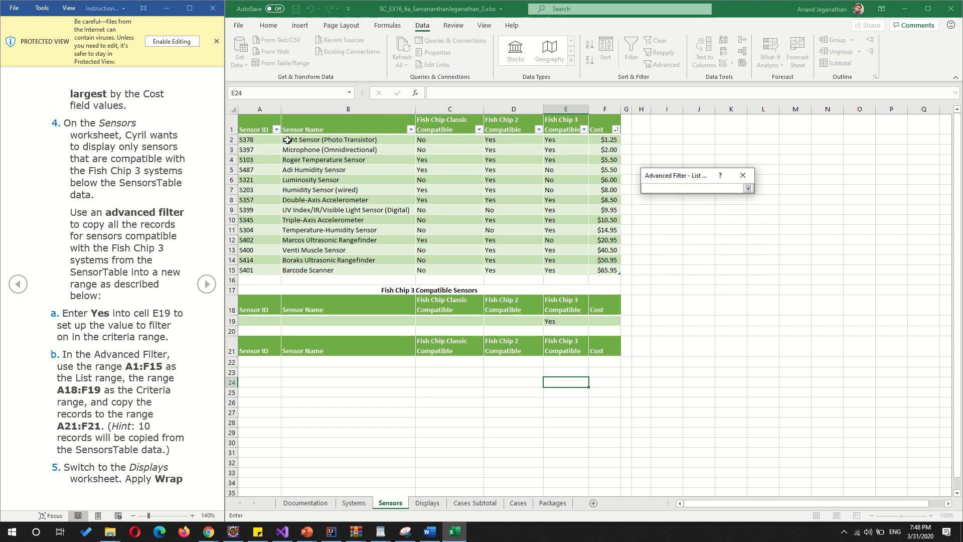
pyautogui.moveTo(249, 123); pyautogui.dragTo(604, 270)
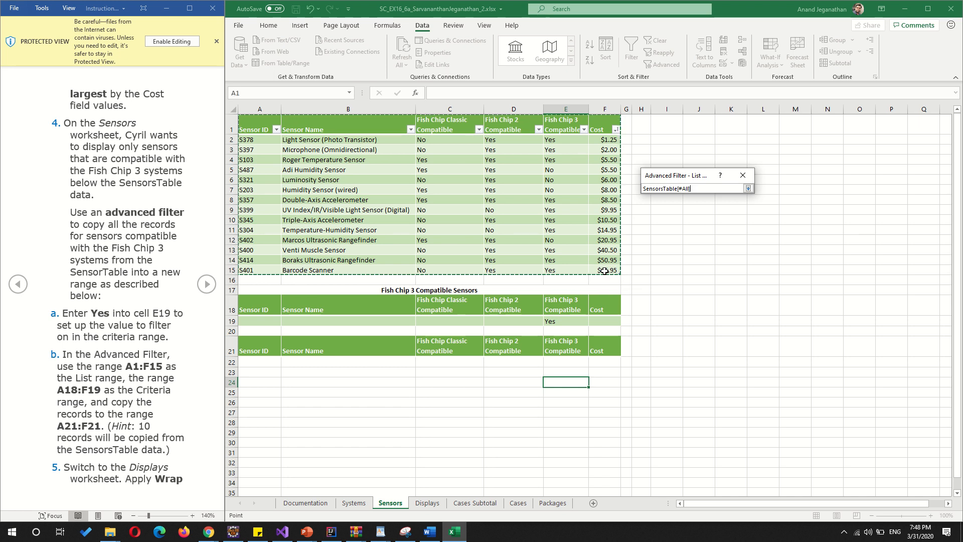
pyautogui.click(748, 189)
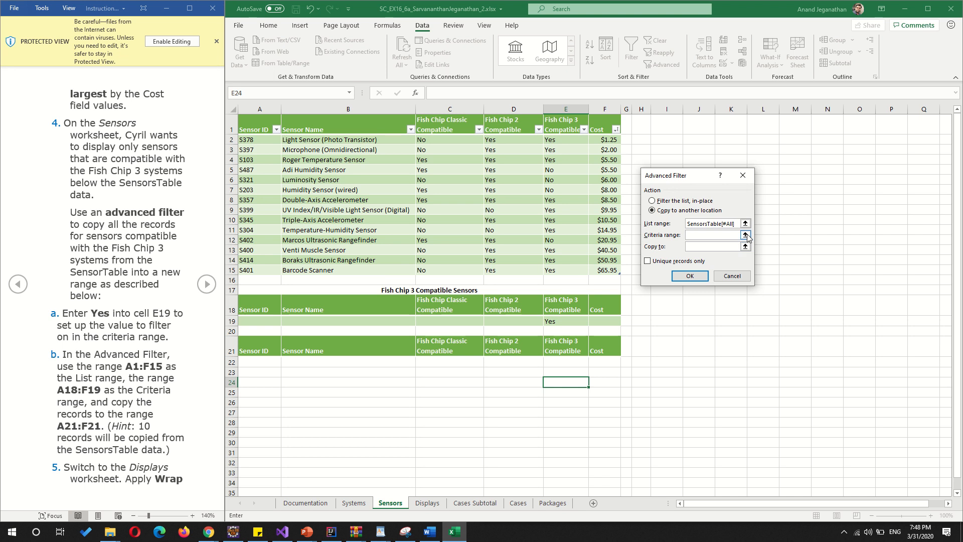
# - Set the advanced filter's criteria range to A18:F19 on the Sensors worksheet
pyautogui.click(746, 235)
pyautogui.click(254, 303)
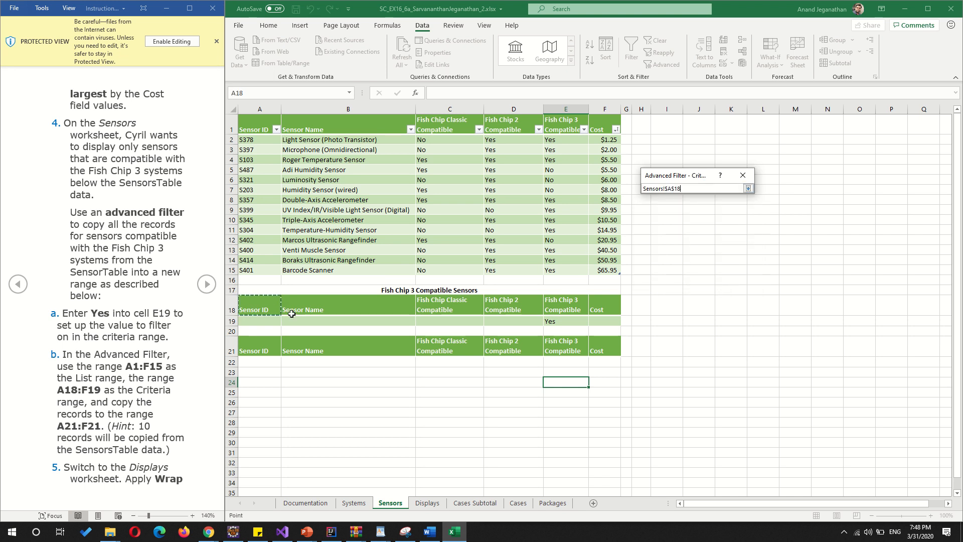
pyautogui.moveTo(291, 313); pyautogui.dragTo(604, 321)
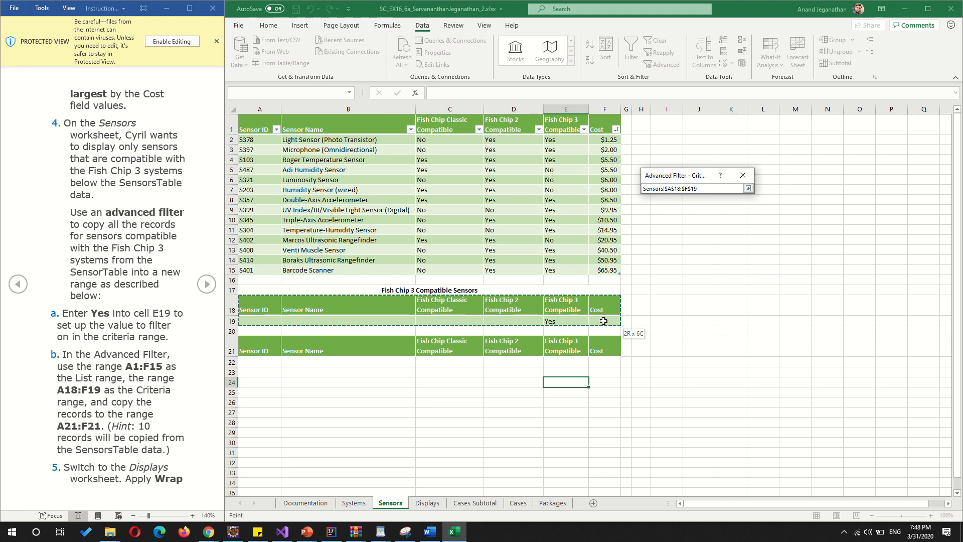
pyautogui.moveTo(604, 321); pyautogui.dragTo(603, 321)
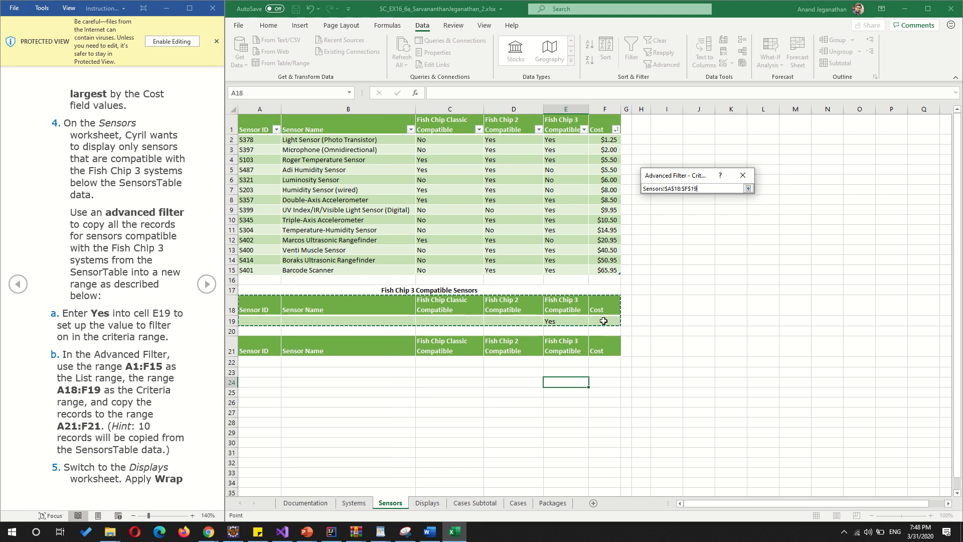
pyautogui.click(747, 187)
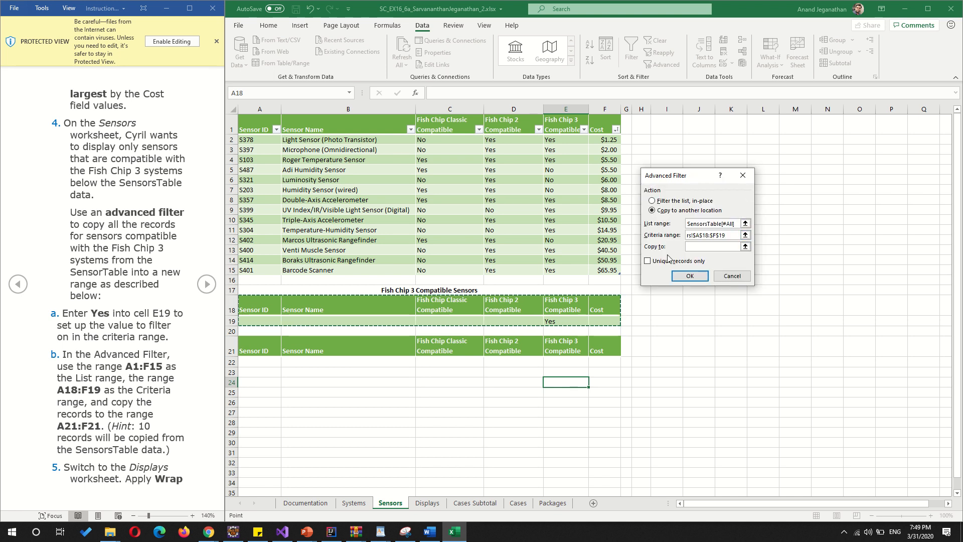
# - Set the copy-to range to A21:F21, run the advanced filter, and check the copied records against the criterion in E19
pyautogui.click(745, 247)
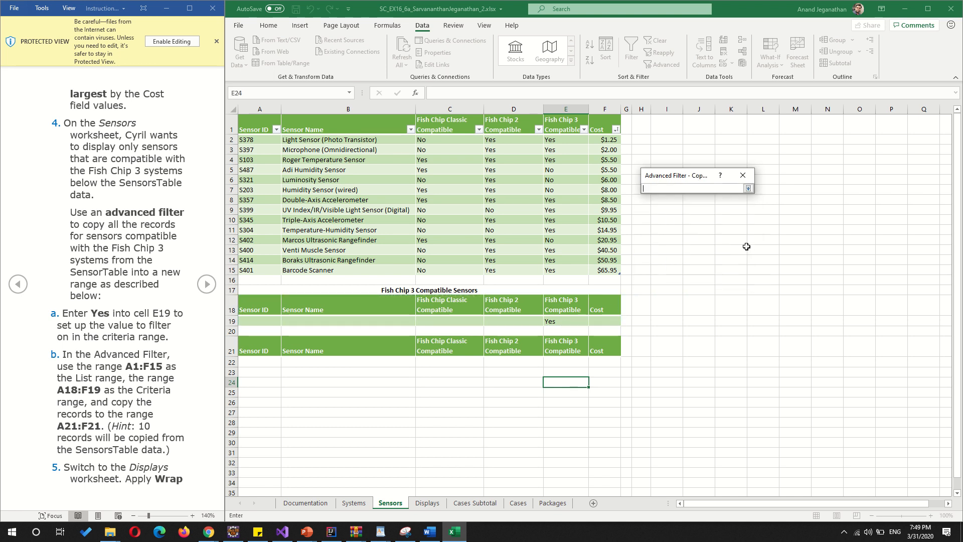
pyautogui.moveTo(257, 347); pyautogui.dragTo(607, 352)
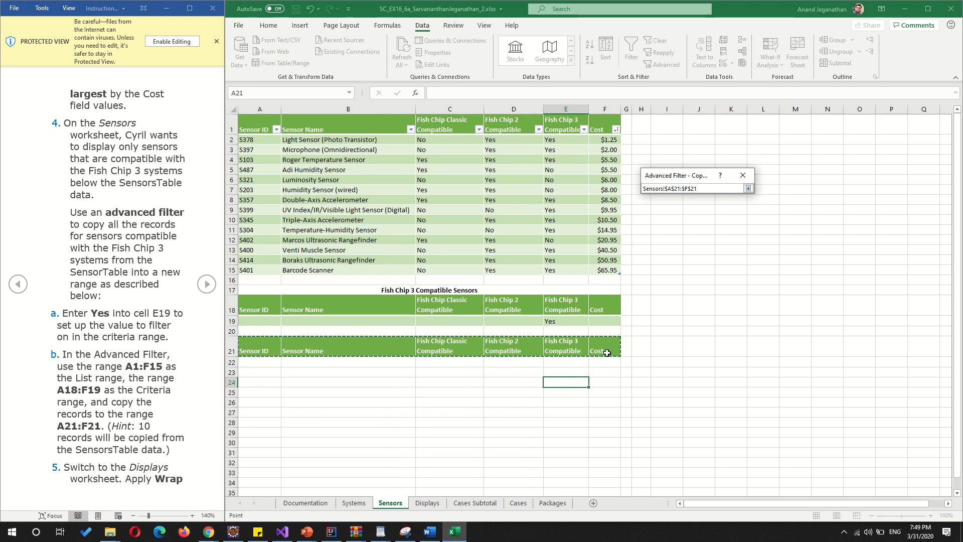
pyautogui.click(747, 188)
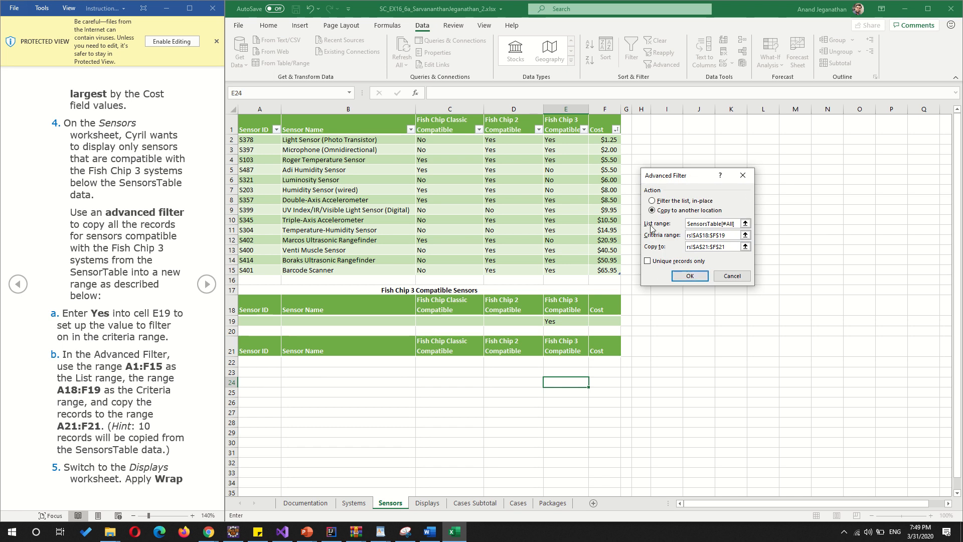
pyautogui.click(695, 281)
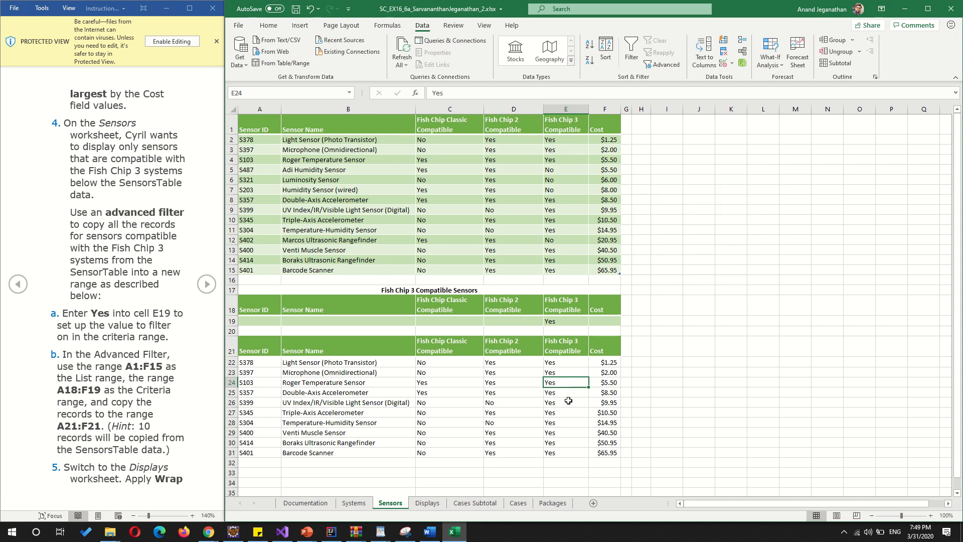
pyautogui.click(553, 324)
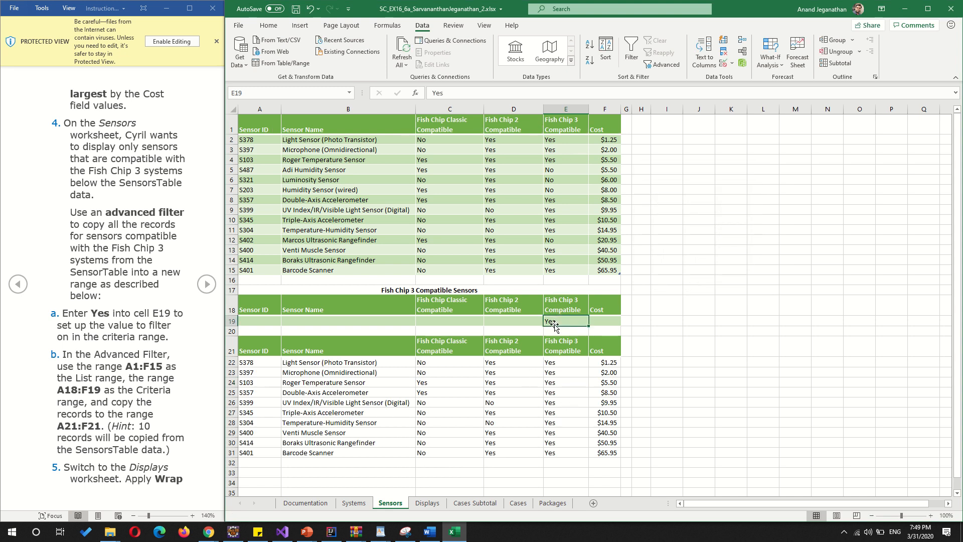
pyautogui.moveTo(557, 362); pyautogui.dragTo(557, 452)
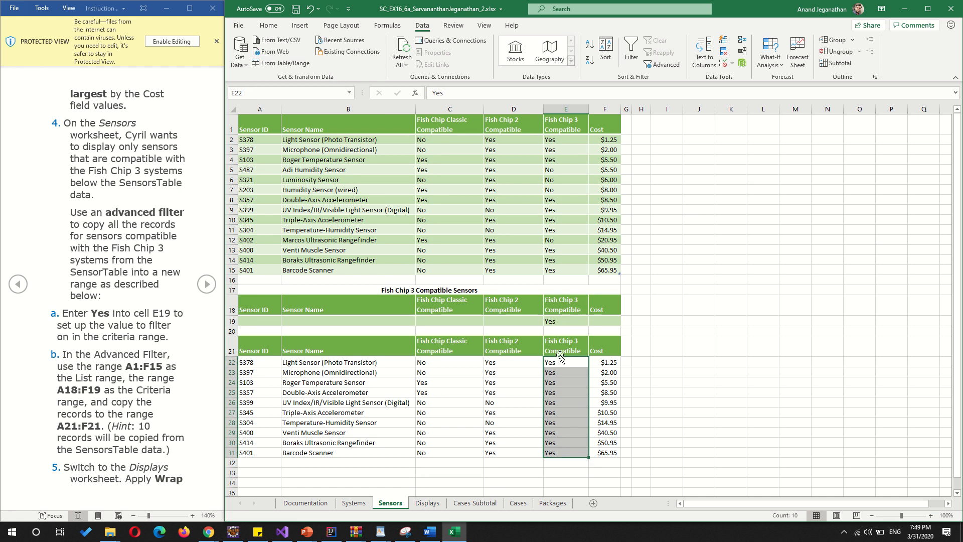
pyautogui.scroll(-2, 718, 400)
pyautogui.scroll(-1, 717, 399)
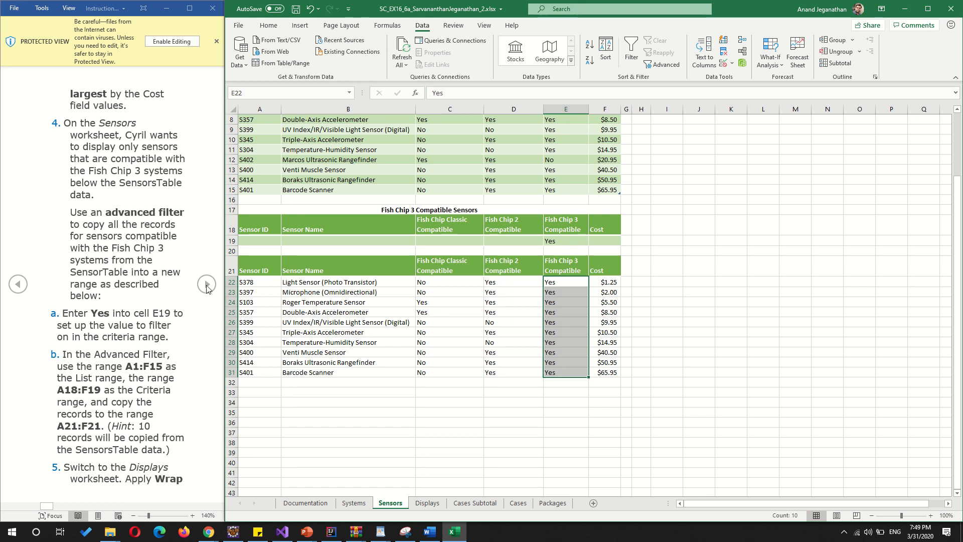
# - Page through the instructions around project step 5 and switch to the Displays worksheet
pyautogui.click(209, 285)
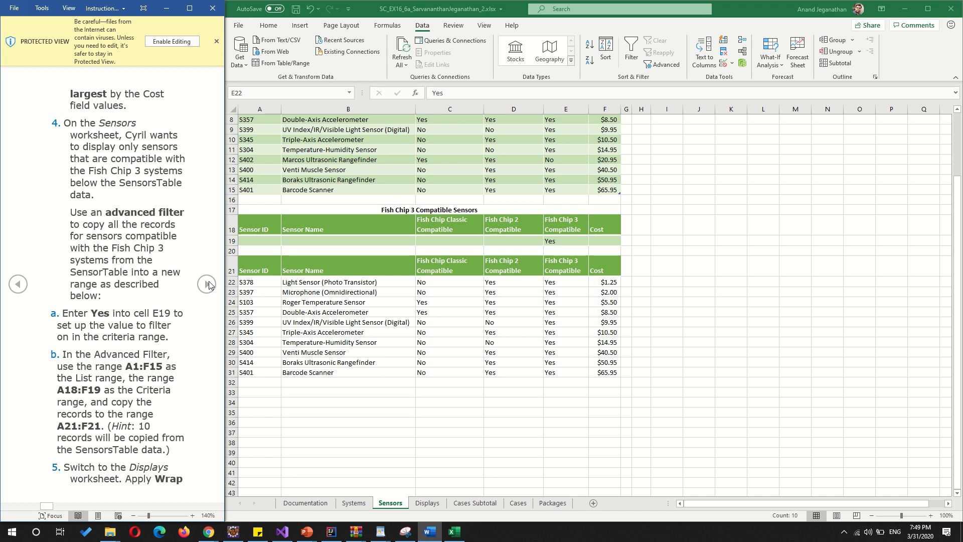
pyautogui.click(206, 284)
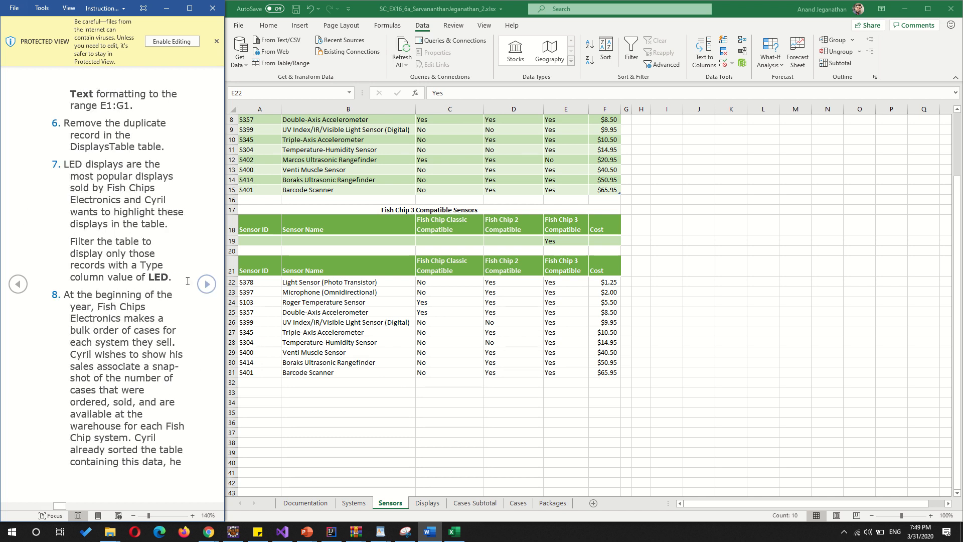
pyautogui.click(20, 285)
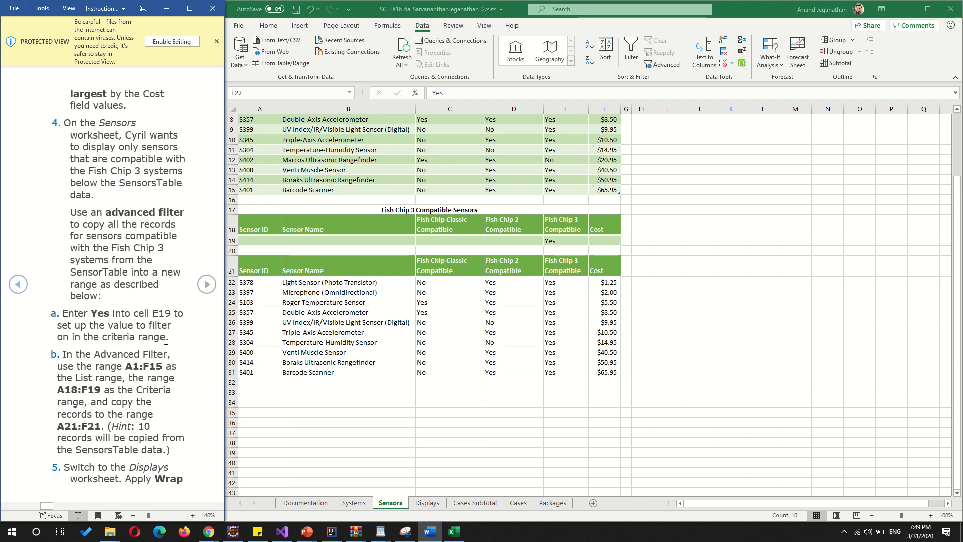
pyautogui.click(433, 506)
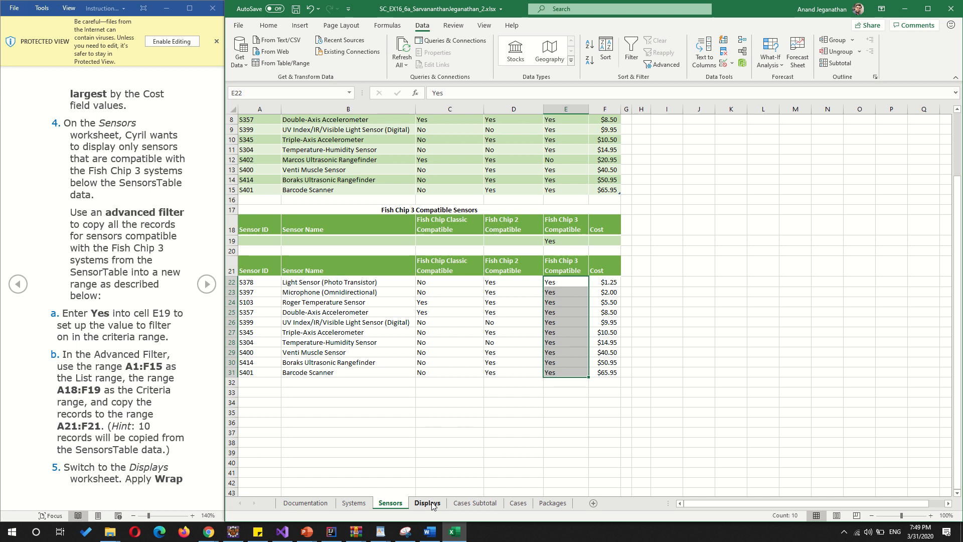
pyautogui.click(432, 505)
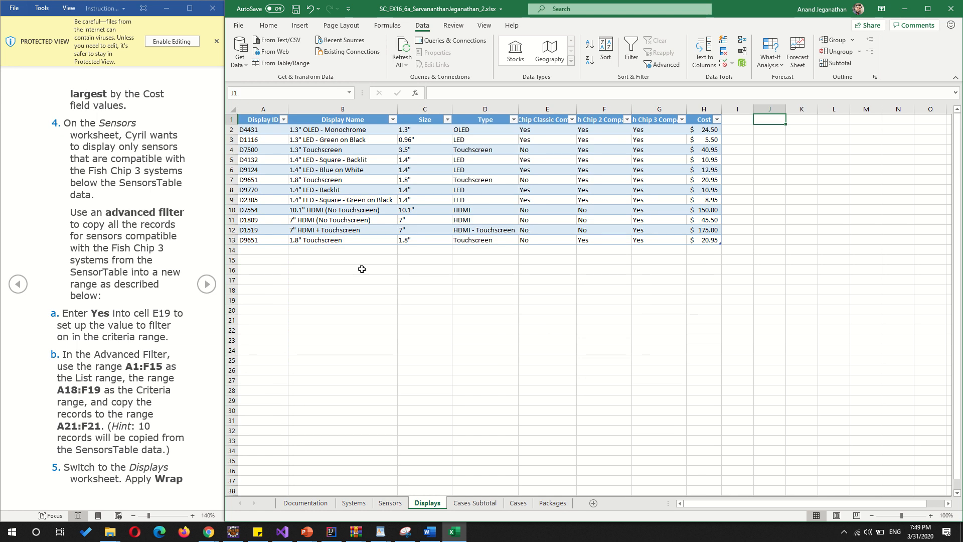
# - Bring up the rest of step 5 in the instructions and apply Wrap Text to the header range E1:G1
pyautogui.click(207, 284)
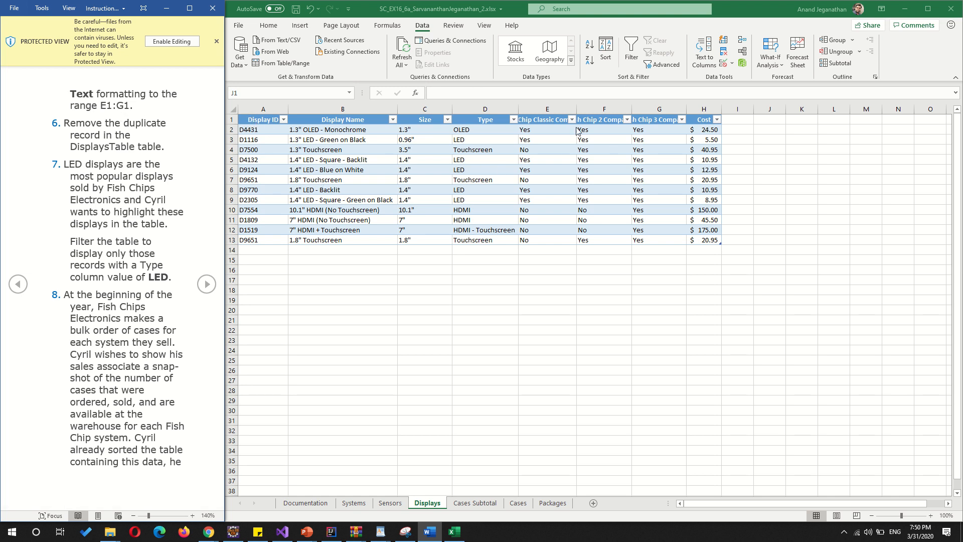
pyautogui.click(544, 119)
pyautogui.moveTo(545, 120); pyautogui.dragTo(657, 119)
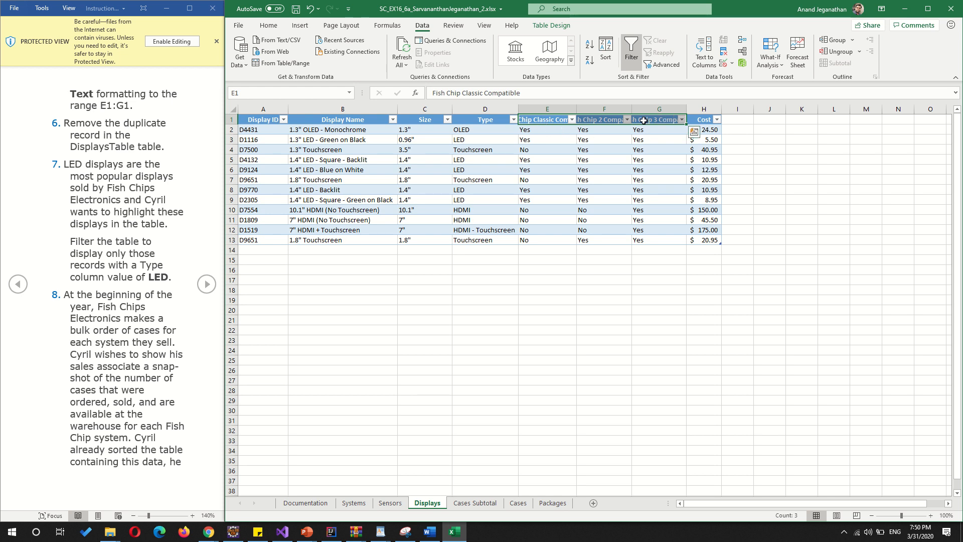
pyautogui.click(270, 26)
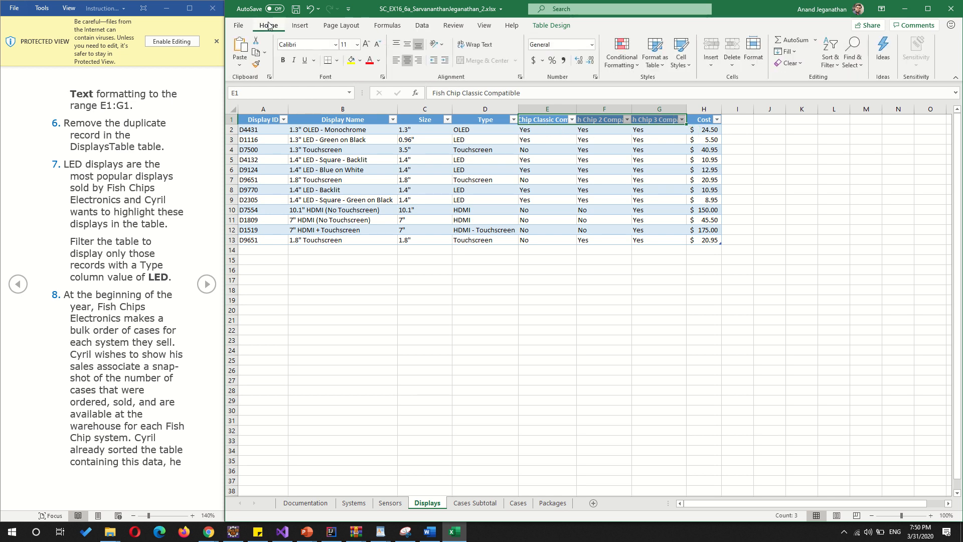
pyautogui.click(484, 46)
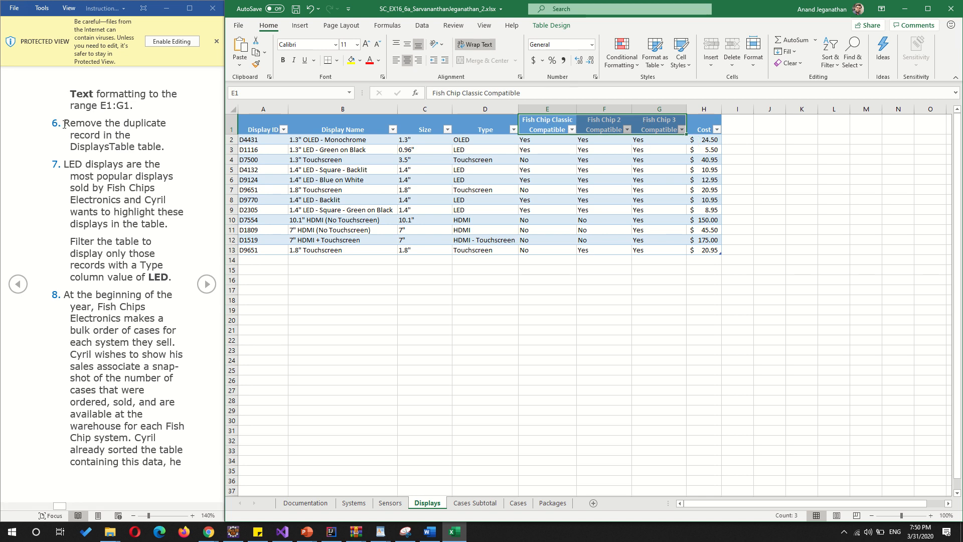
# - Highlight project step 6 in the instructions and bring up the design options for the DisplaysTable
pyautogui.moveTo(64, 125); pyautogui.dragTo(168, 147)
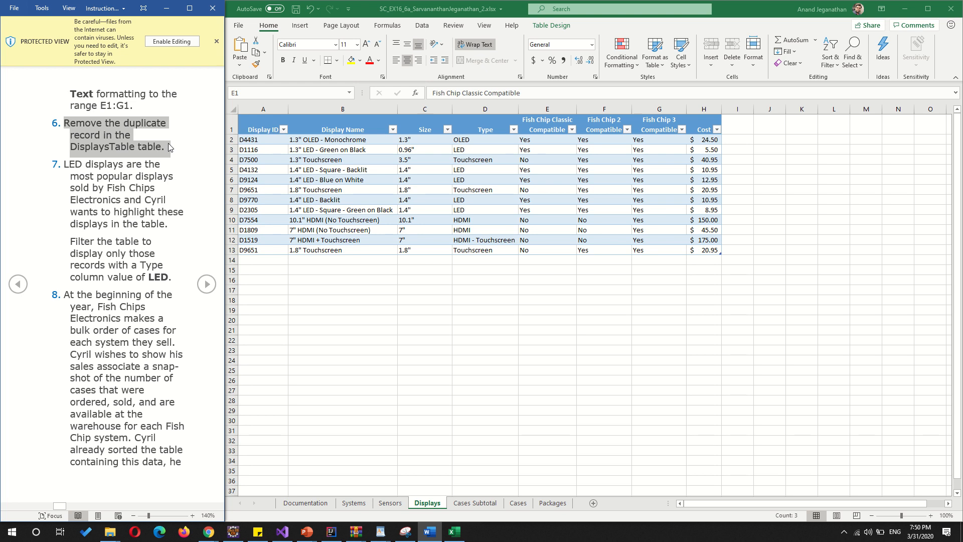
pyautogui.click(365, 180)
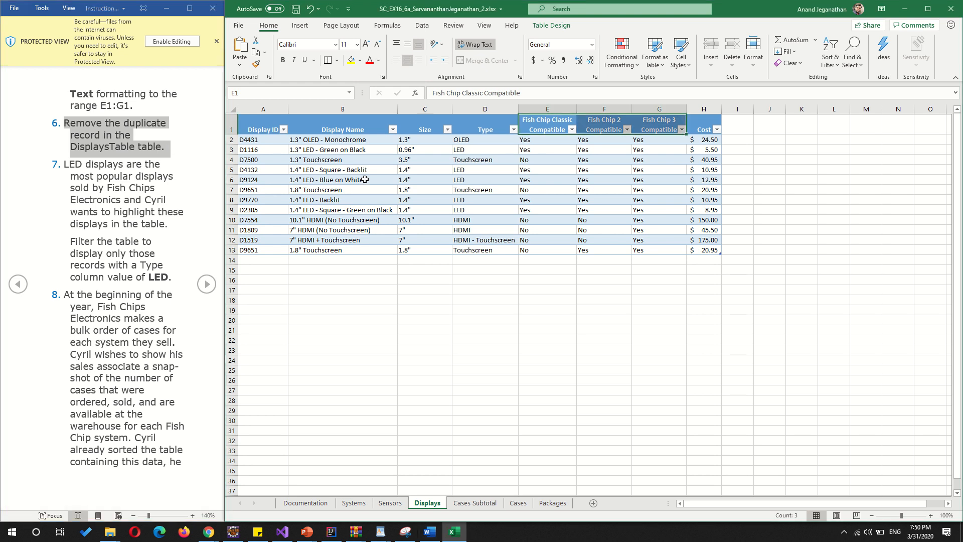
pyautogui.click(364, 179)
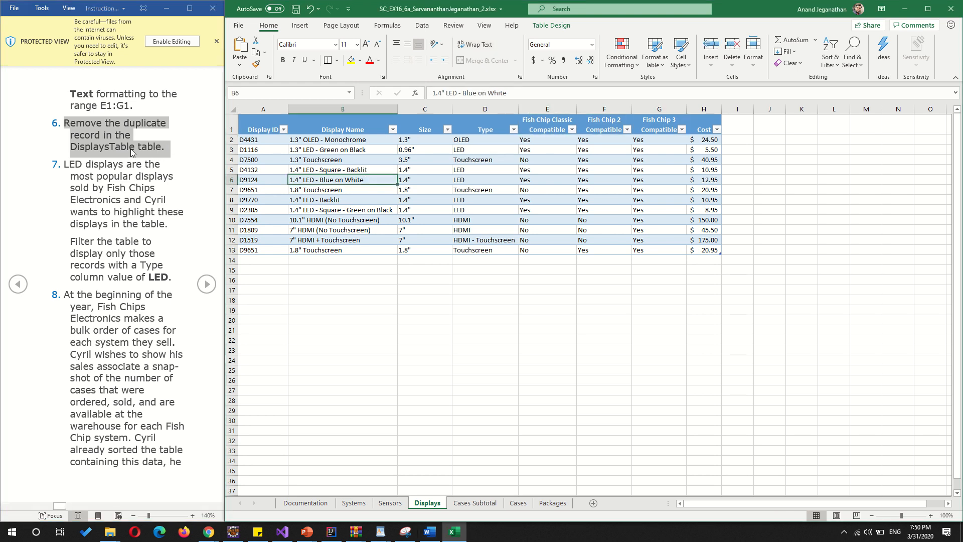
pyautogui.click(351, 97)
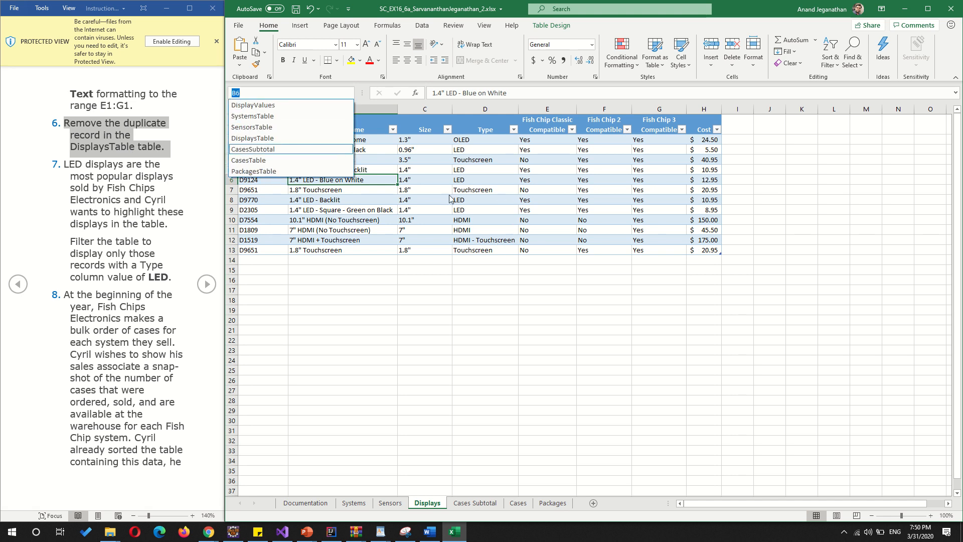
pyautogui.click(545, 26)
pyautogui.click(545, 26)
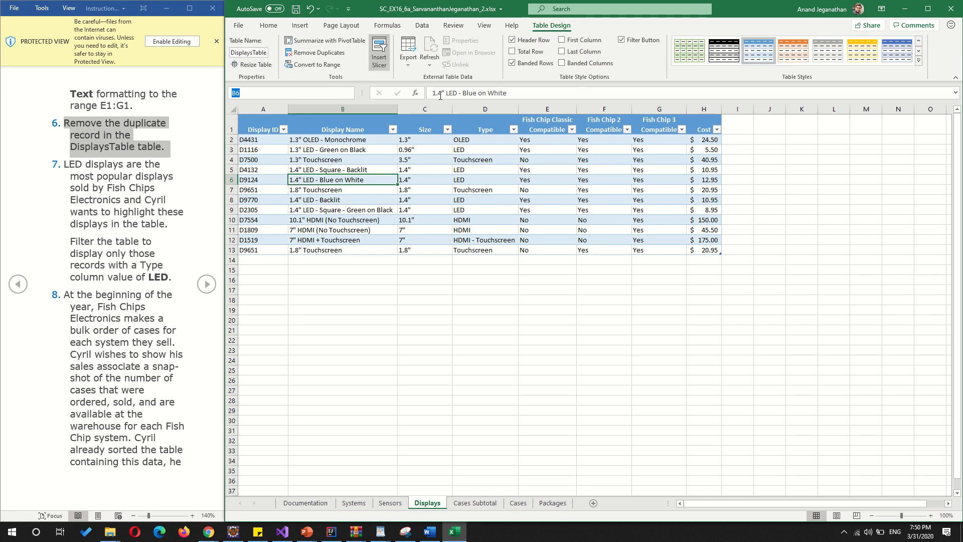
# - Select the whole DisplaysTable data range by its defined name
pyautogui.click(321, 96)
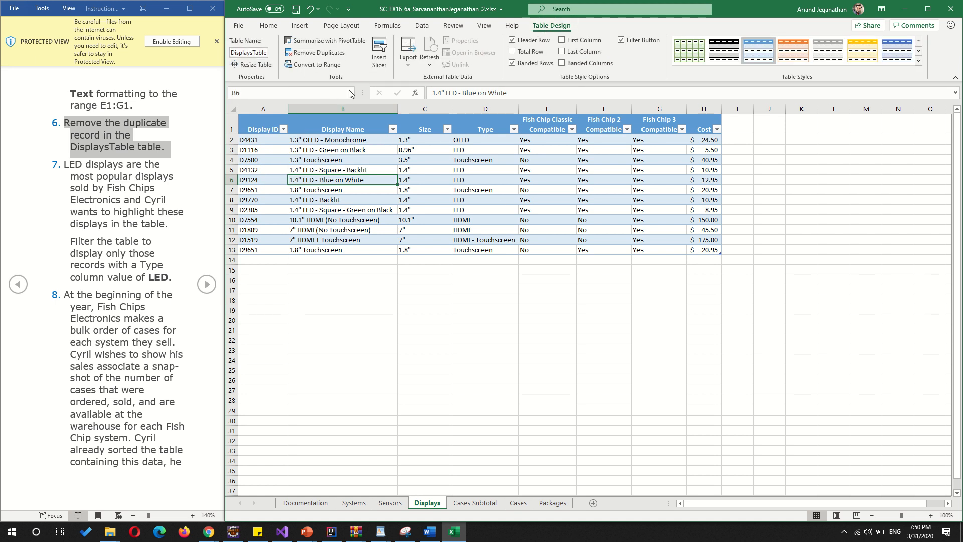
pyautogui.click(342, 187)
pyautogui.click(336, 148)
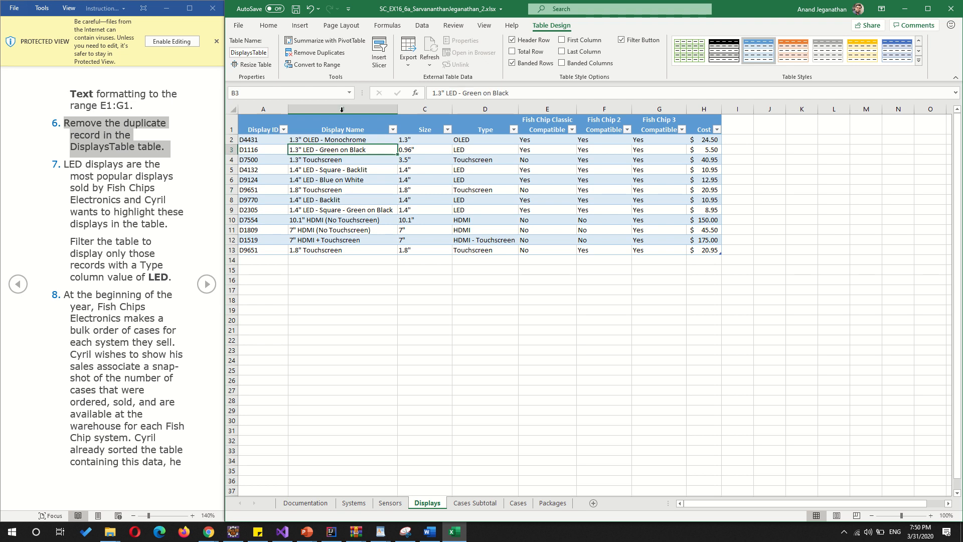
pyautogui.click(349, 93)
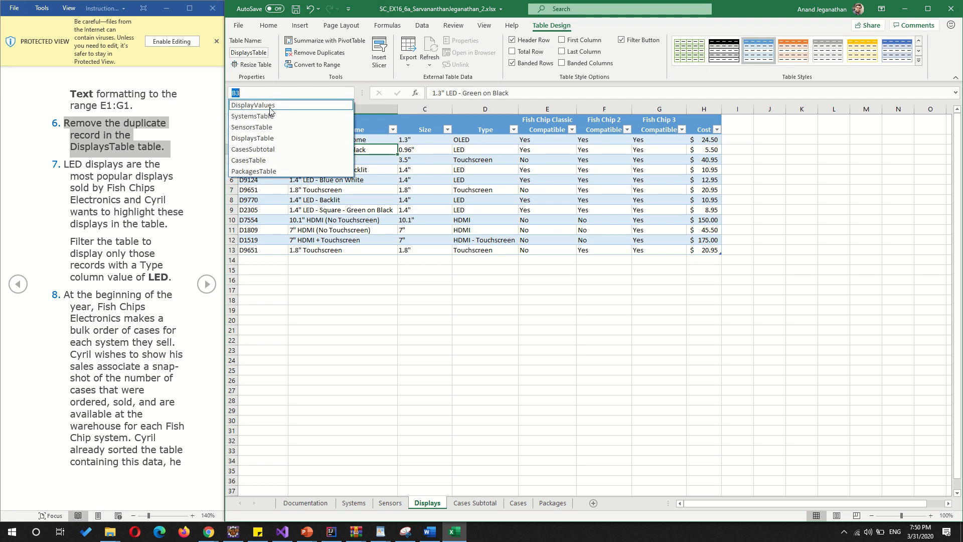
pyautogui.click(269, 139)
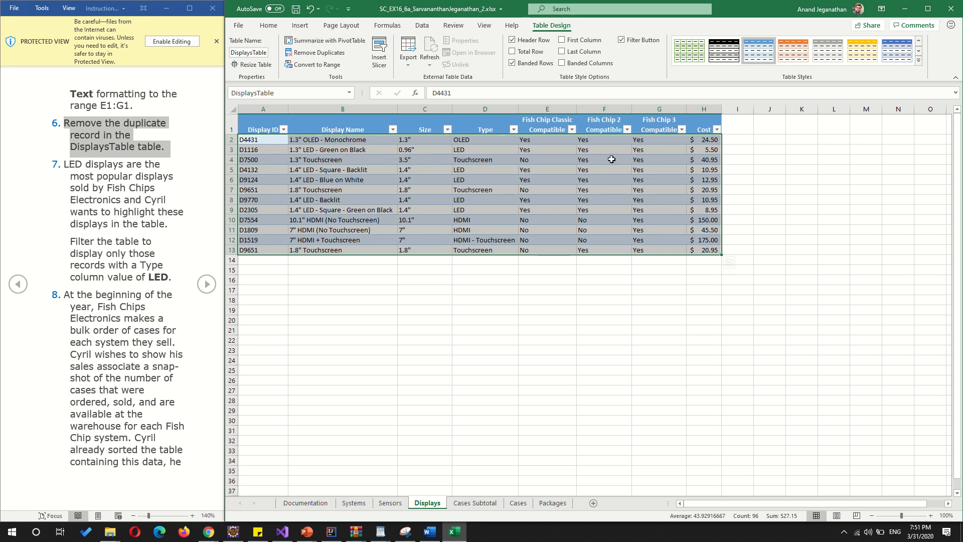
# - Remove the duplicate record from DisplaysTable with all columns compared, and undo the removal
pyautogui.click(316, 55)
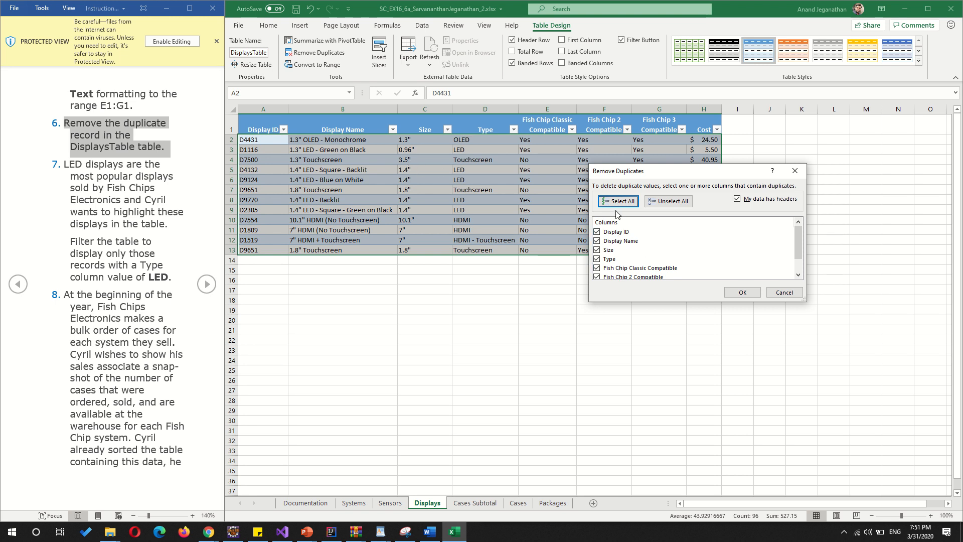
pyautogui.click(743, 293)
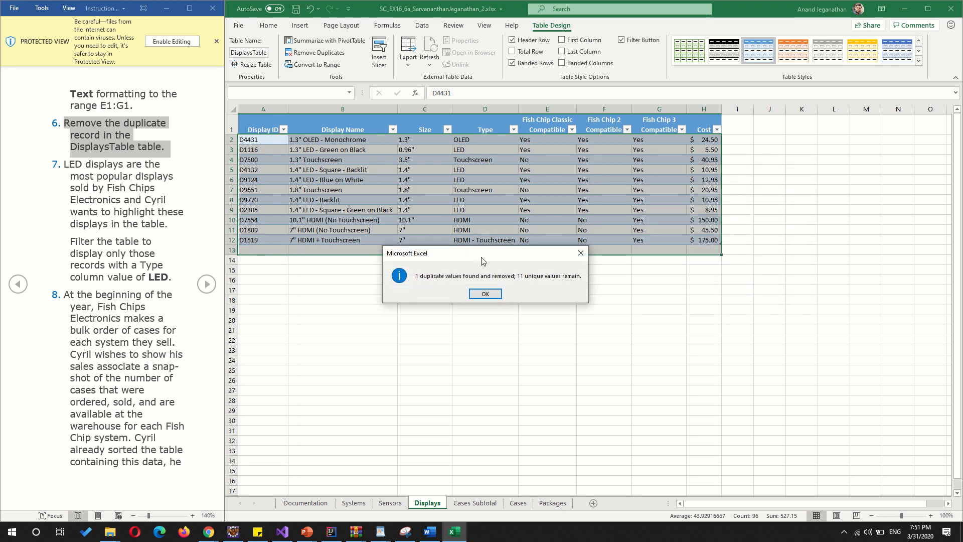
pyautogui.moveTo(485, 260)
pyautogui.mouseDown()
pyautogui.moveTo(493, 312)
pyautogui.moveTo(493, 277)
pyautogui.mouseUp()
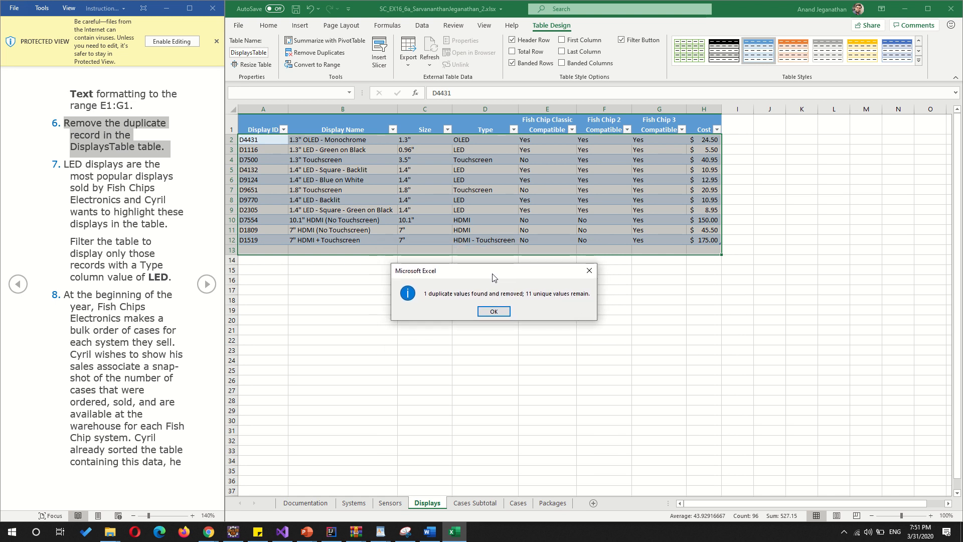
pyautogui.click(501, 314)
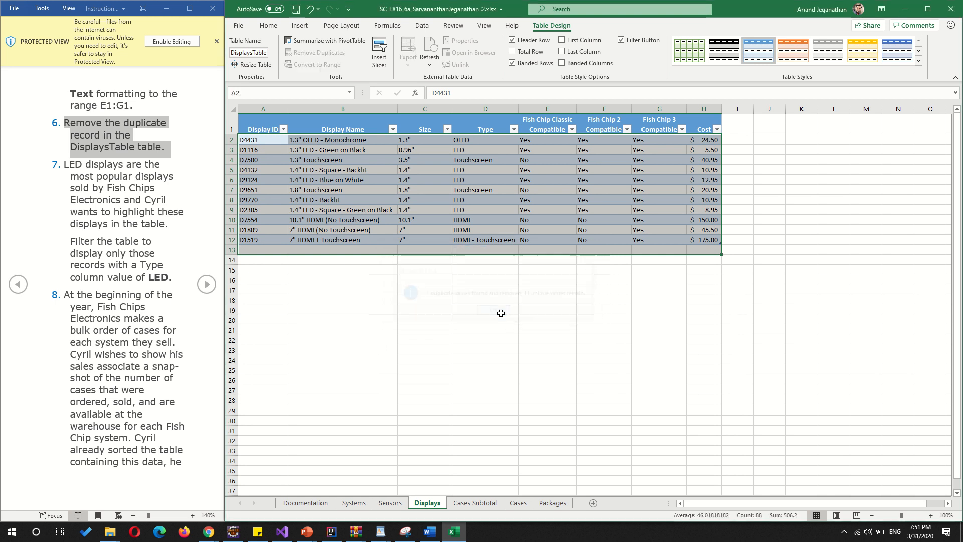
pyautogui.click(310, 8)
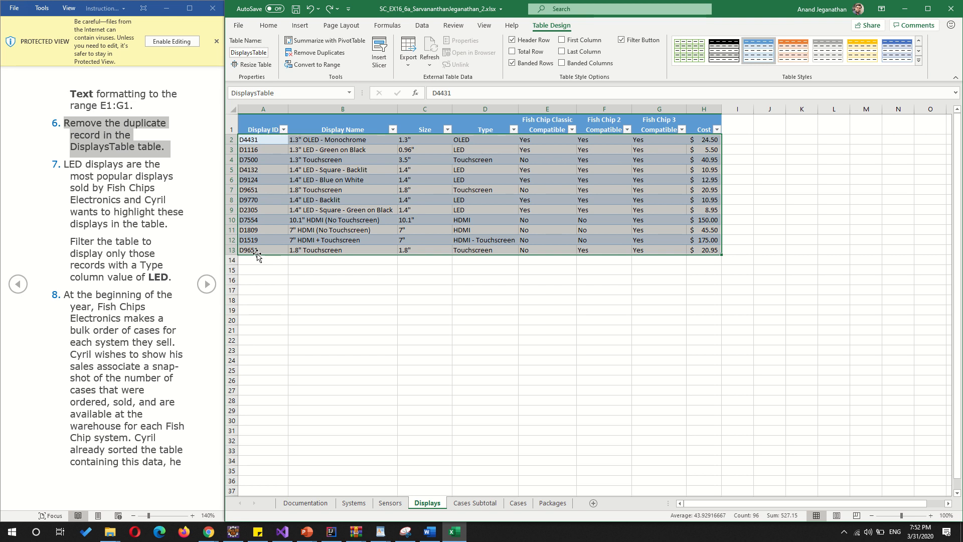
# - Compare the two D9651 records in rows 7 and 13 and remove the duplicate from DisplaysTable, checking all columns
pyautogui.click(247, 189)
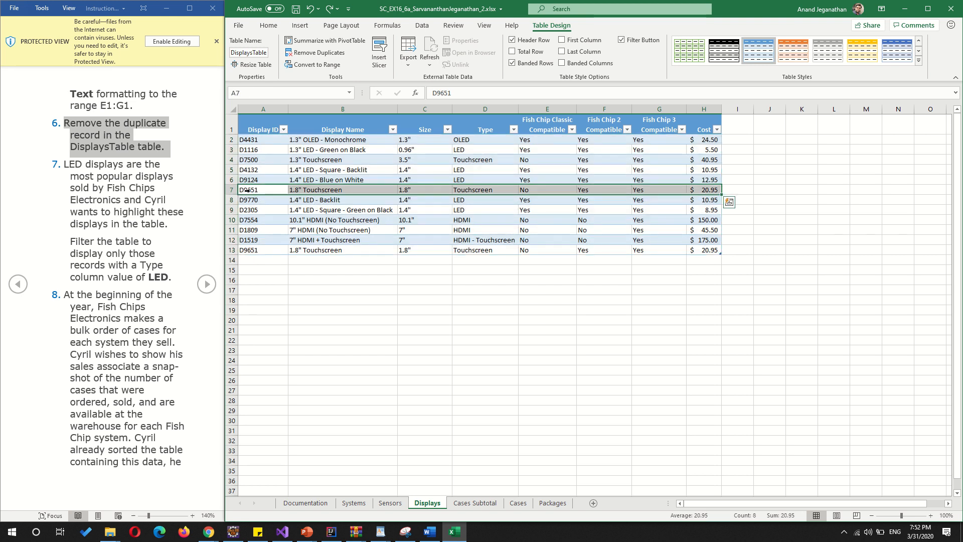
pyautogui.click(247, 250)
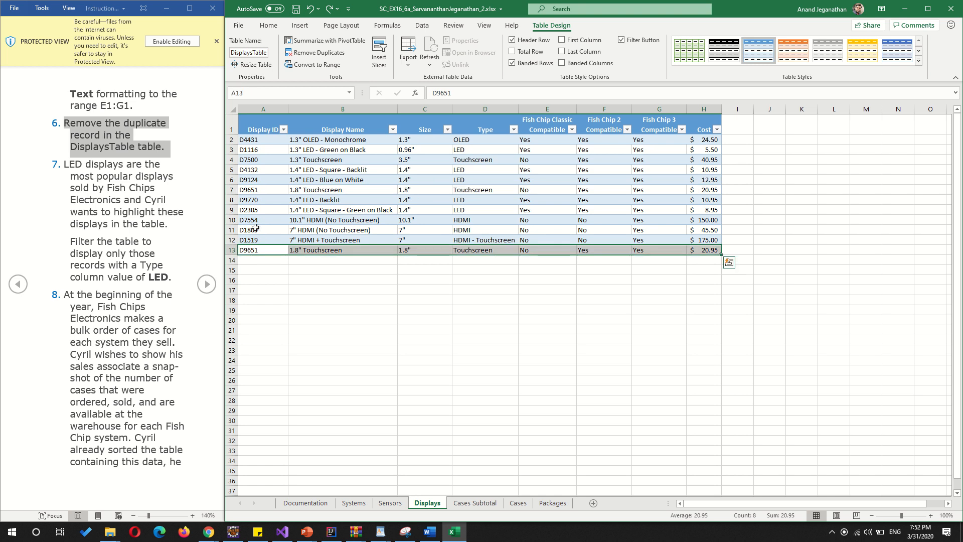
pyautogui.click(247, 189)
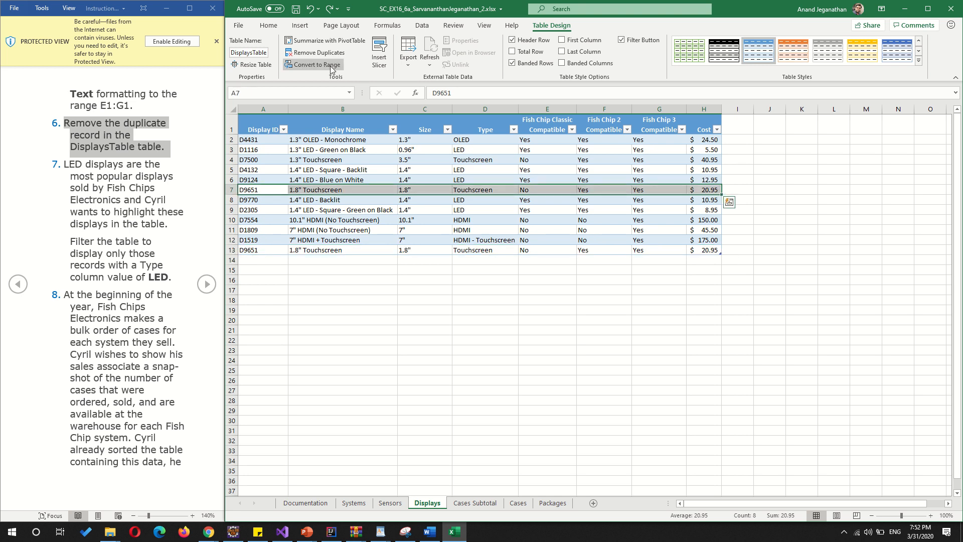
pyautogui.click(317, 53)
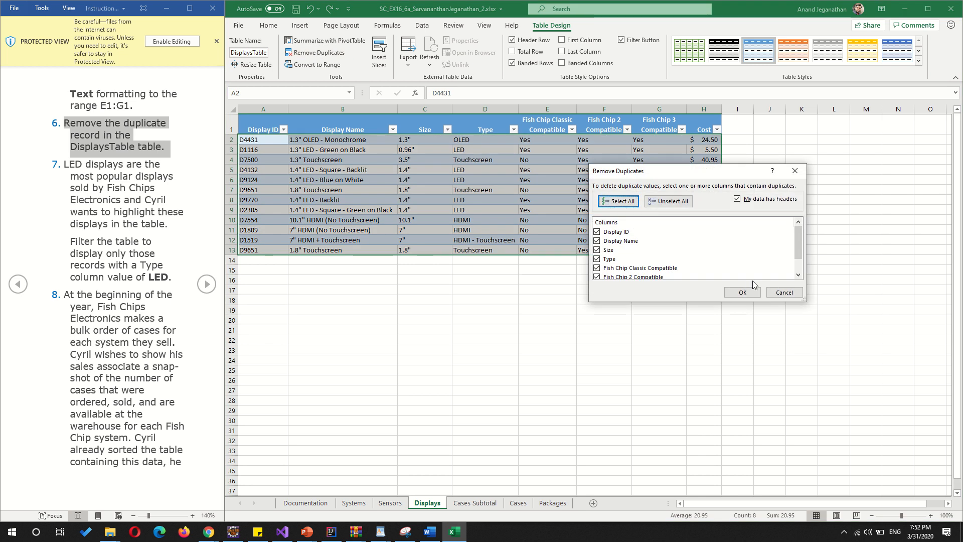
pyautogui.click(742, 292)
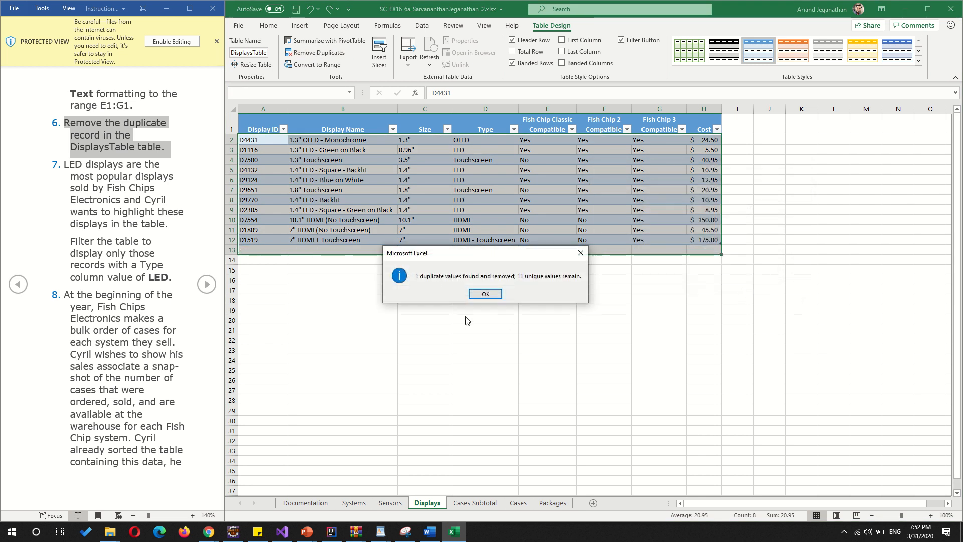
pyautogui.click(497, 294)
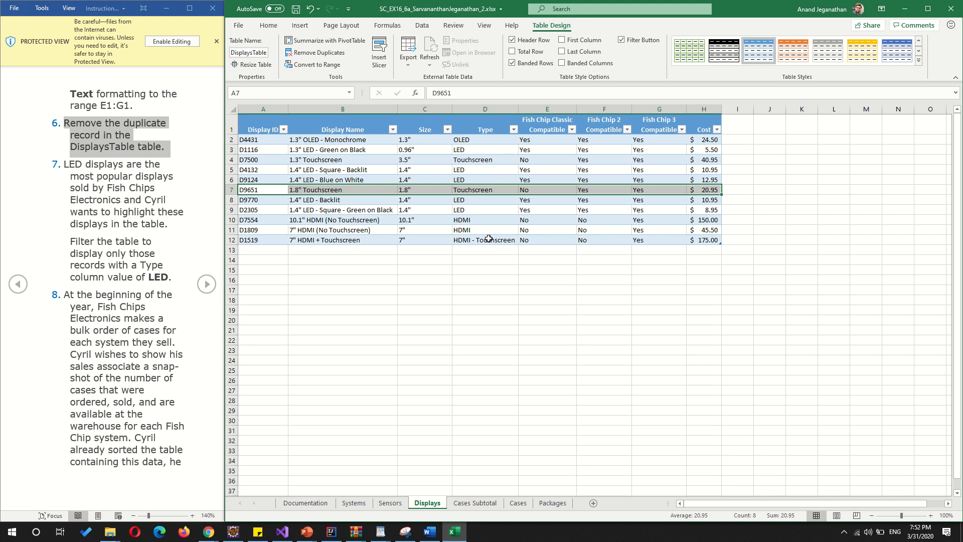
# - Filter DisplaysTable to show only the records with a Type value of LED
pyautogui.click(514, 130)
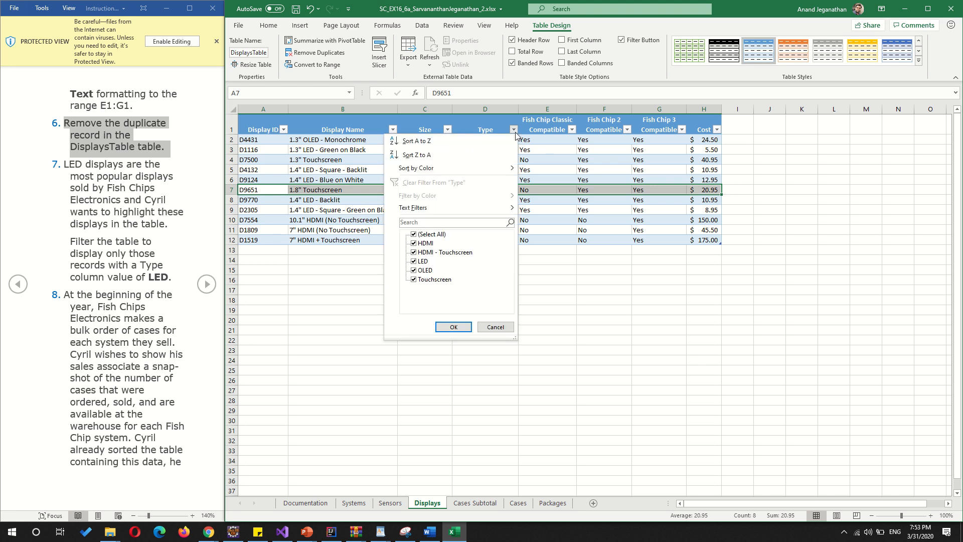
pyautogui.click(413, 235)
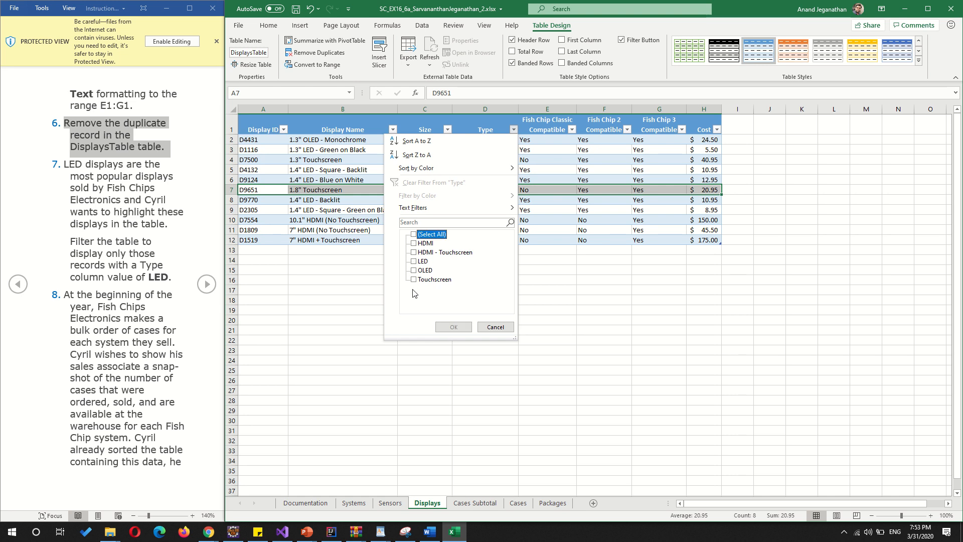
pyautogui.click(414, 261)
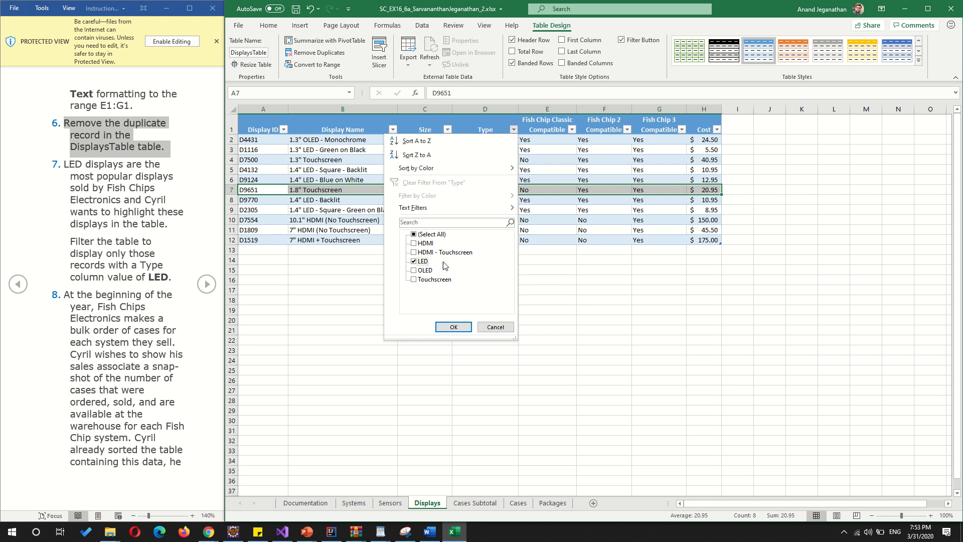
pyautogui.click(454, 327)
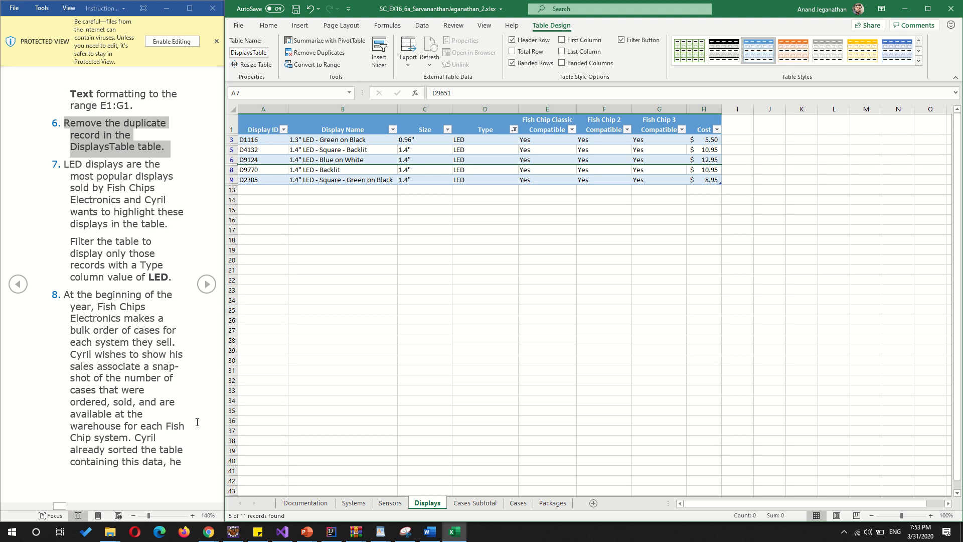
# - Page forward to the rest of step 8 in the instructions and convert the CasesSubtotal table on the Cases Subtotal worksheet to a normal range
pyautogui.click(206, 288)
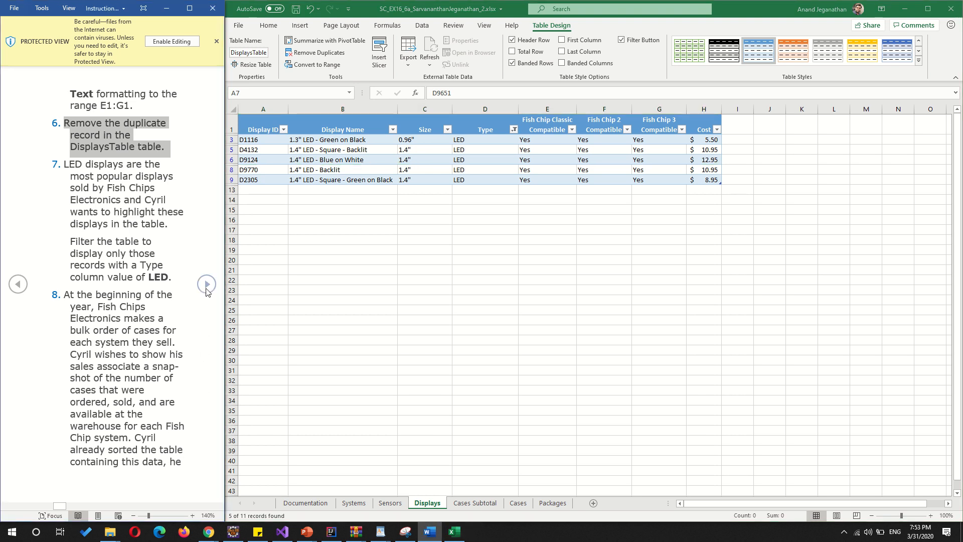
pyautogui.click(206, 289)
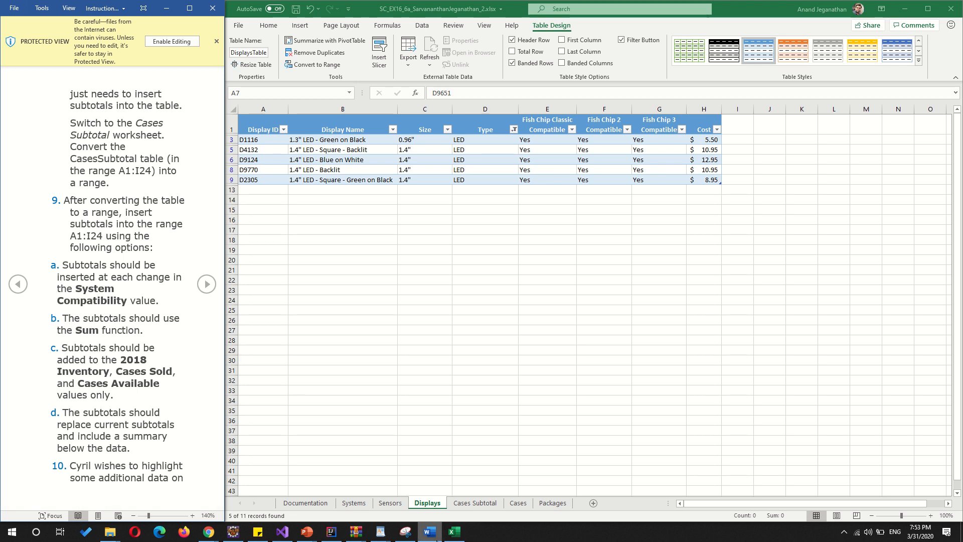
pyautogui.click(488, 503)
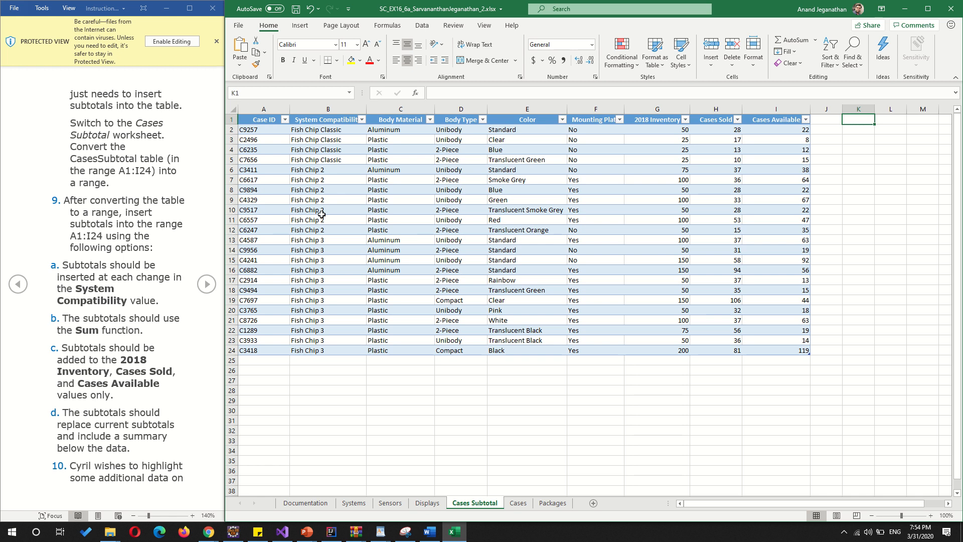
pyautogui.click(321, 184)
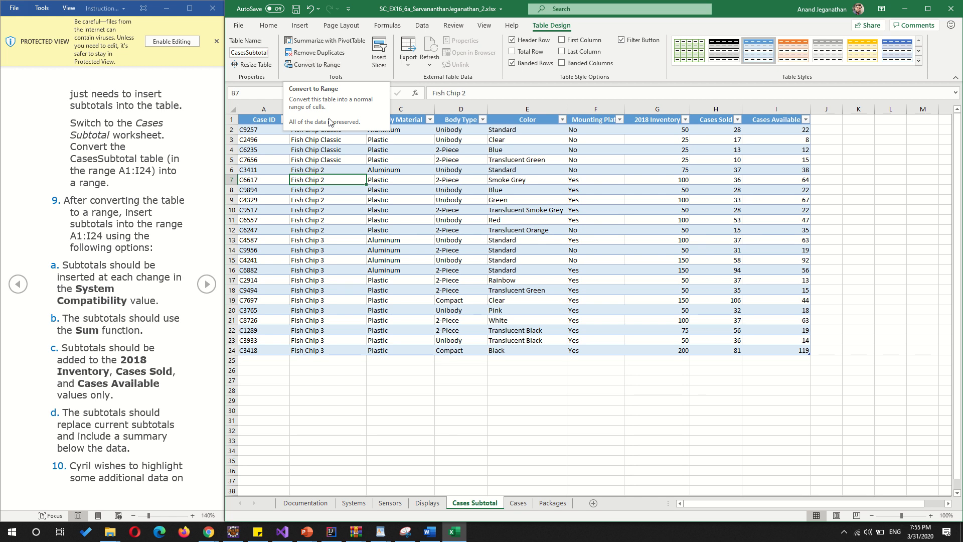
pyautogui.click(317, 65)
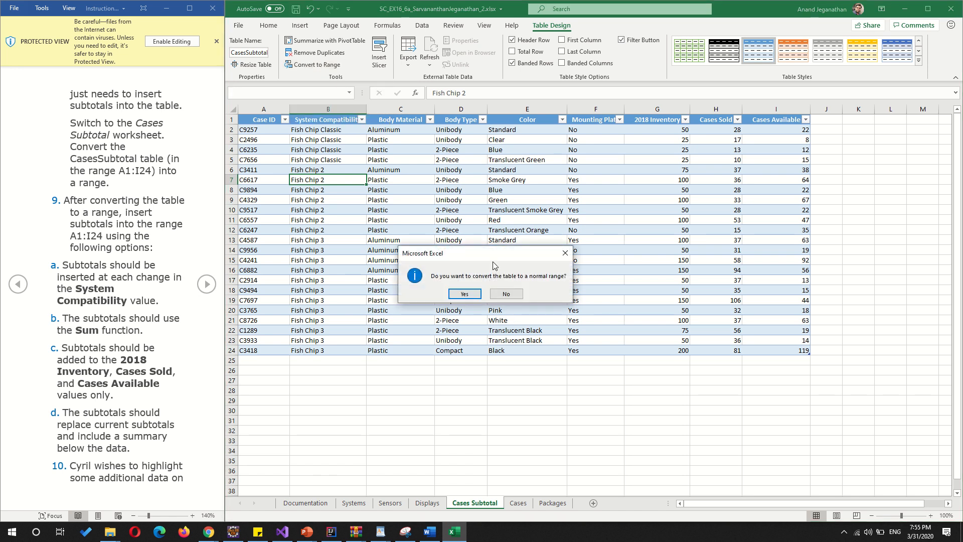
pyautogui.click(464, 293)
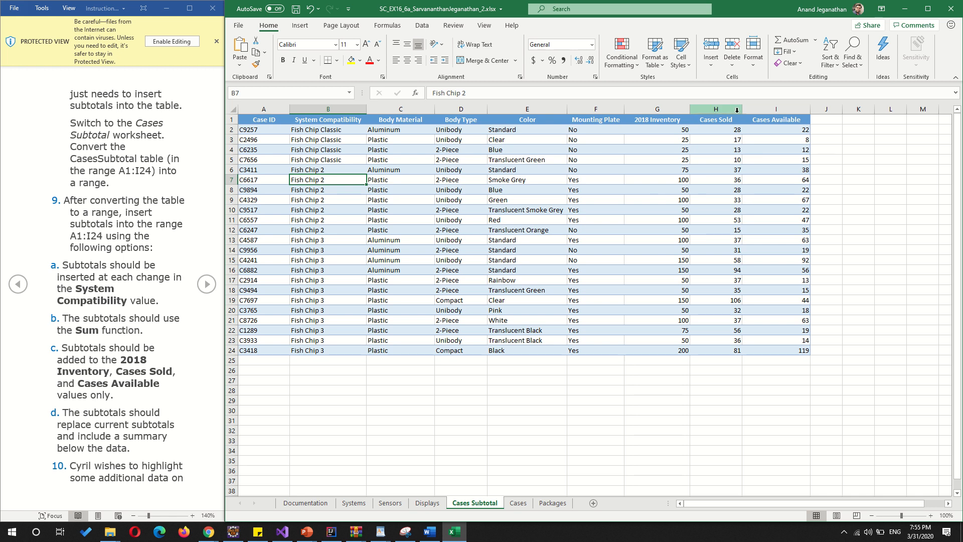
# - Start the Subtotal command for the converted range A1:I24 and set subtotals at each change in System Compatibility
pyautogui.click(420, 26)
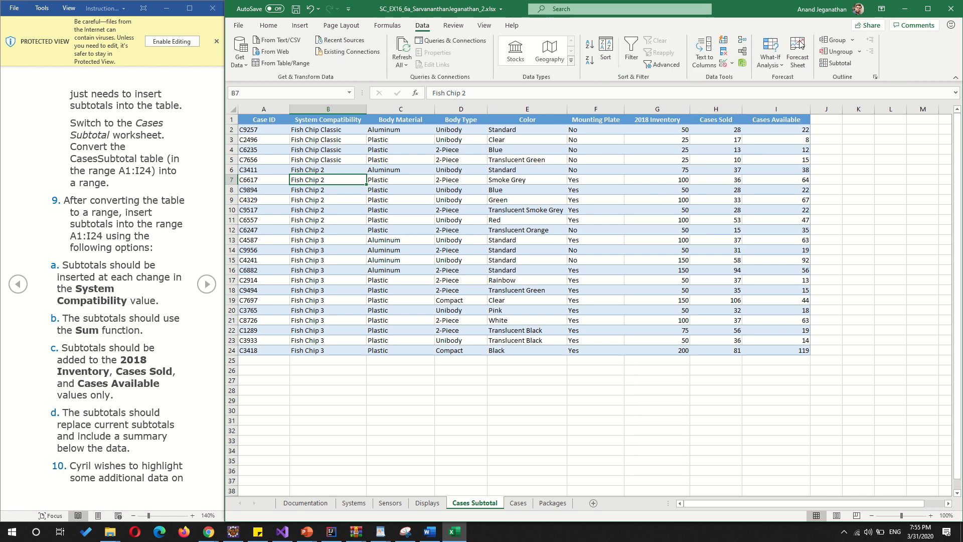
pyautogui.click(847, 64)
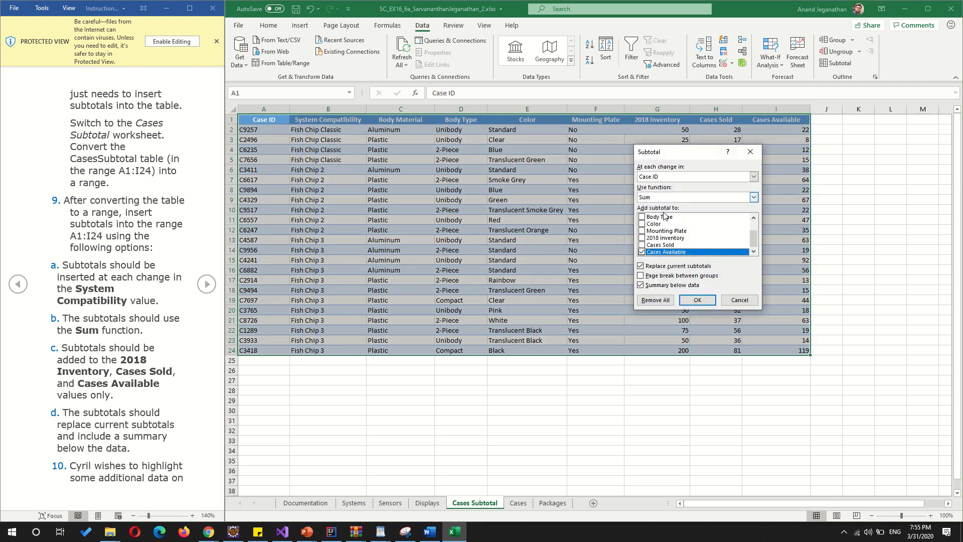
pyautogui.moveTo(680, 158); pyautogui.dragTo(482, 168)
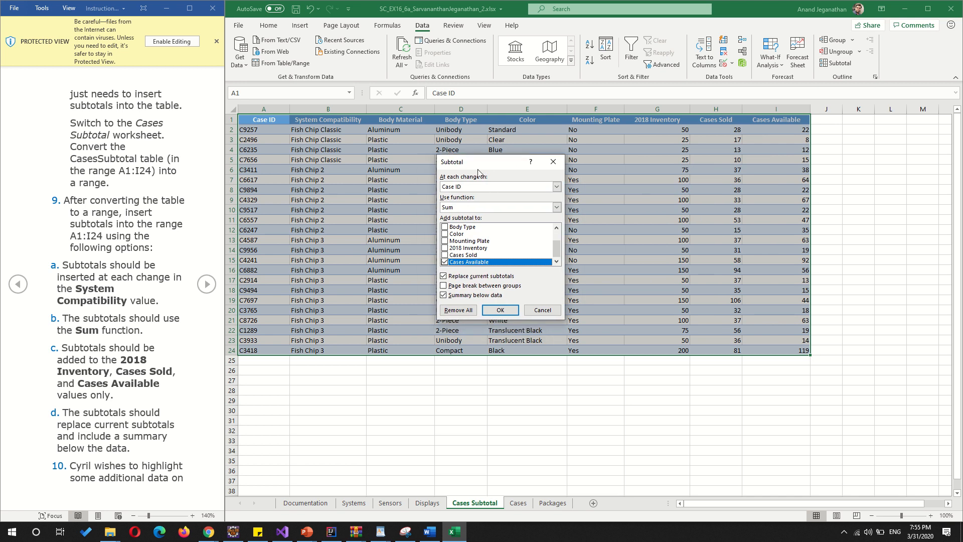
pyautogui.moveTo(478, 164); pyautogui.dragTo(614, 160)
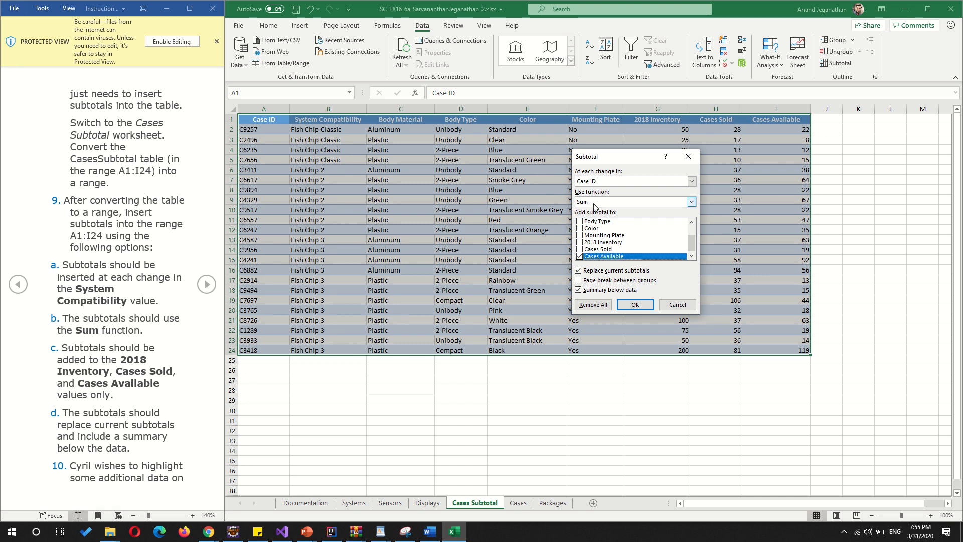
pyautogui.click(692, 180)
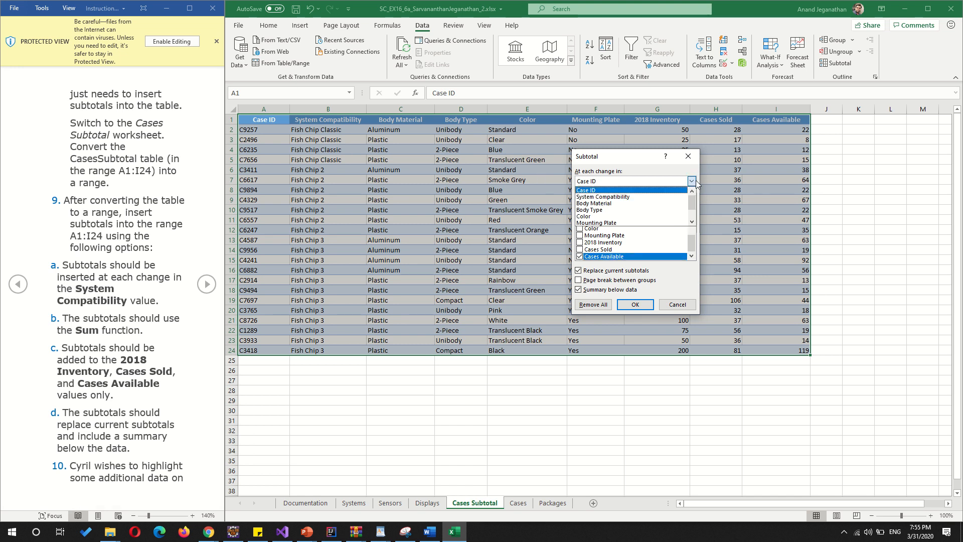
pyautogui.click(639, 197)
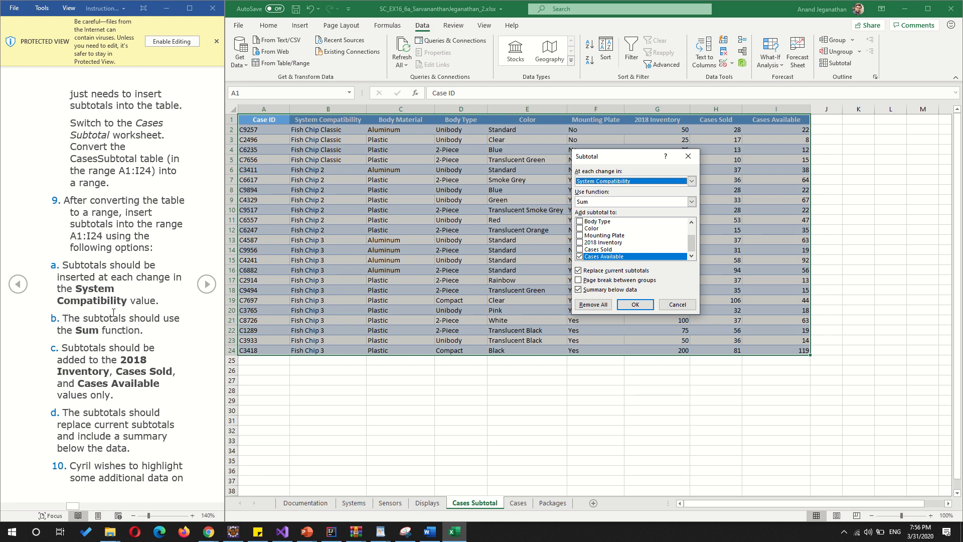
# - Insert the subtotals with the Sum function, adding them to 2018 Inventory, Cases Sold and Cases Available
pyautogui.click(596, 204)
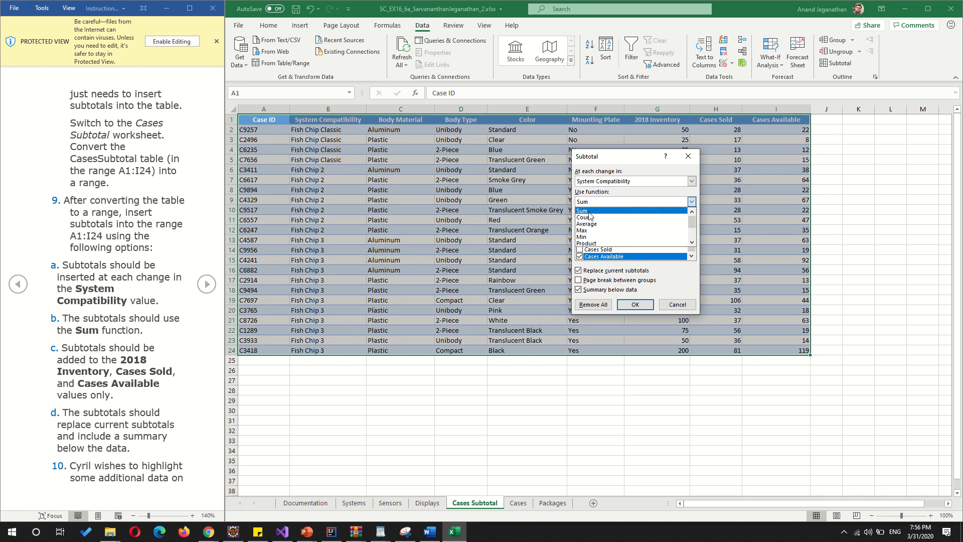
pyautogui.click(590, 211)
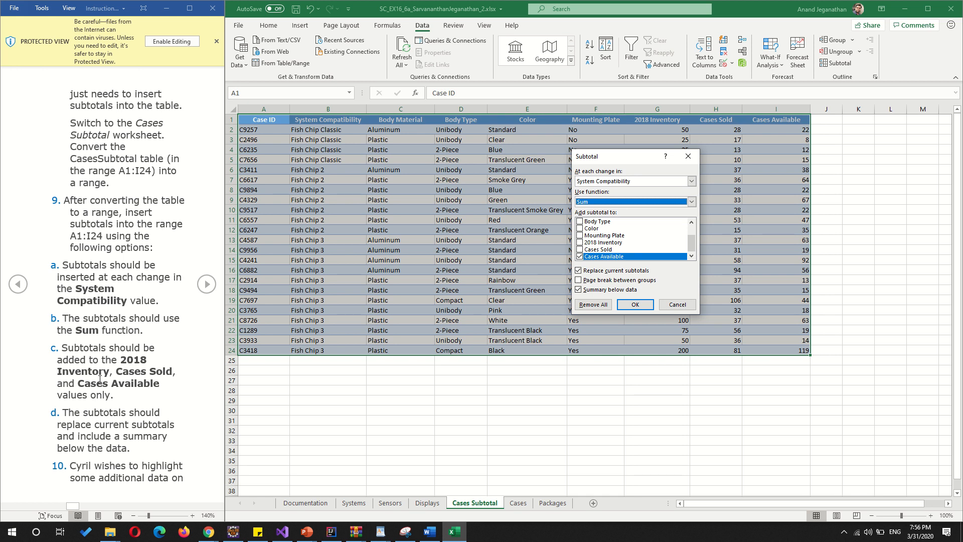
pyautogui.click(580, 243)
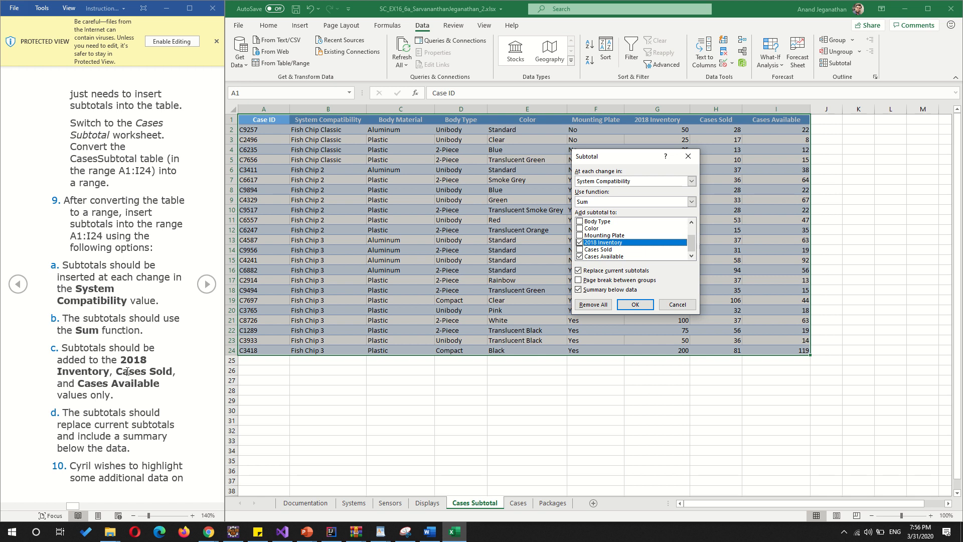
pyautogui.click(579, 250)
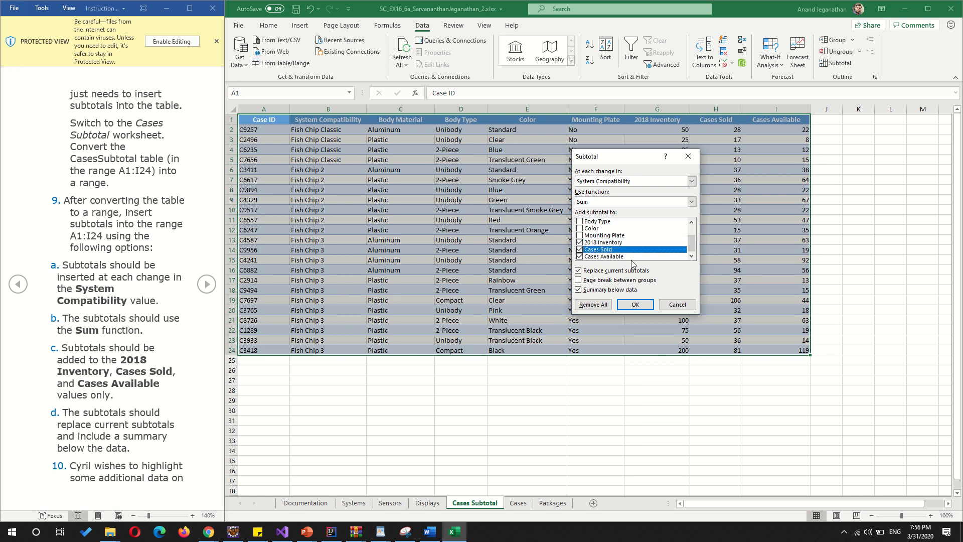
pyautogui.moveTo(692, 241); pyautogui.dragTo(695, 264)
pyautogui.click(634, 305)
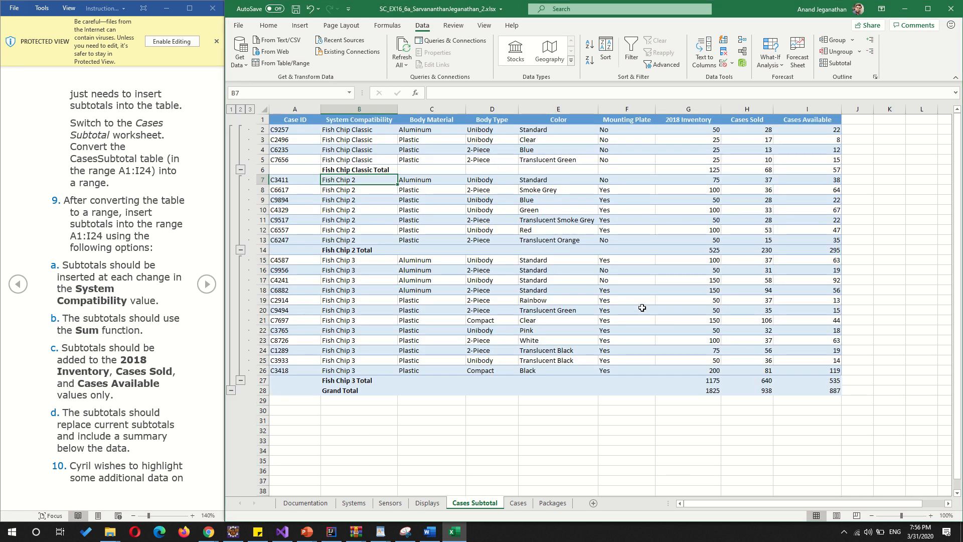
# - Examine the inserted Fish Chip Classic and Fish Chip 2 total rows and their subtotal formulas
pyautogui.click(394, 183)
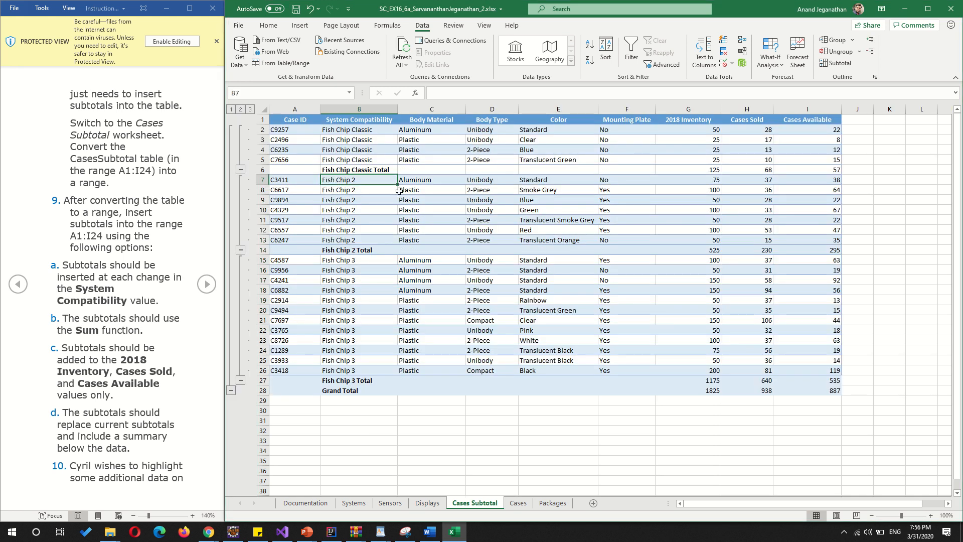
pyautogui.click(346, 171)
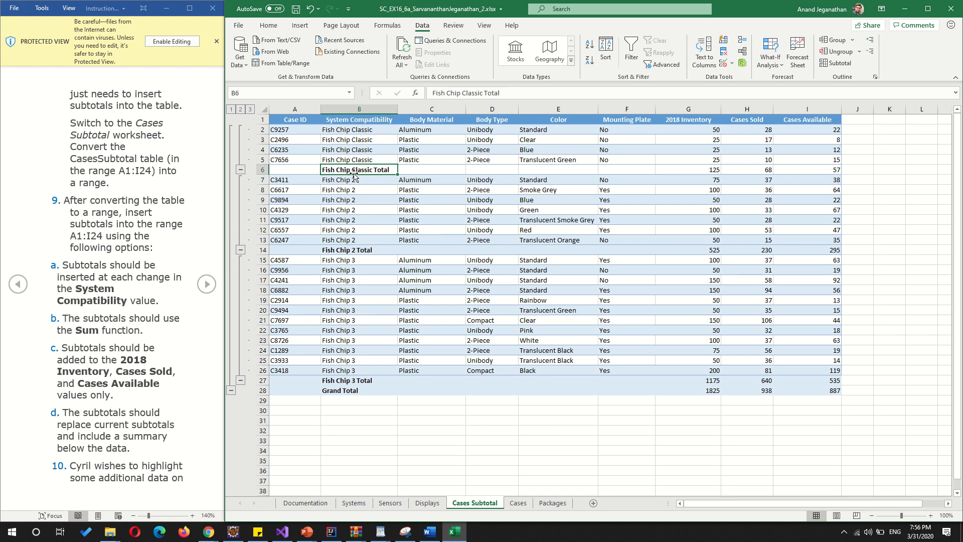
pyautogui.click(708, 171)
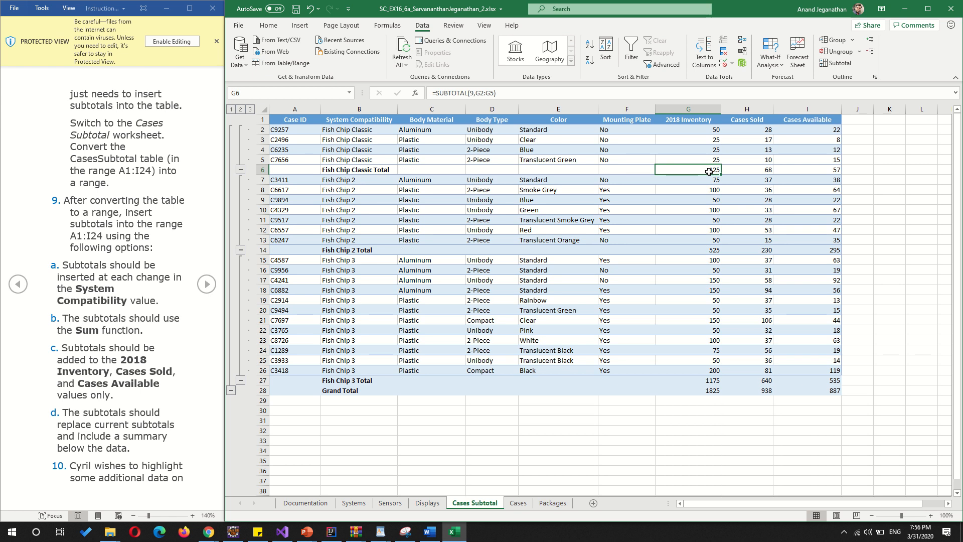
pyautogui.click(765, 170)
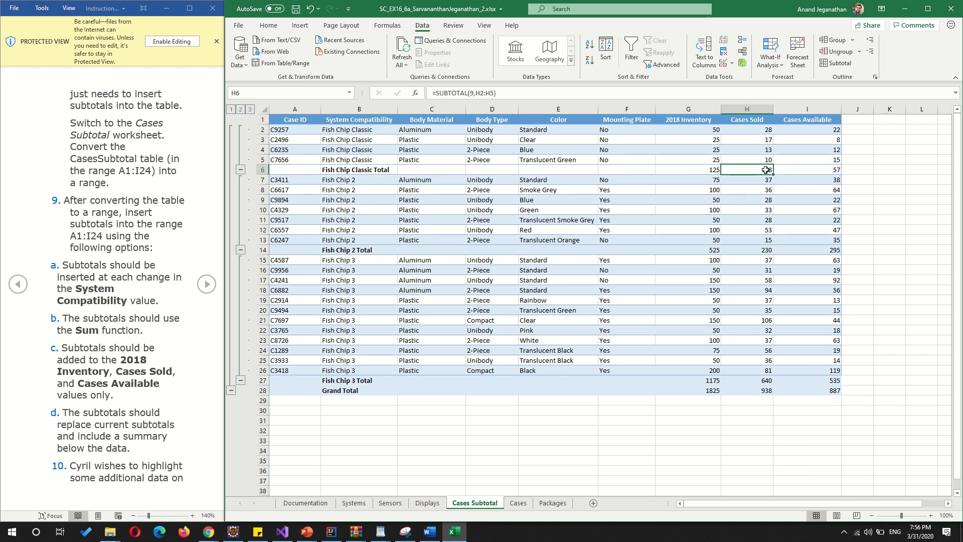
pyautogui.click(829, 171)
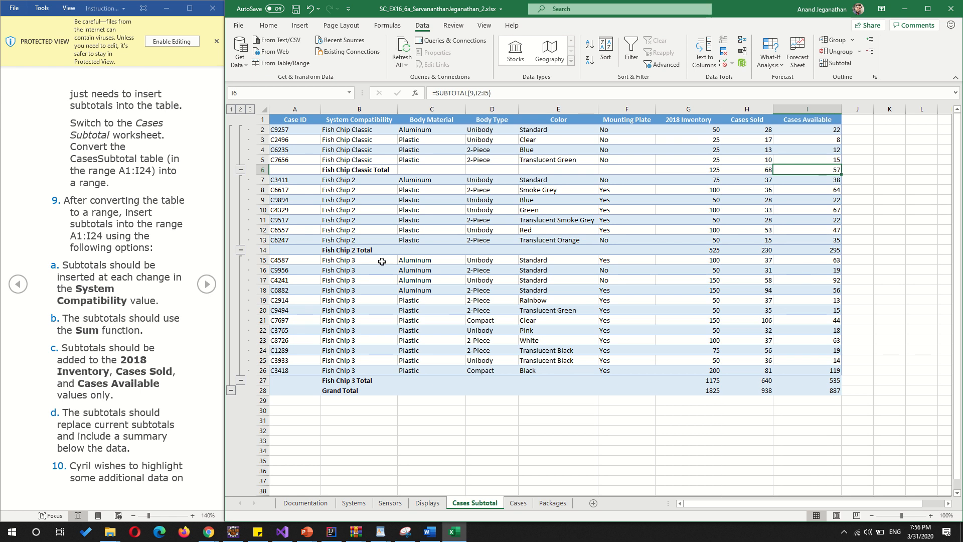
pyautogui.click(409, 250)
pyautogui.click(679, 246)
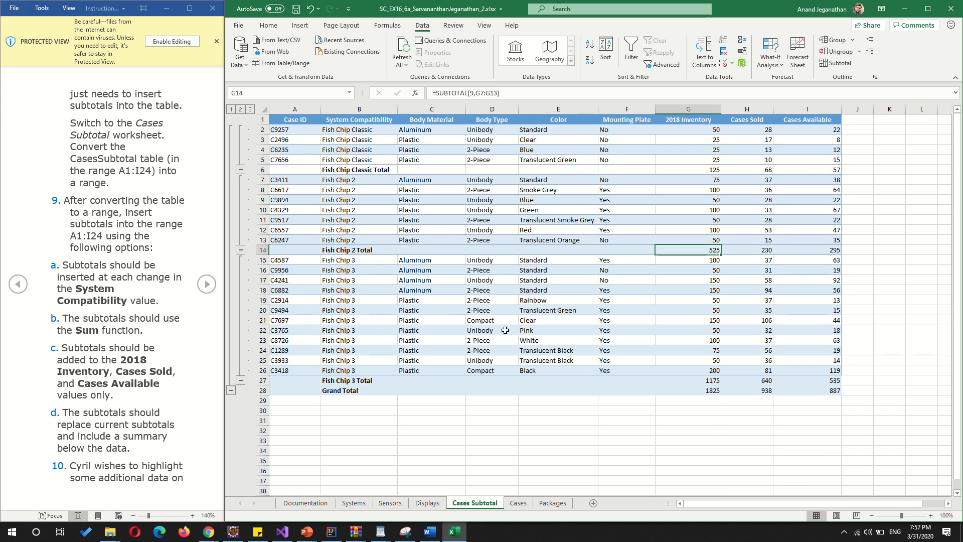
# - Compare the subtotal outline at grand-total, group-total and full-detail levels, ending with all records displayed
pyautogui.click(242, 109)
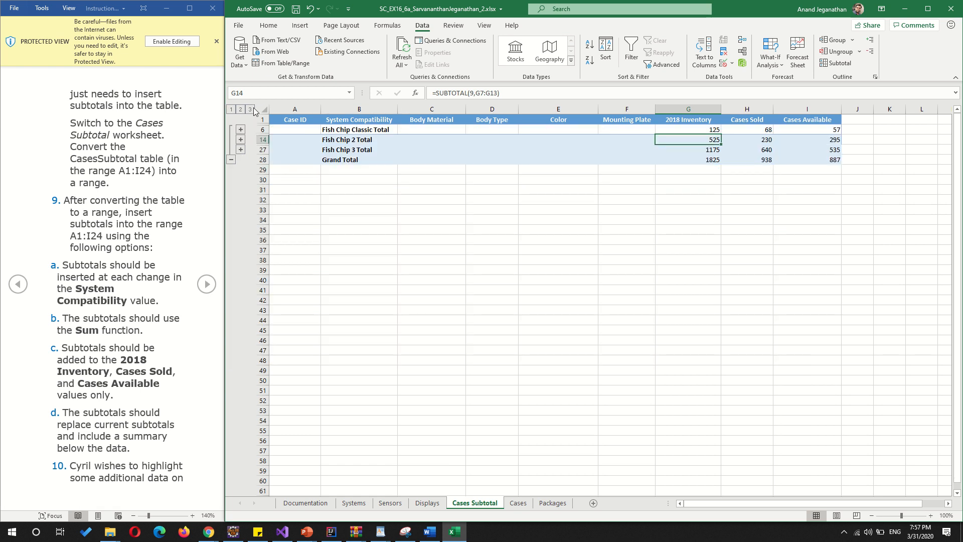
pyautogui.click(251, 109)
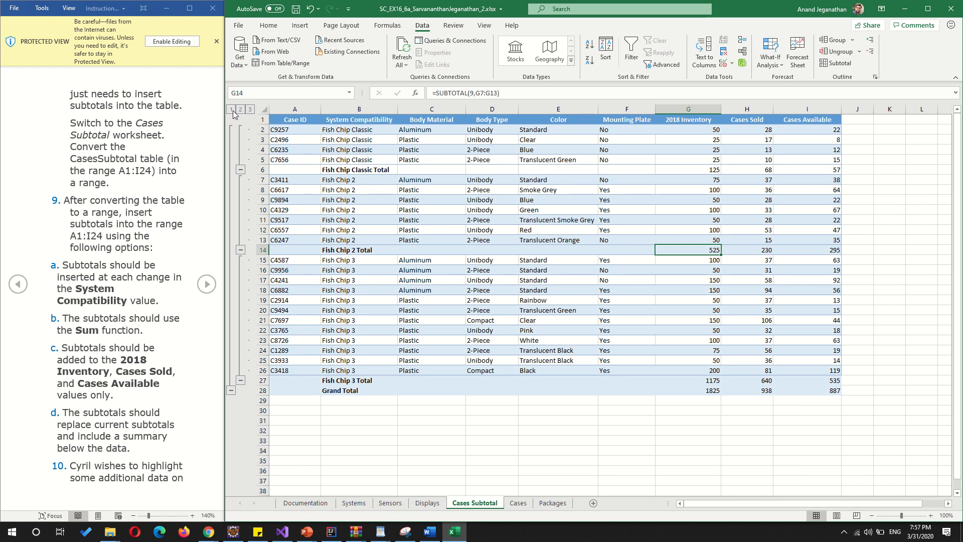
pyautogui.click(232, 110)
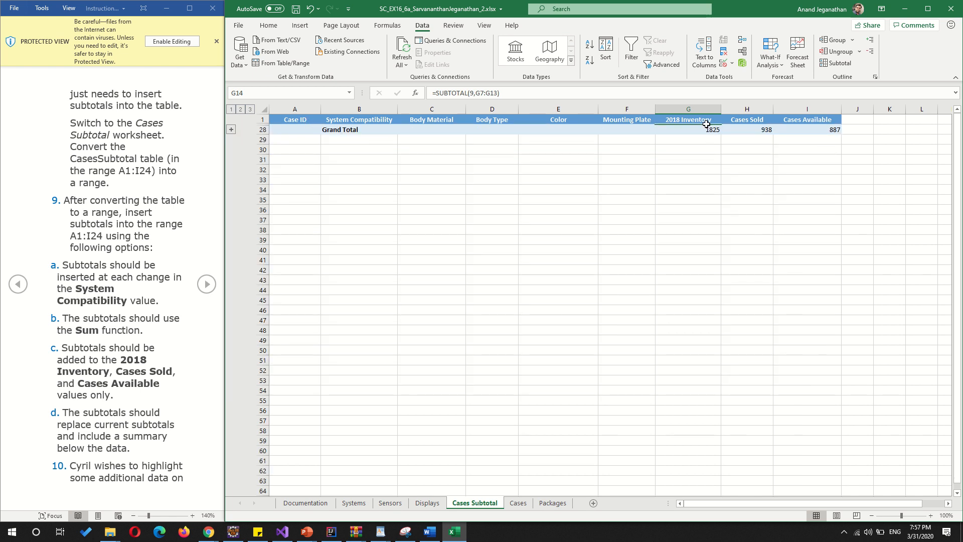
pyautogui.click(240, 110)
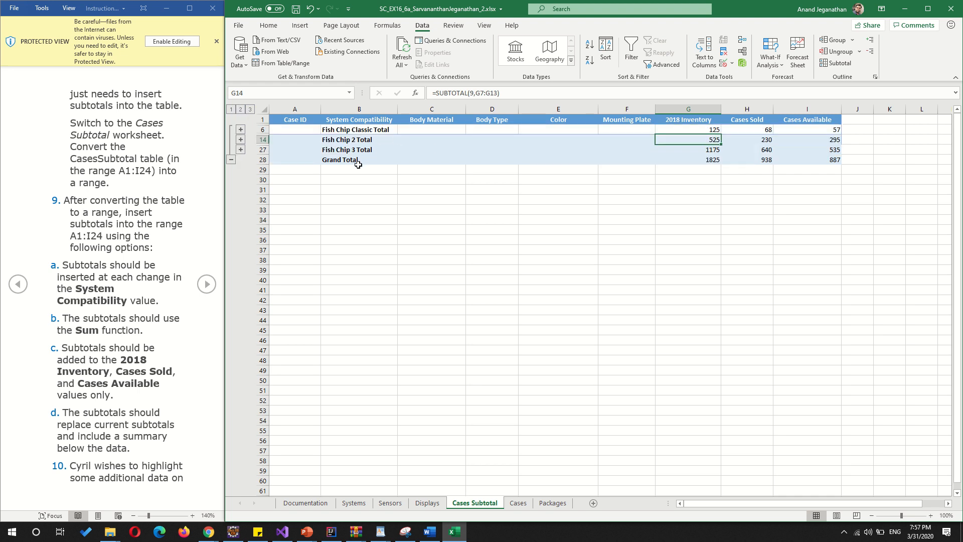
pyautogui.click(251, 109)
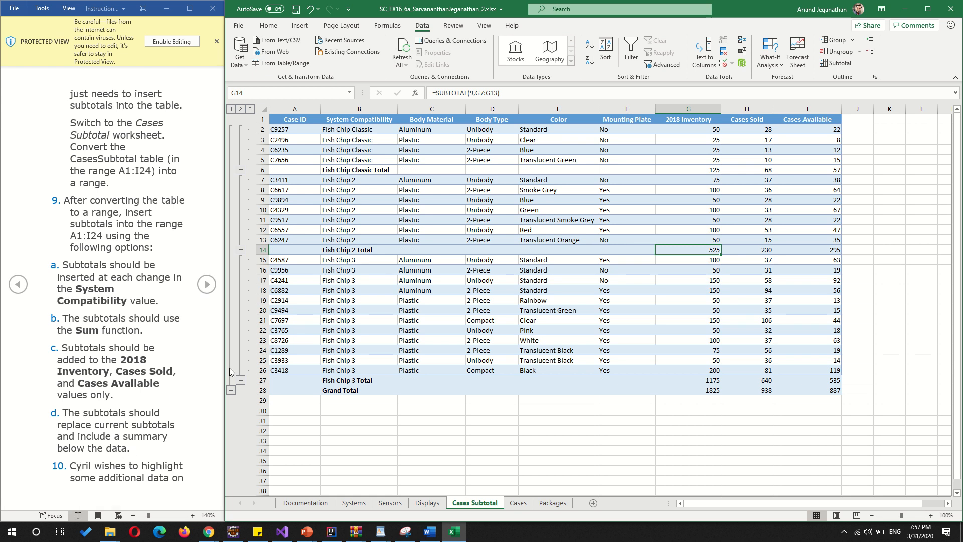
# - Page forward to the COUNTIF tasks of step 10 in the instructions and switch to the Cases worksheet
pyautogui.click(210, 291)
pyautogui.click(209, 289)
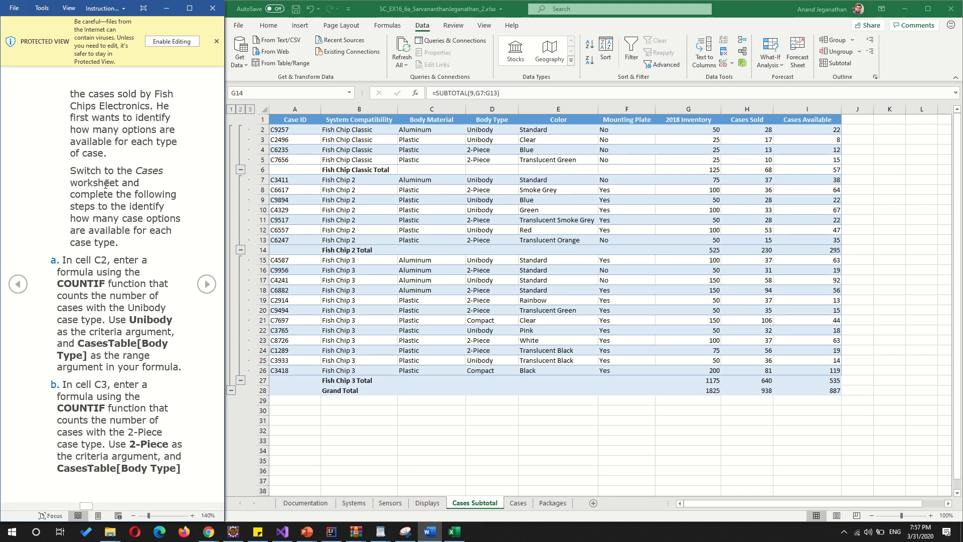
pyautogui.click(518, 504)
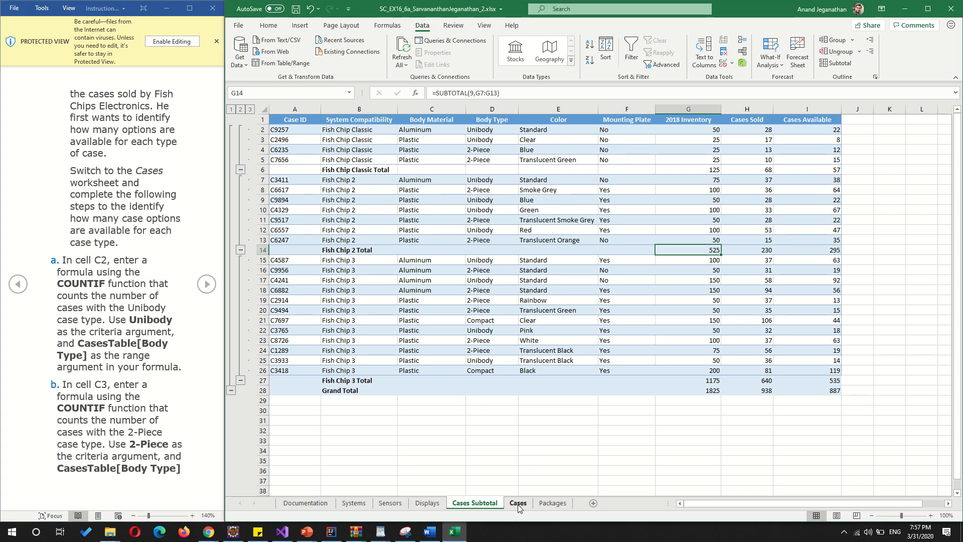
pyautogui.click(518, 503)
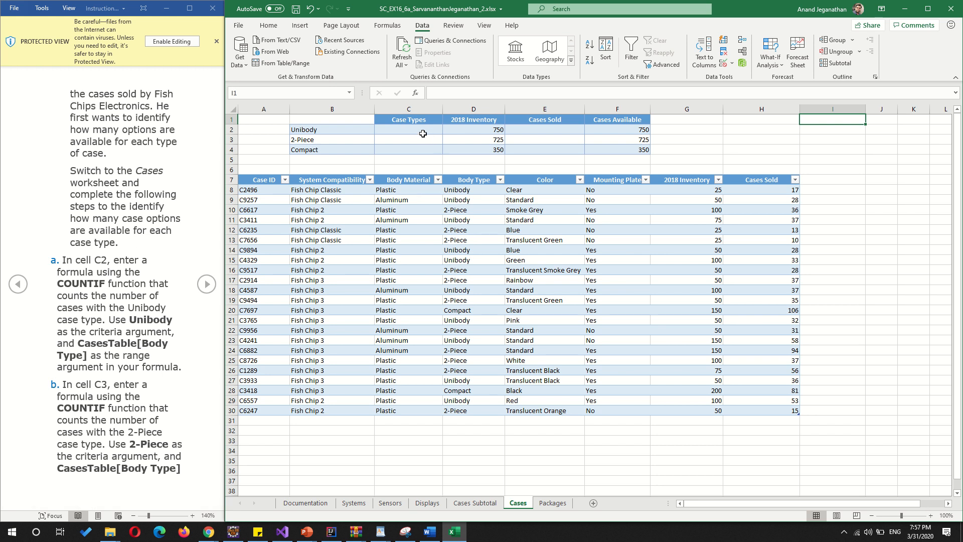
# - Begin a COUNTIF formula in cell C2 with CasesTable[Body Type] as the range argument
pyautogui.click(407, 133)
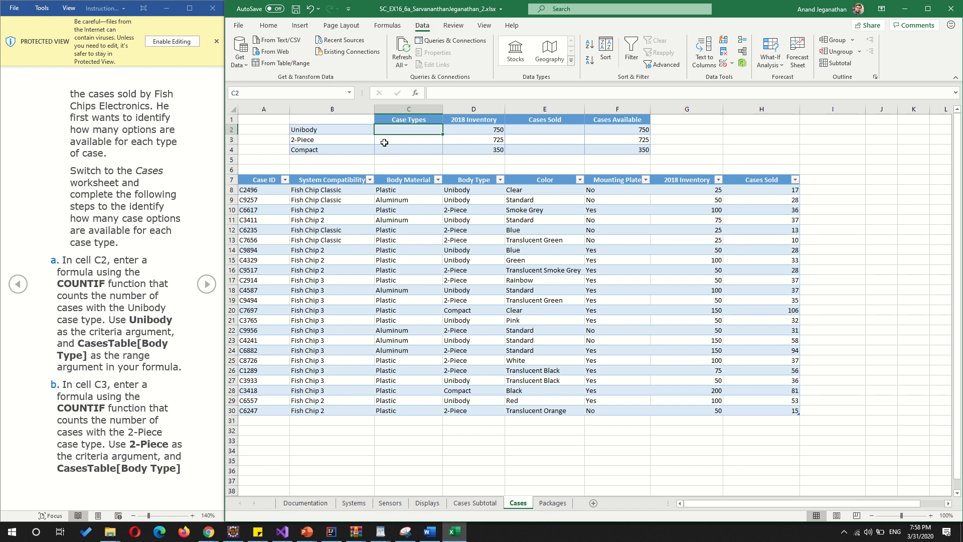
pyautogui.write('=')
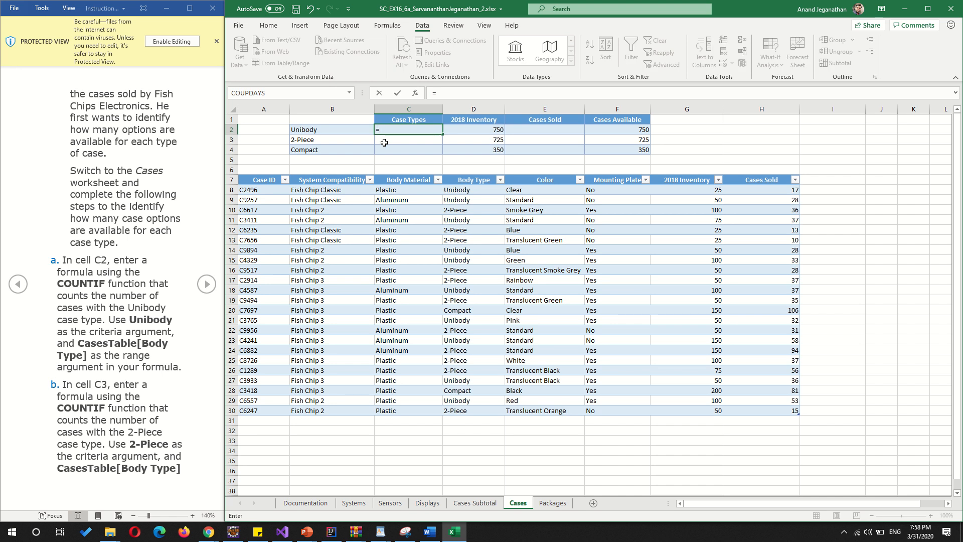
pyautogui.write('COUNTIF')
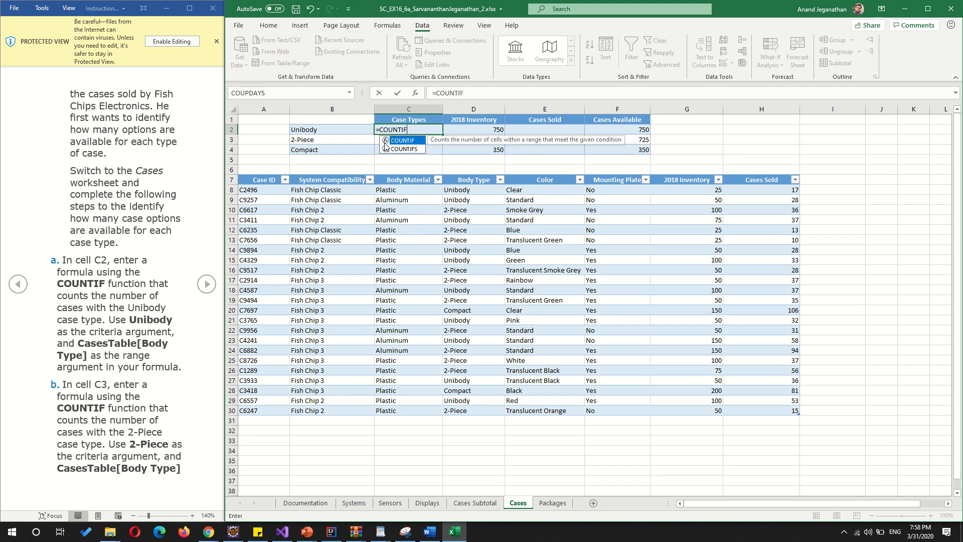
pyautogui.write('(')
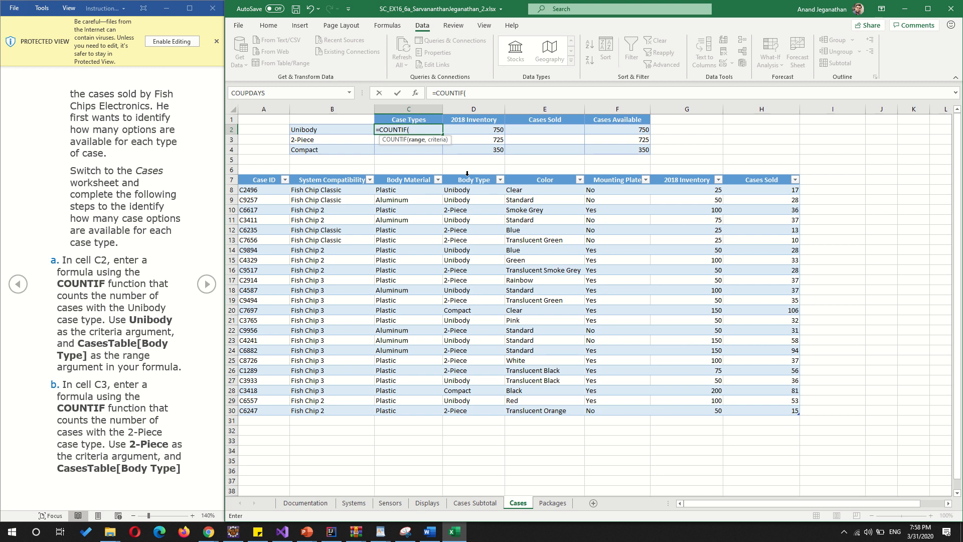
pyautogui.write('Ca')
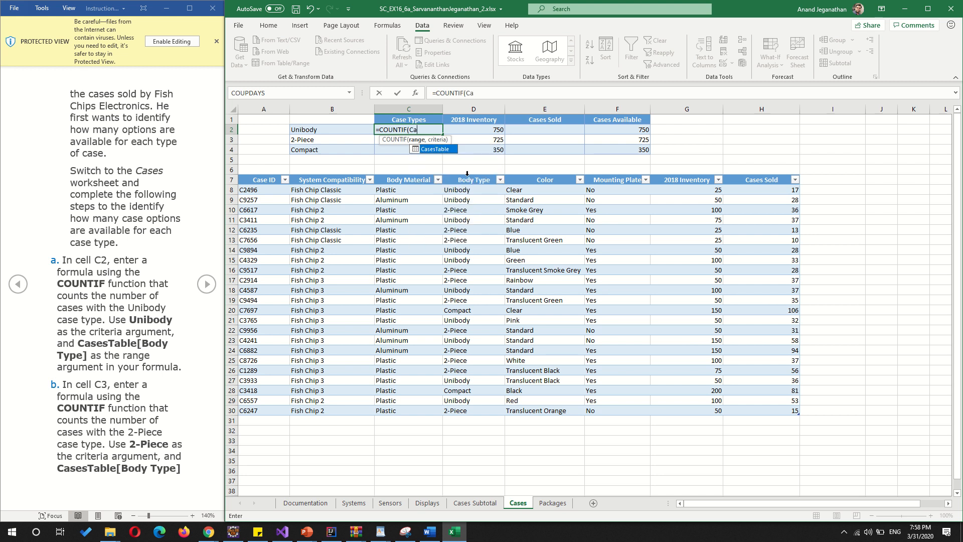
pyautogui.doubleClick(443, 150)
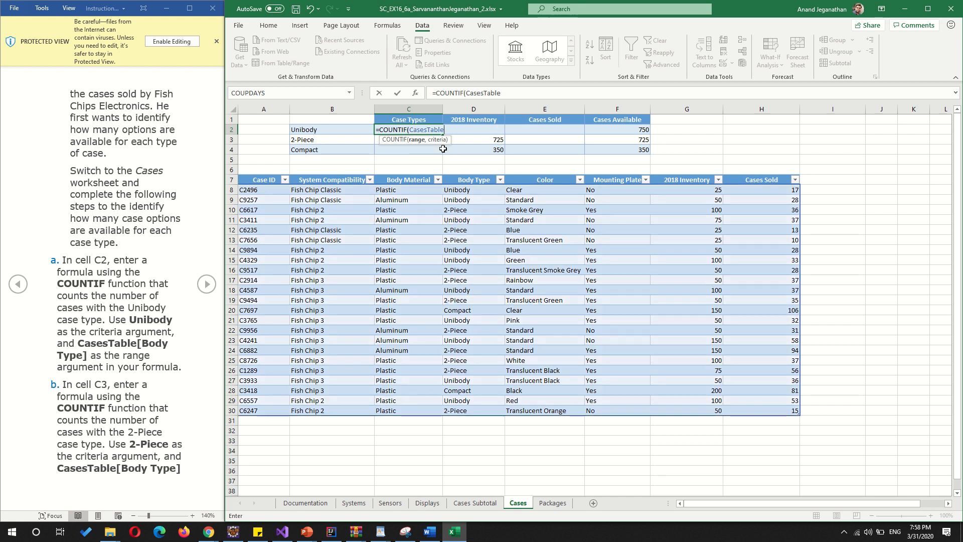
pyautogui.write('[')
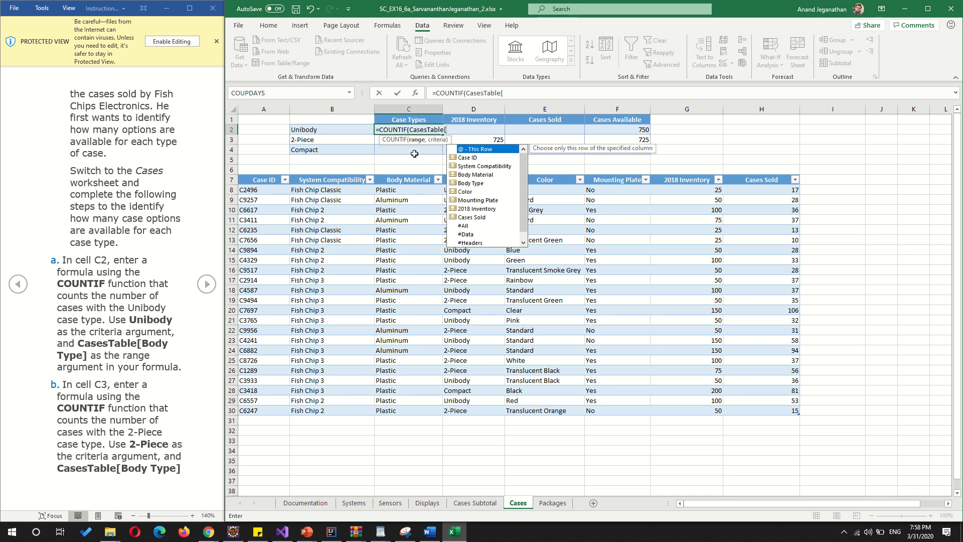
pyautogui.doubleClick(469, 184)
pyautogui.write(']')
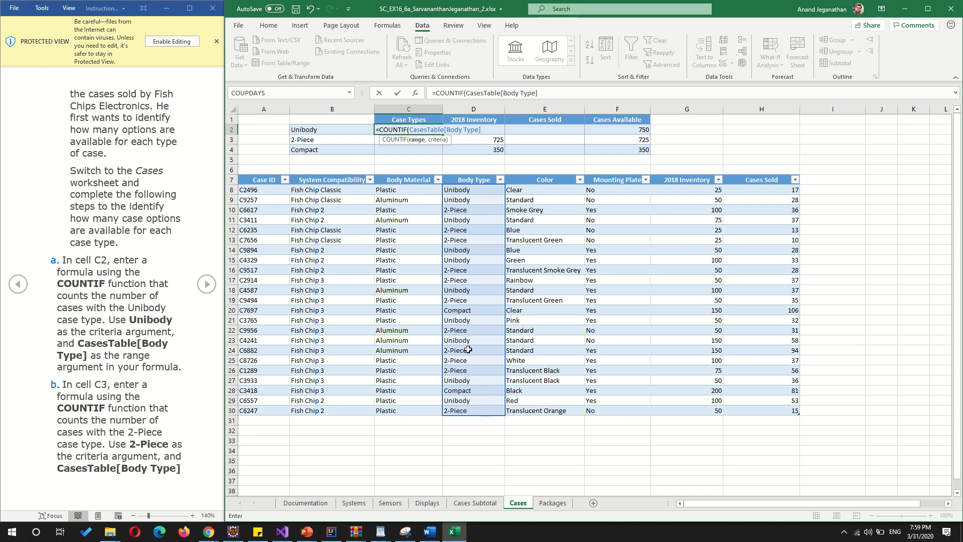
# - Complete the C2 formula with "Unibody" as the criteria argument, correct its closing parenthesis, and review the entered formula
pyautogui.write(',')
pyautogui.write('"Unibody"')
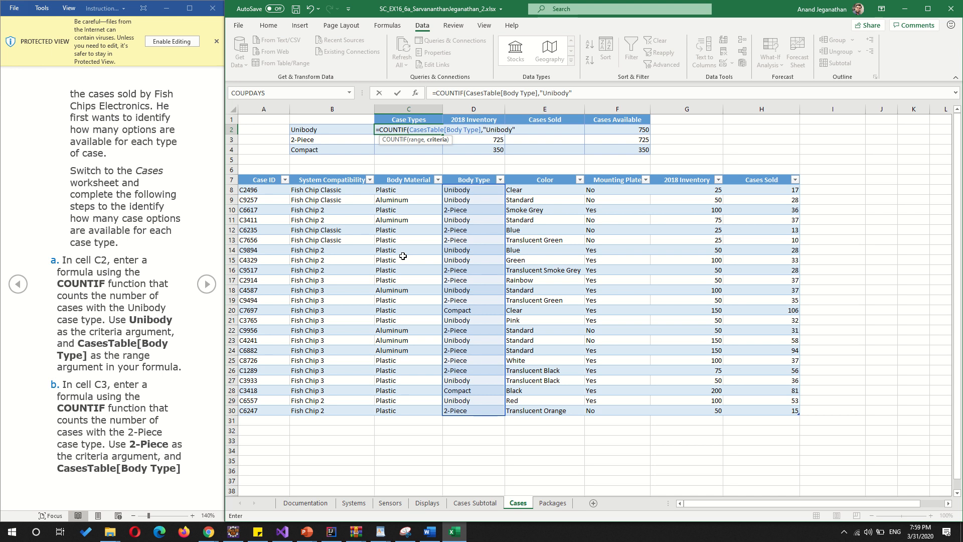
pyautogui.write(')')
pyautogui.press('Return')
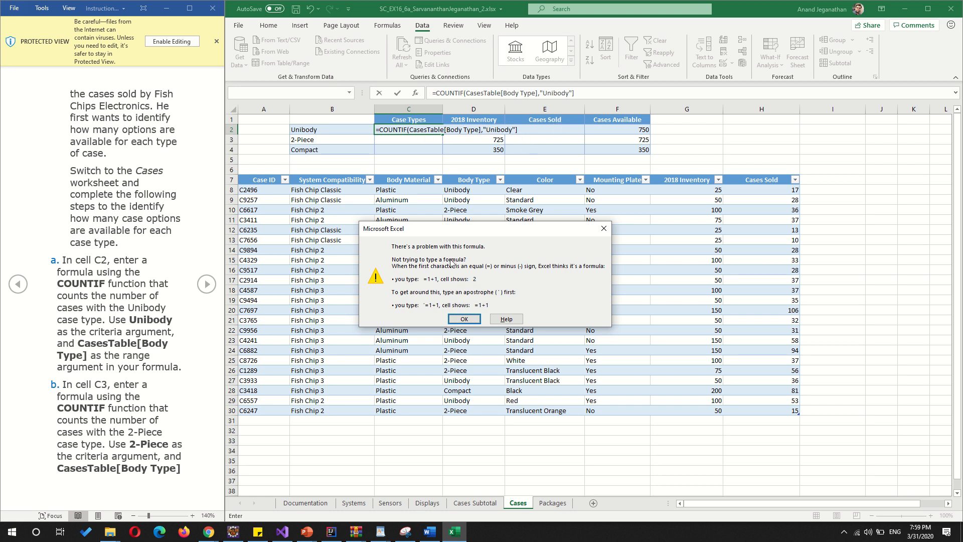
pyautogui.click(464, 319)
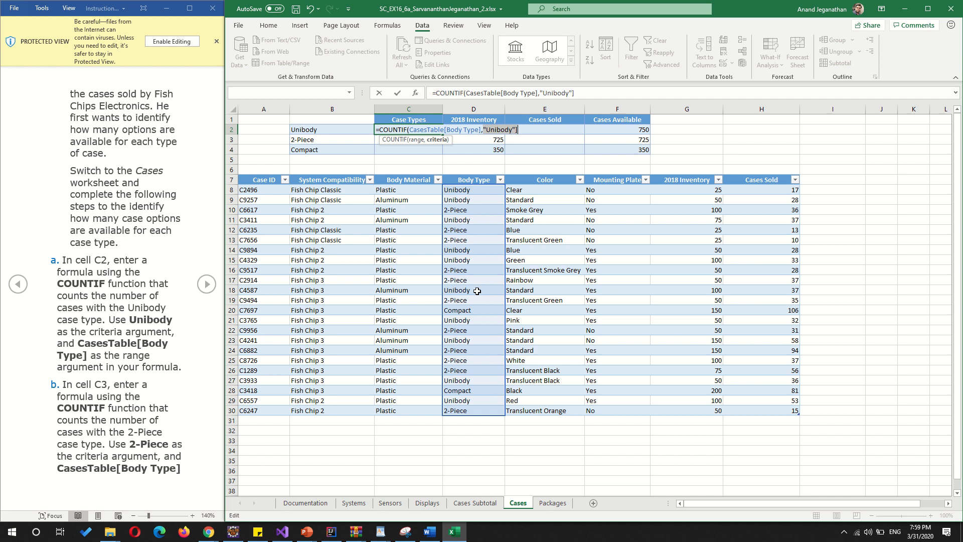
pyautogui.click(523, 128)
pyautogui.write(')')
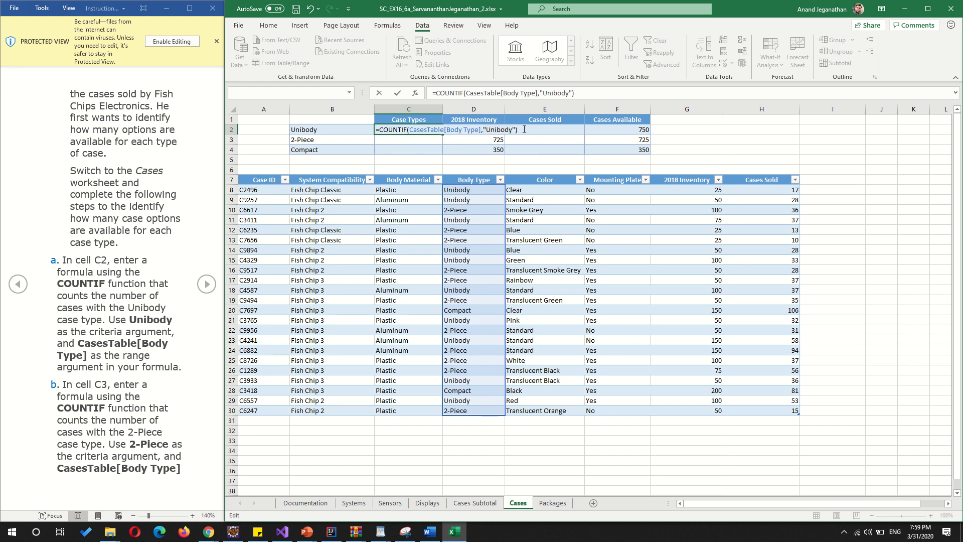
pyautogui.press('Return')
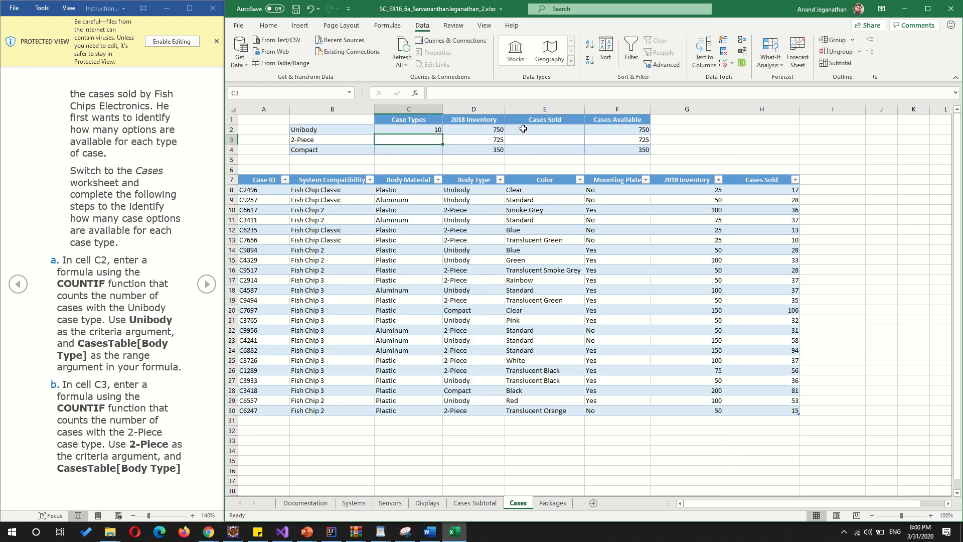
pyautogui.doubleClick(422, 129)
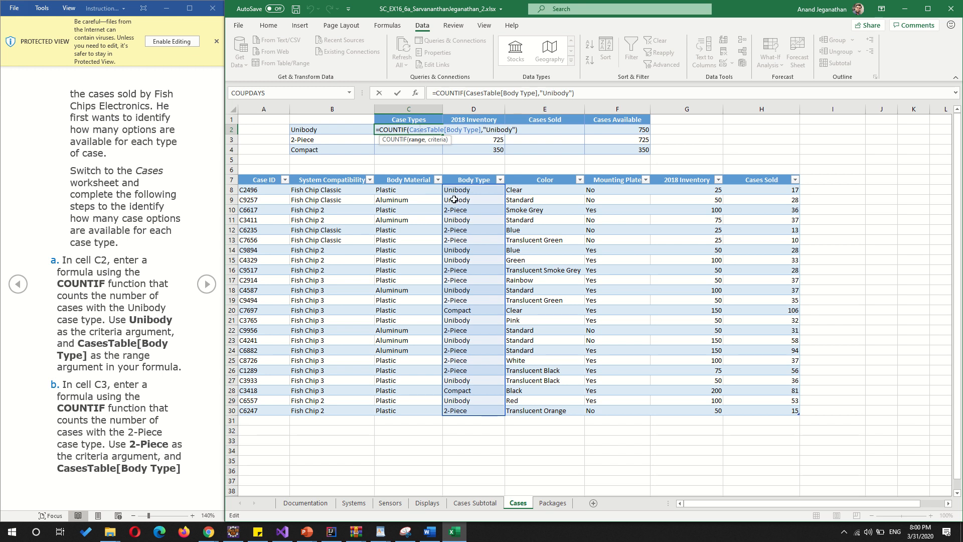
pyautogui.press('Return')
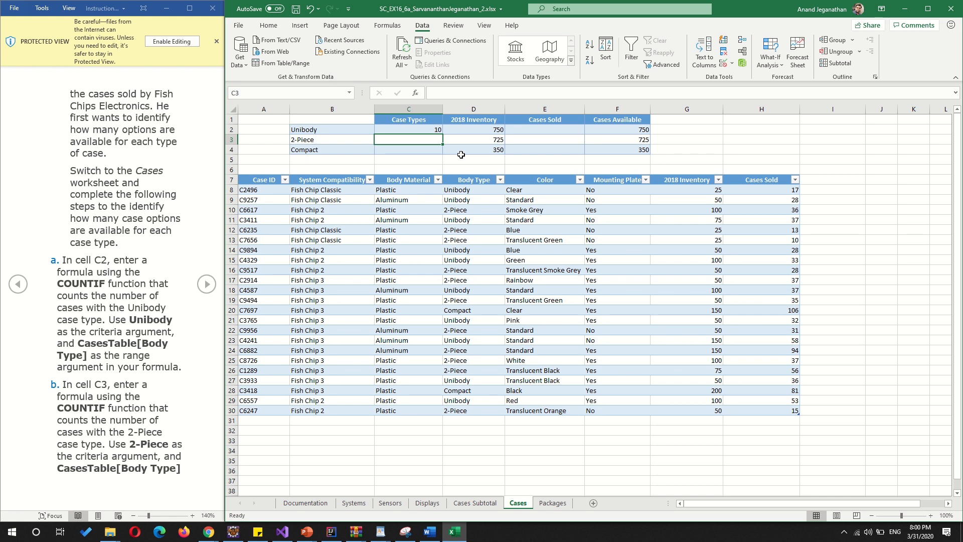
# - Enter a COUNTIF formula in cell C3 with CasesTable[Body Type] as the range and "2-Piece" as the criteria
pyautogui.write('=')
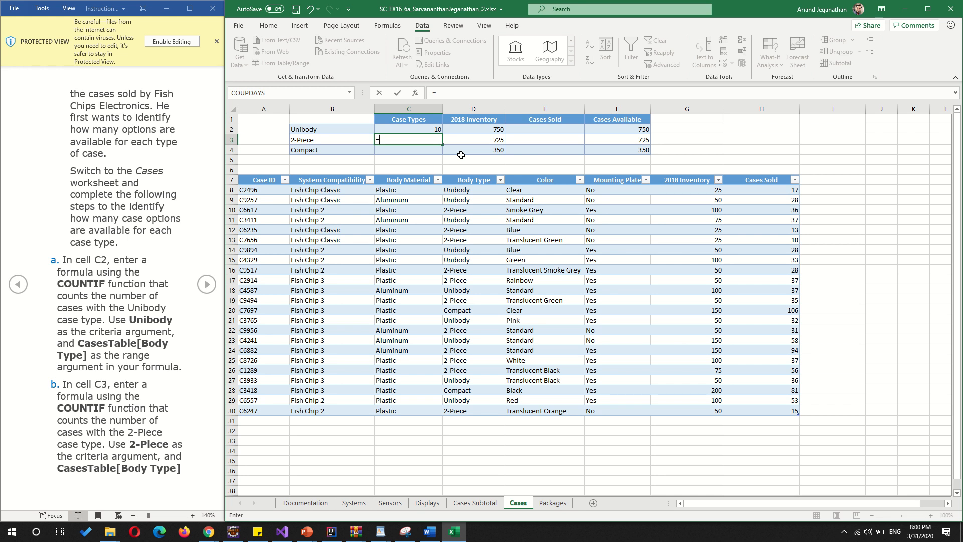
pyautogui.write('CO')
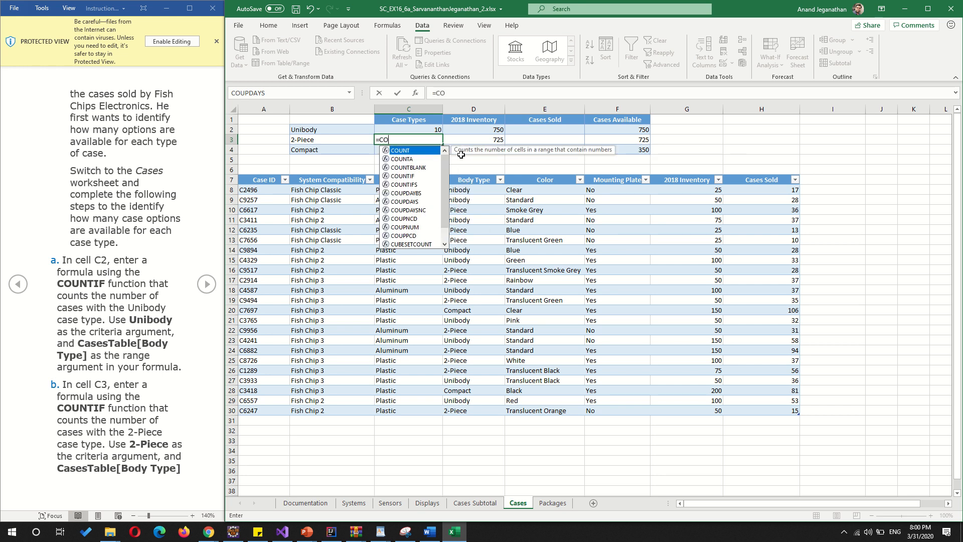
pyautogui.write('UNTIF')
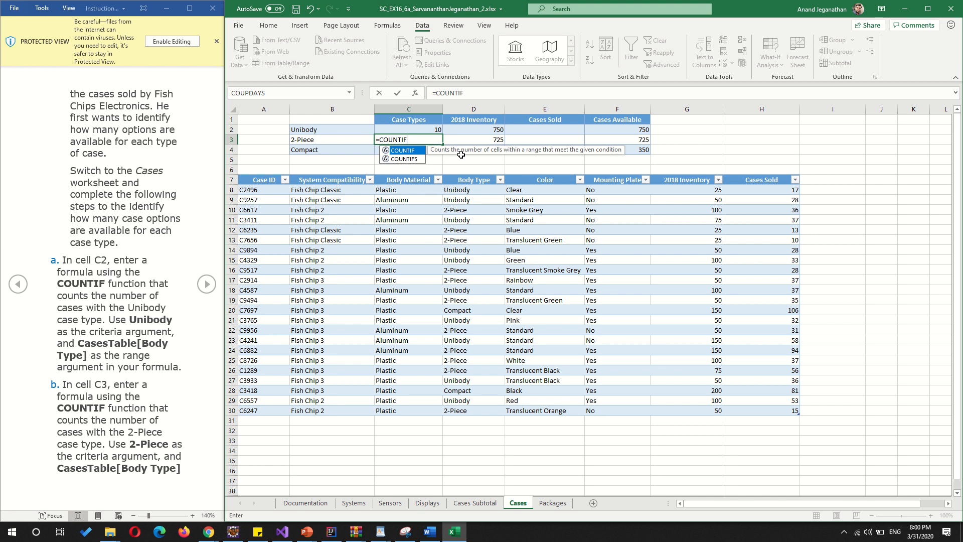
pyautogui.write('(C')
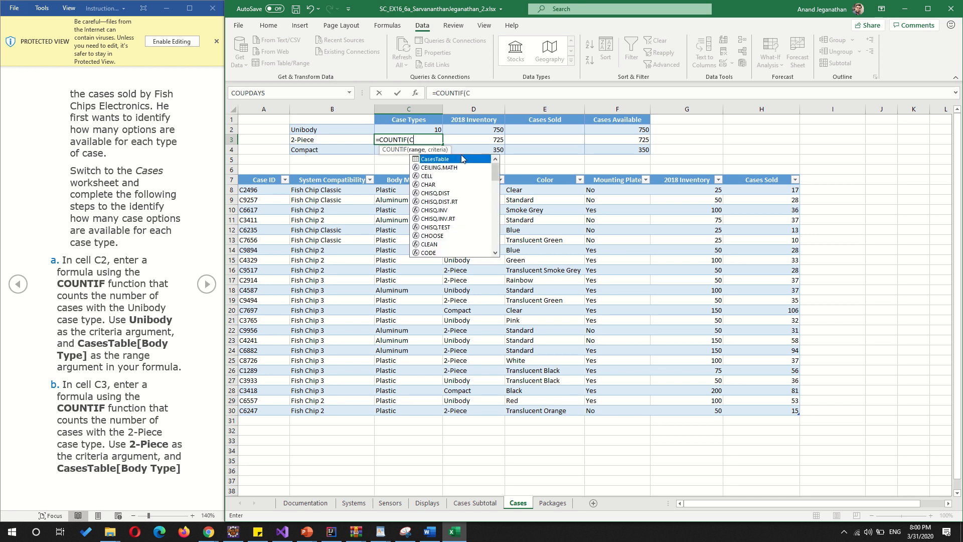
pyautogui.doubleClick(462, 159)
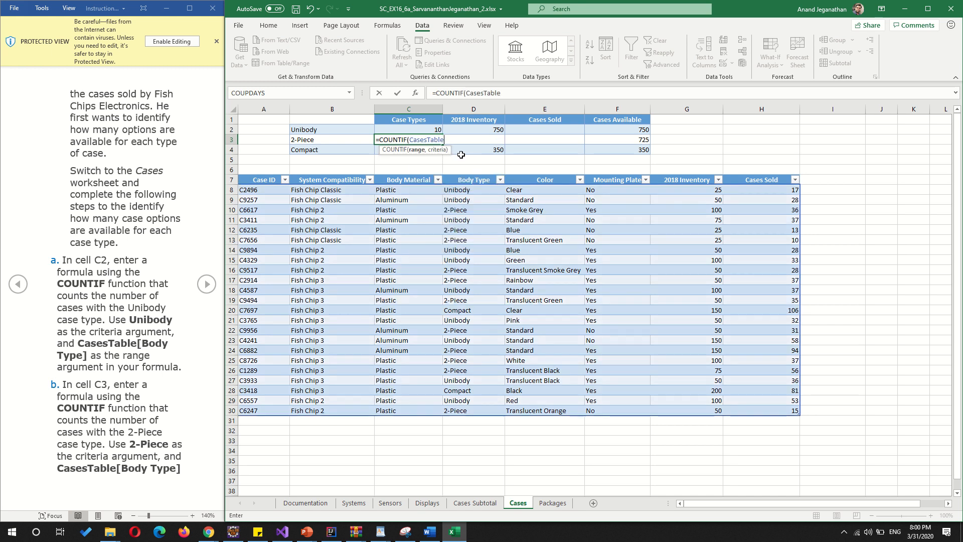
pyautogui.write('[')
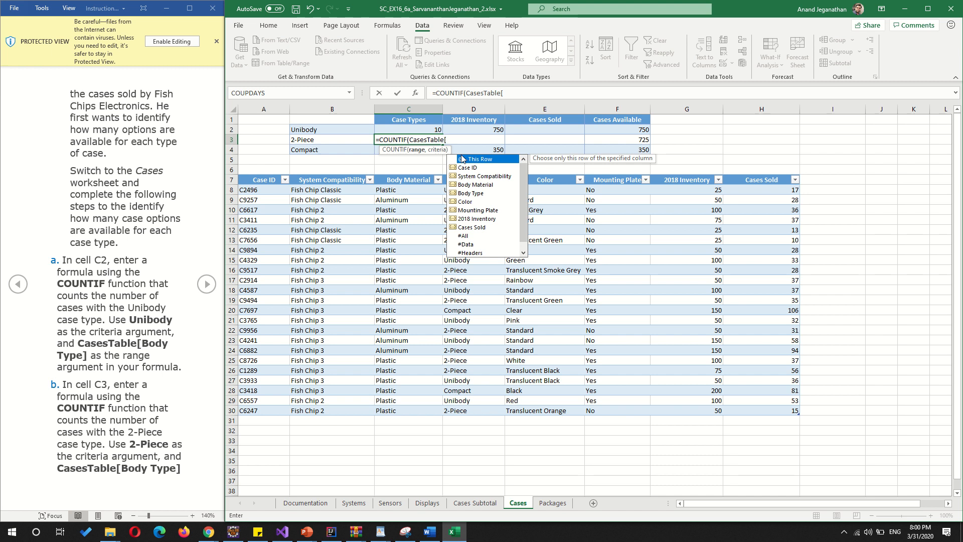
pyautogui.doubleClick(475, 195)
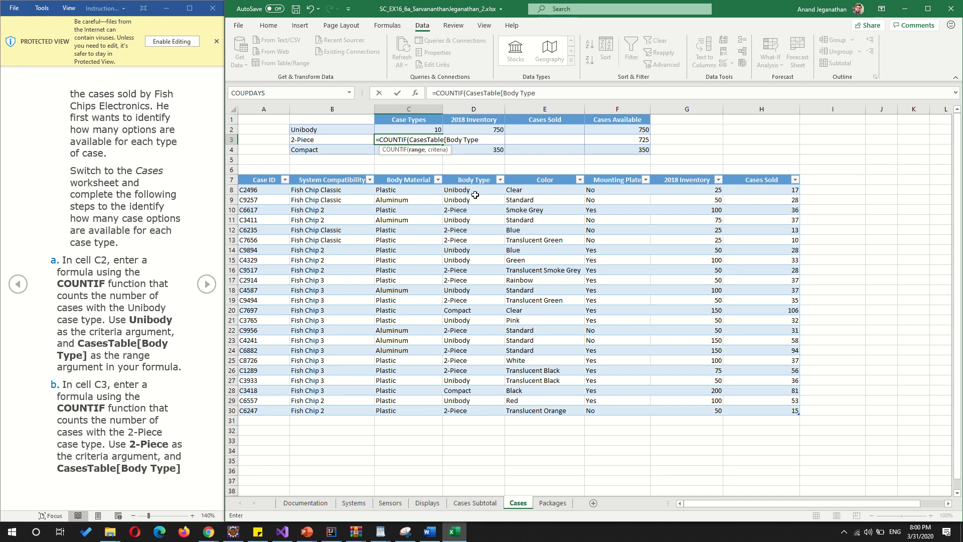
pyautogui.write('],')
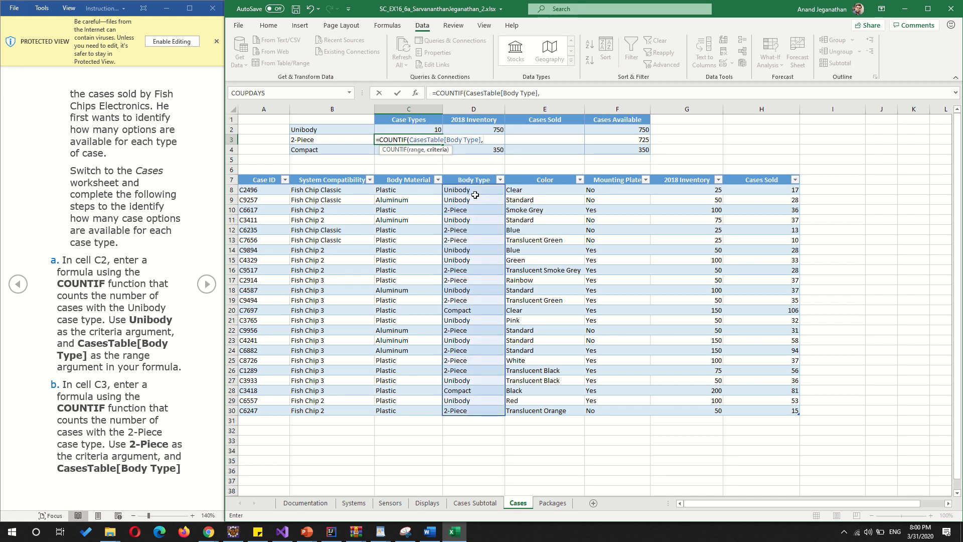
pyautogui.write('"2-Piece")')
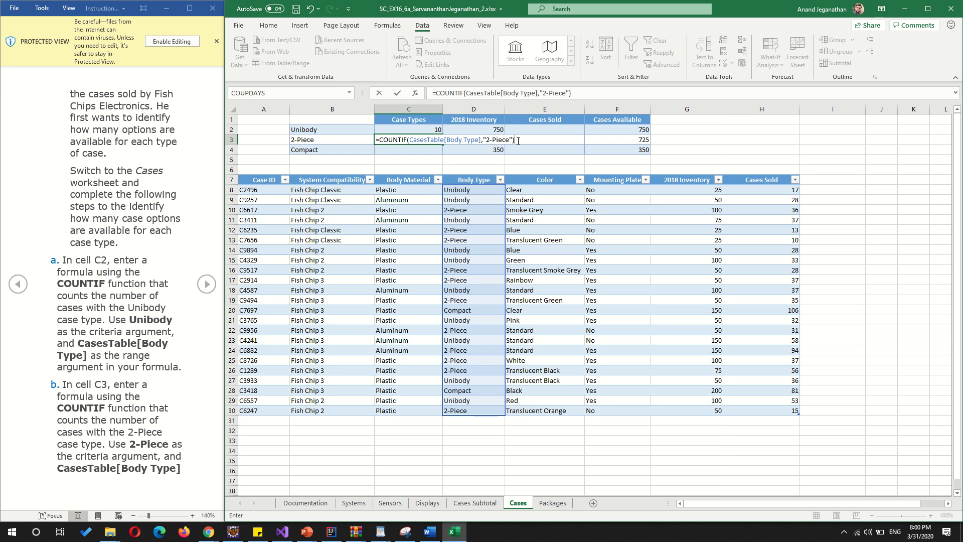
pyautogui.press('Return')
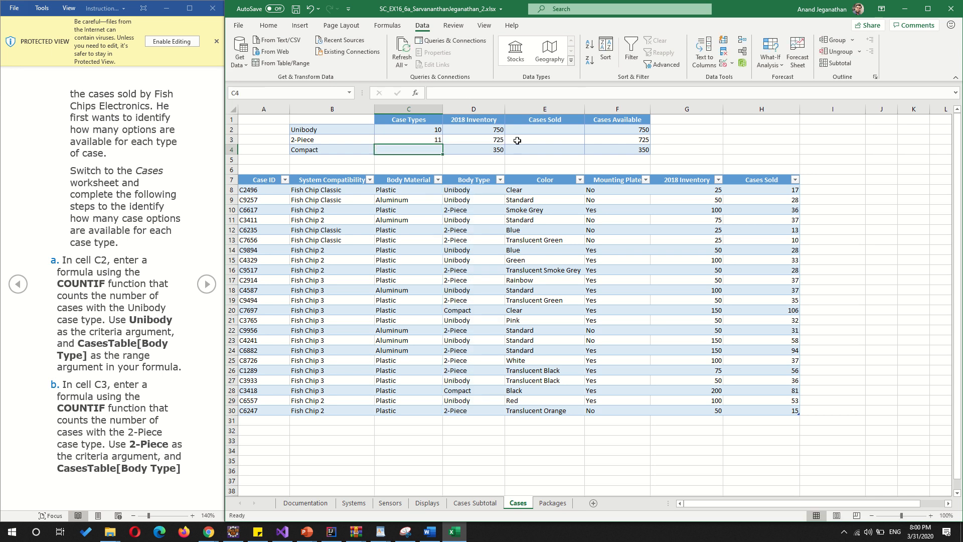
# - Page the instructions forward to step 10c and enter a COUNTIF formula in cell C4 with CasesTable[Body Type] as range and "Compact" as criteria
pyautogui.click(207, 284)
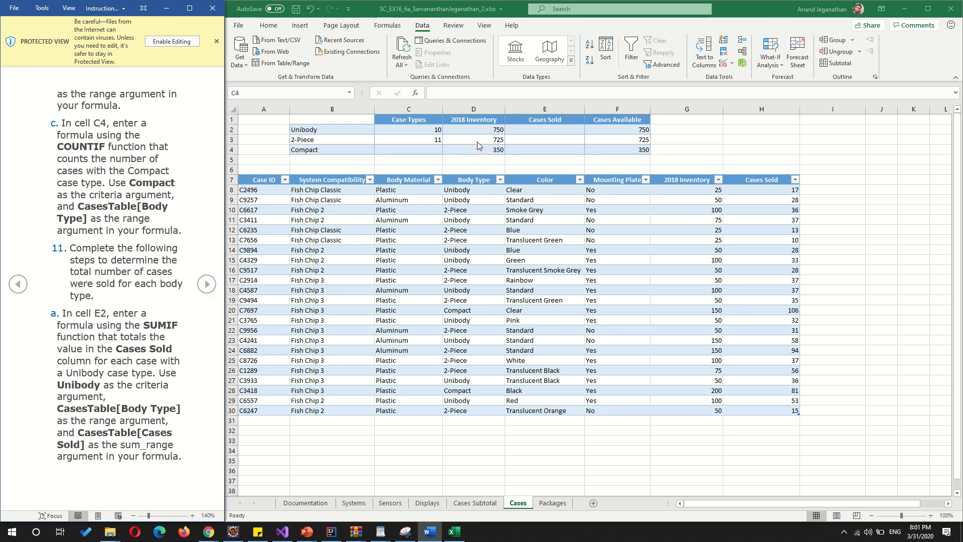
pyautogui.click(431, 150)
pyautogui.write('=CO')
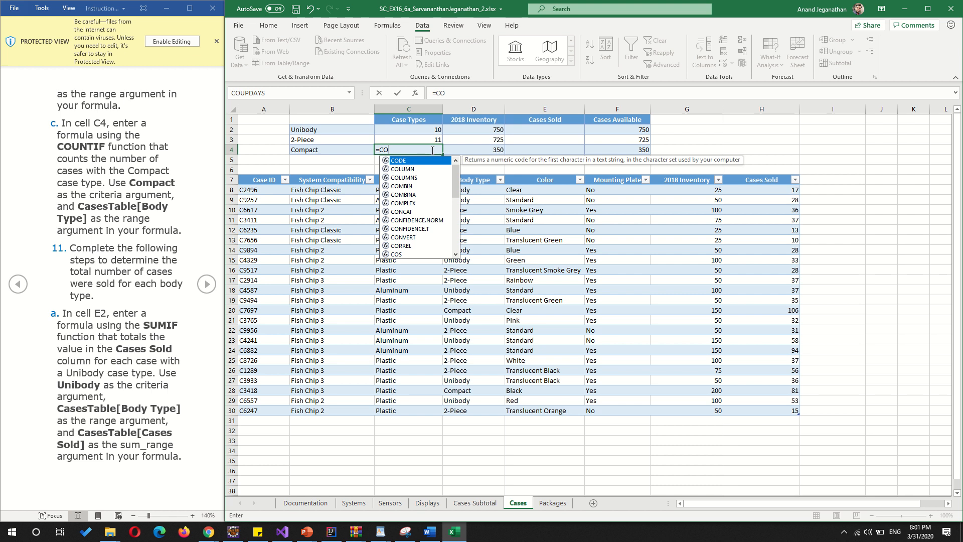
pyautogui.write('UNTIF')
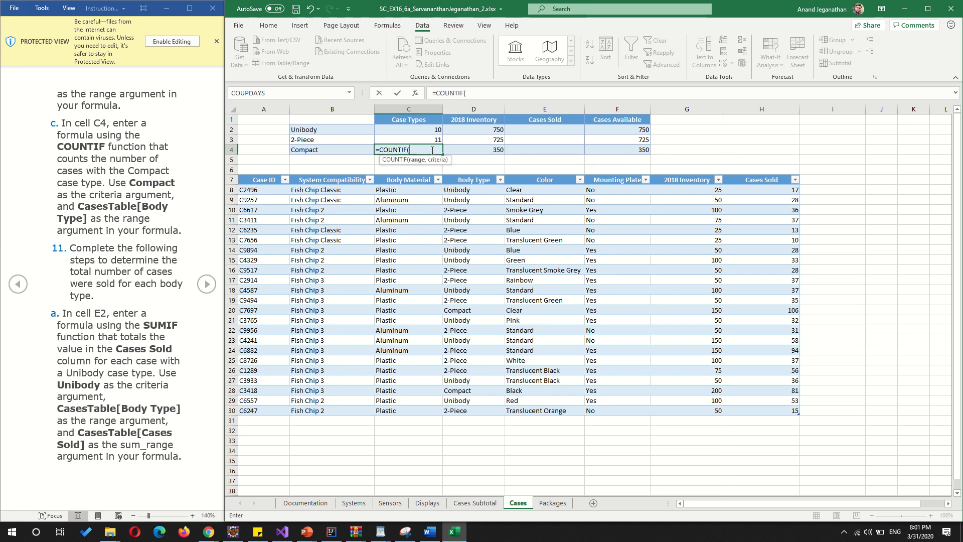
pyautogui.write('(ca')
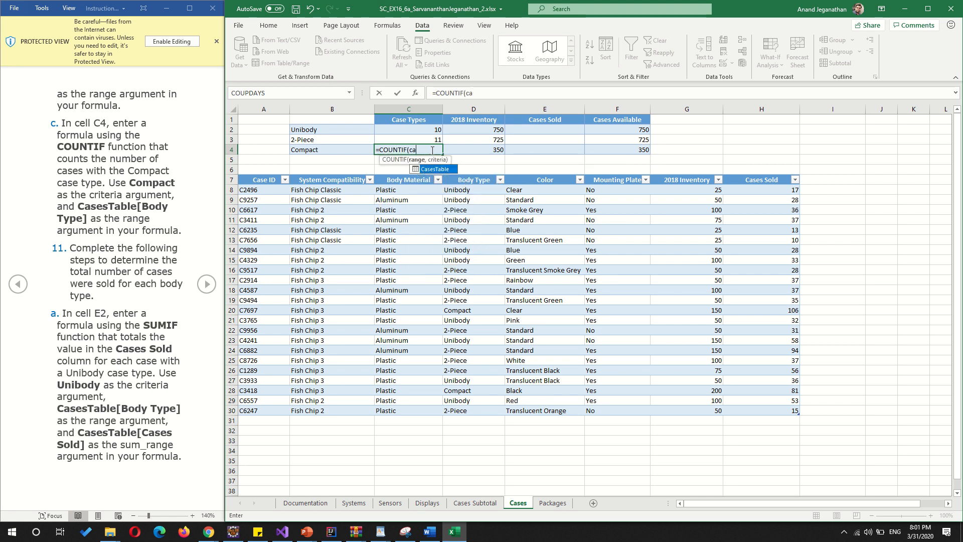
pyautogui.press('Tab')
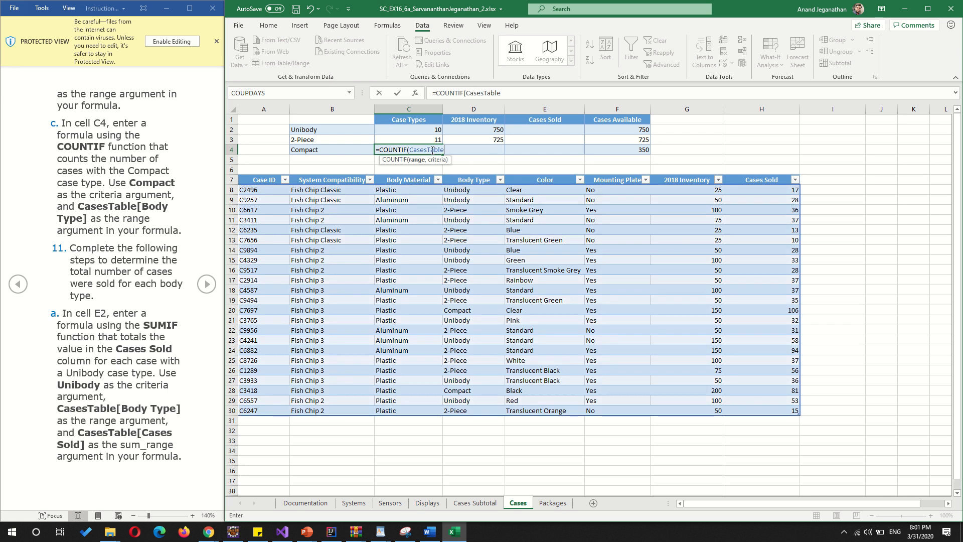
pyautogui.write('[')
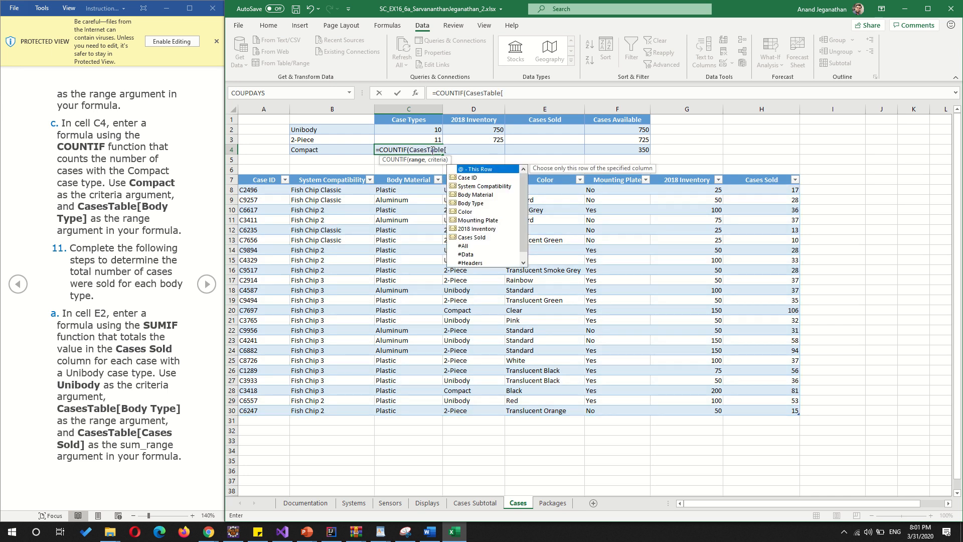
pyautogui.press('Down')
pyautogui.press('Down')
pyautogui.press('Down')
pyautogui.press('Down')
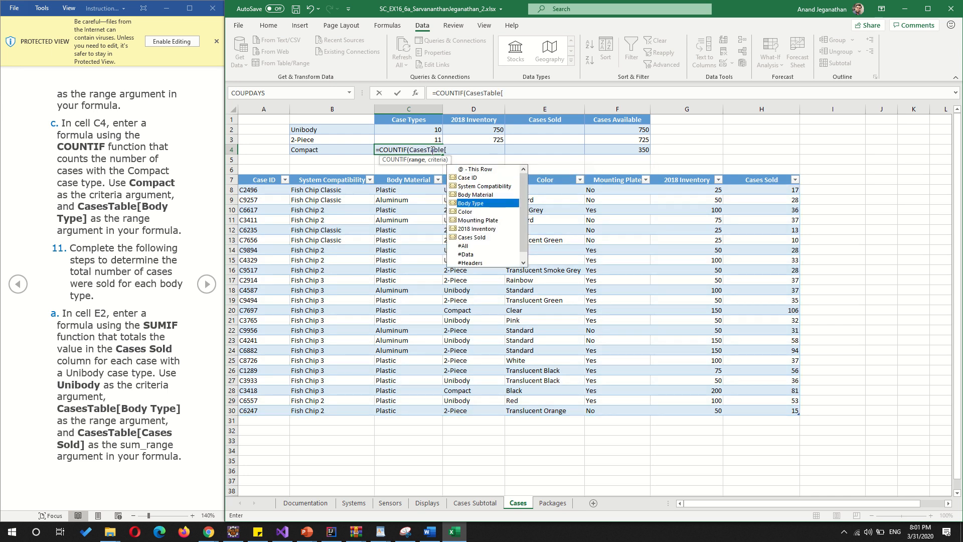
pyautogui.press('Tab')
pyautogui.write('],')
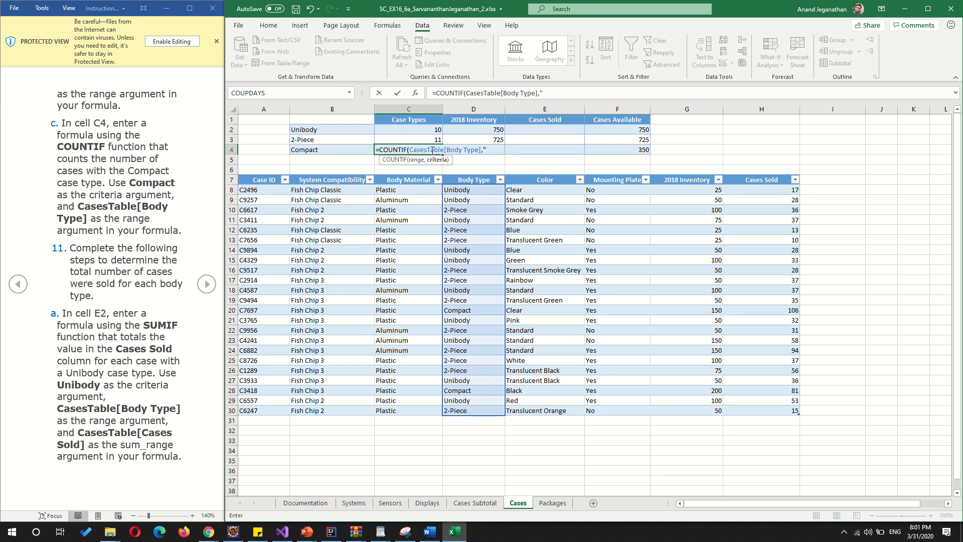
pyautogui.write('"Compact"')
pyautogui.press('Return')
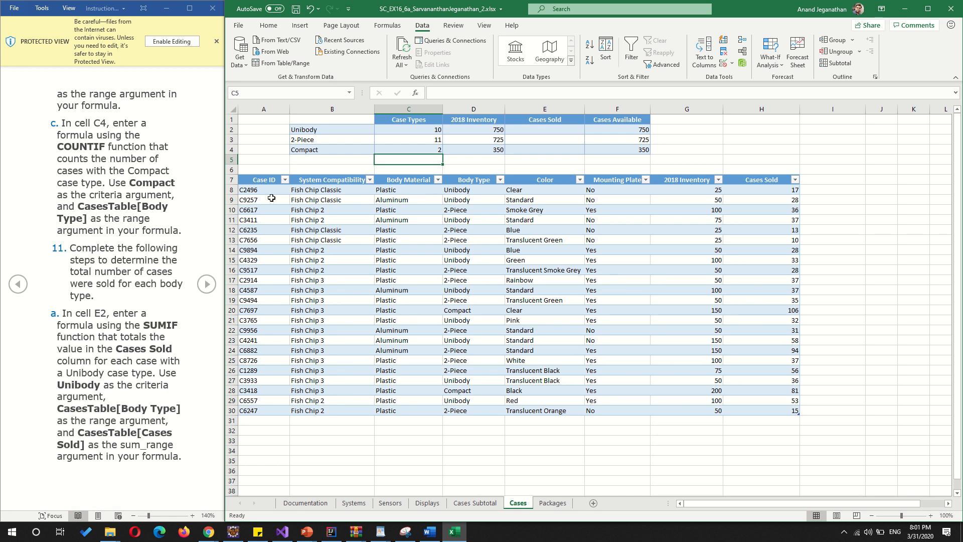
# - Begin a SUMIF formula in cell E2 with CasesTable[Body Type] as the range and "Unibody" as the criteria
pyautogui.click(556, 129)
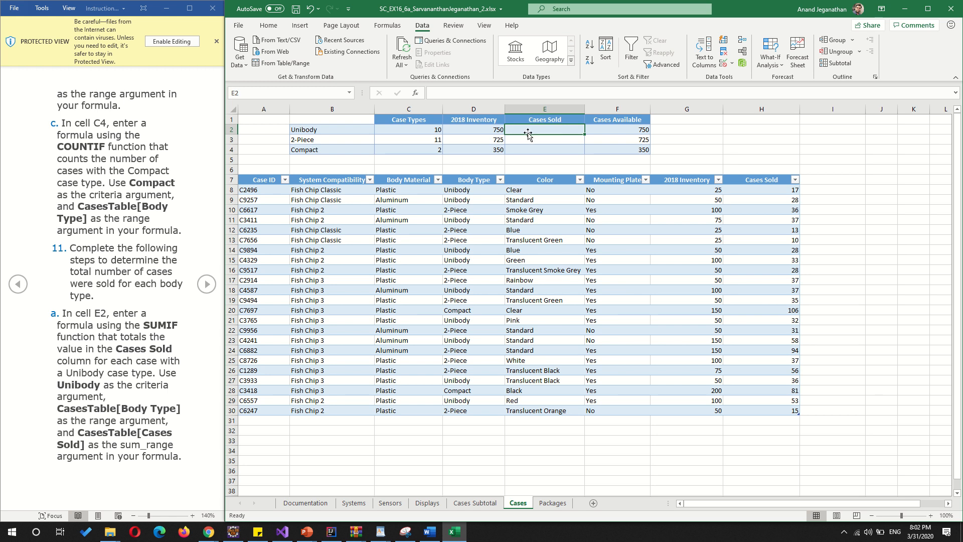
pyautogui.write('=')
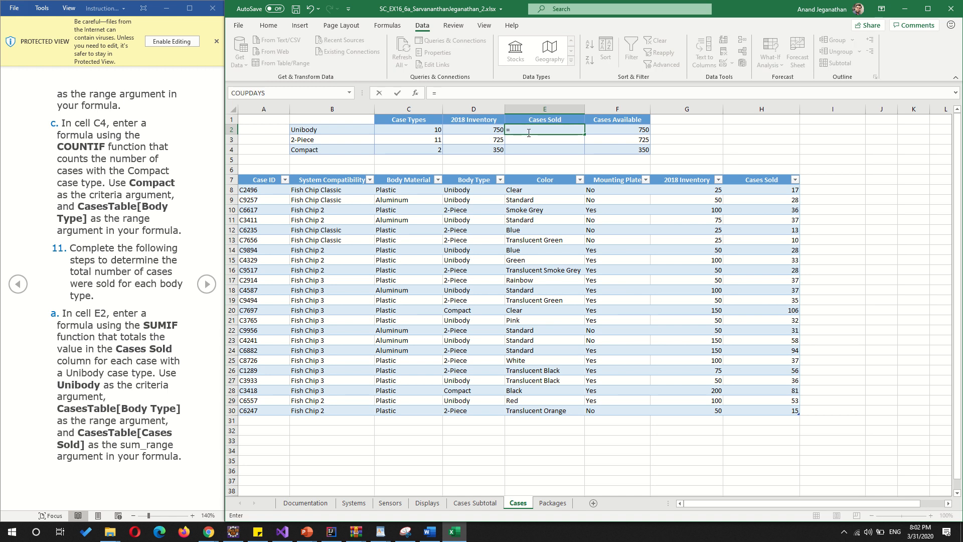
pyautogui.write('SUMIF')
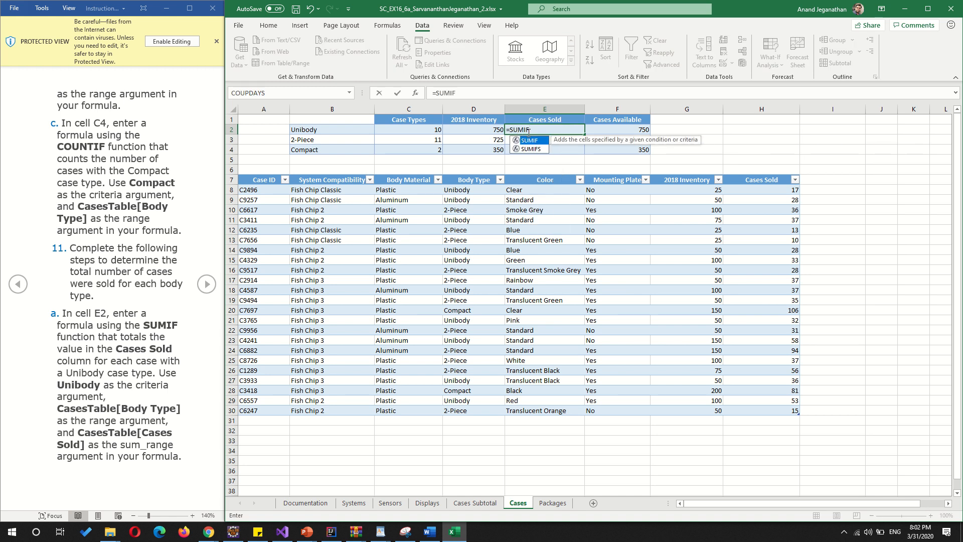
pyautogui.write('(')
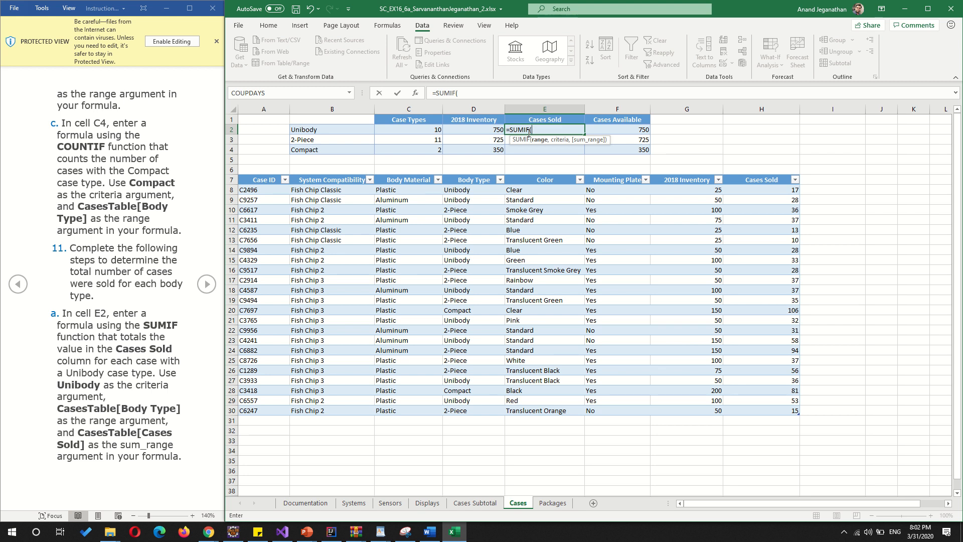
pyautogui.write('C')
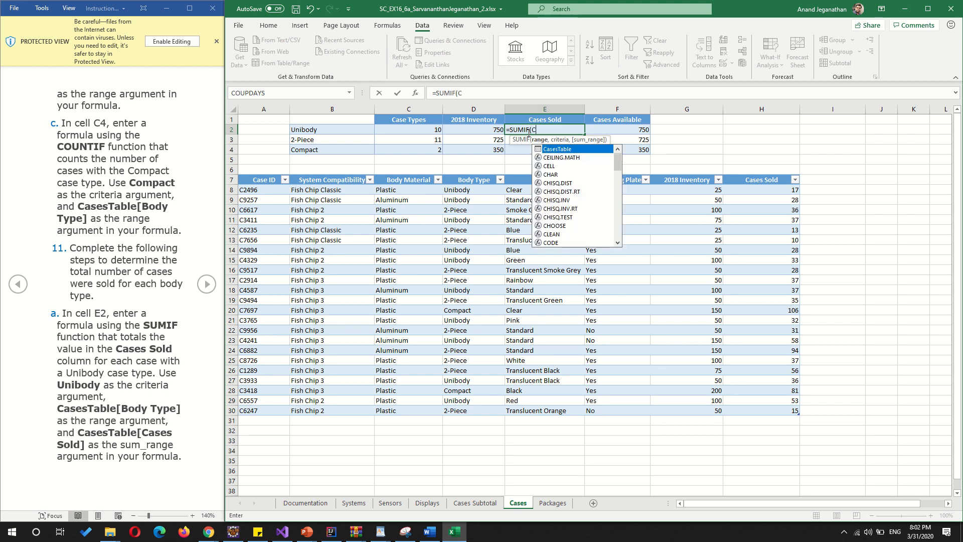
pyautogui.press('Tab')
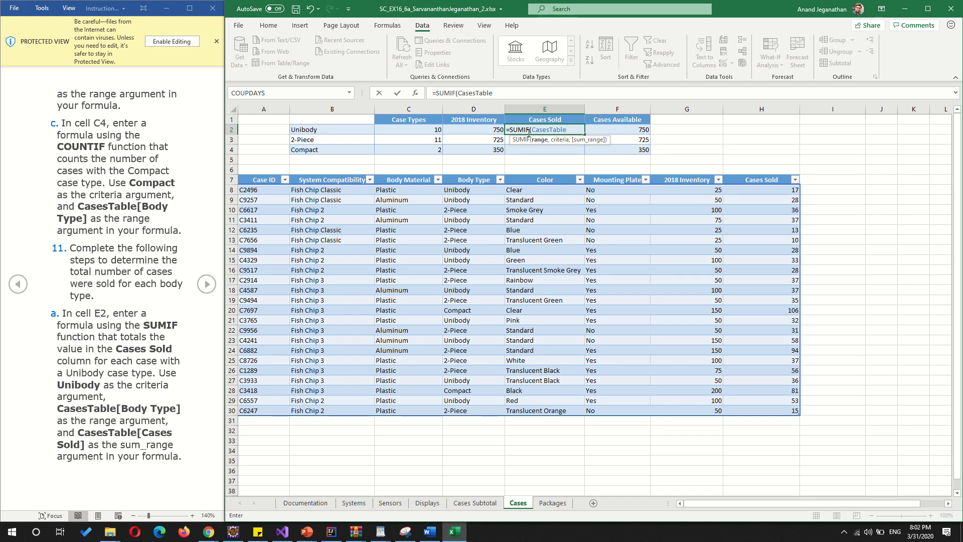
pyautogui.write('[B')
pyautogui.press('Down')
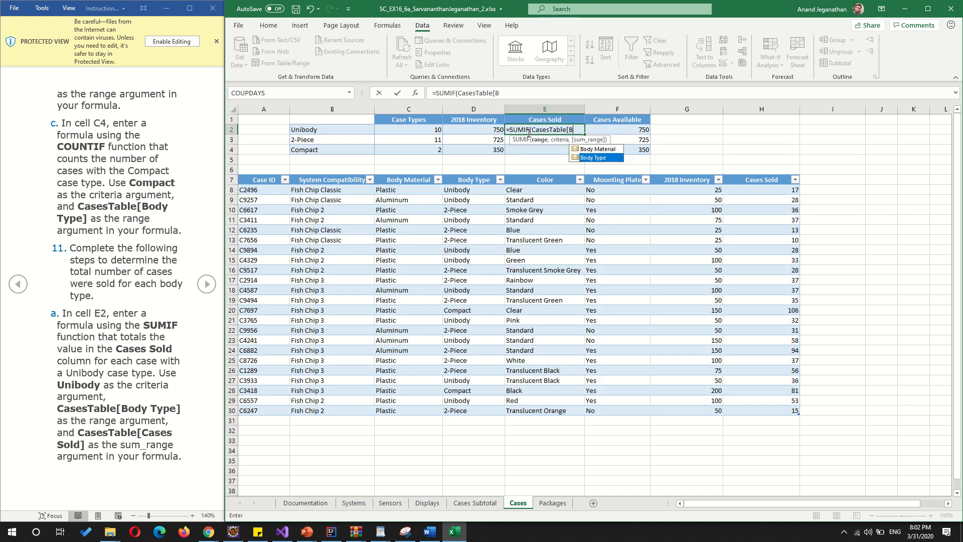
pyautogui.press('Tab')
pyautogui.write(']')
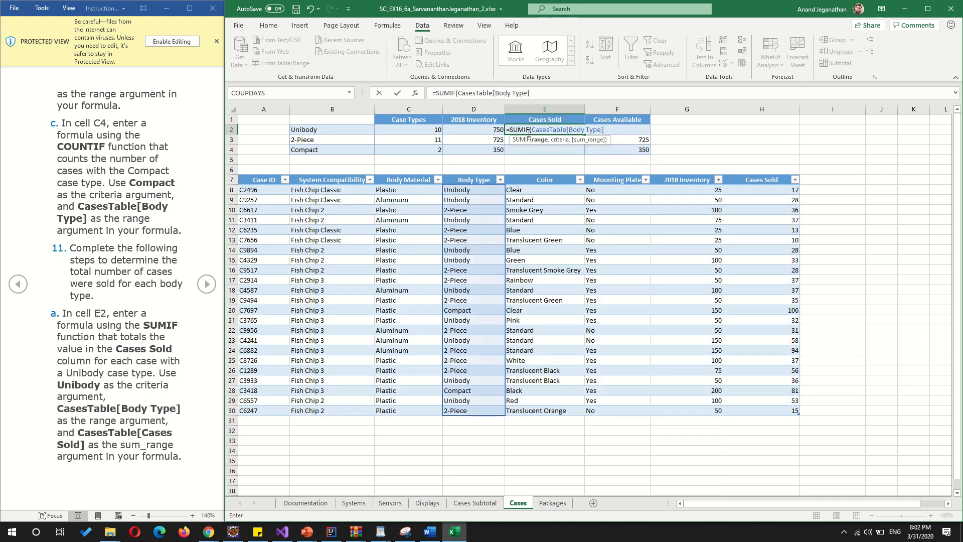
pyautogui.write(',"Unibody"')
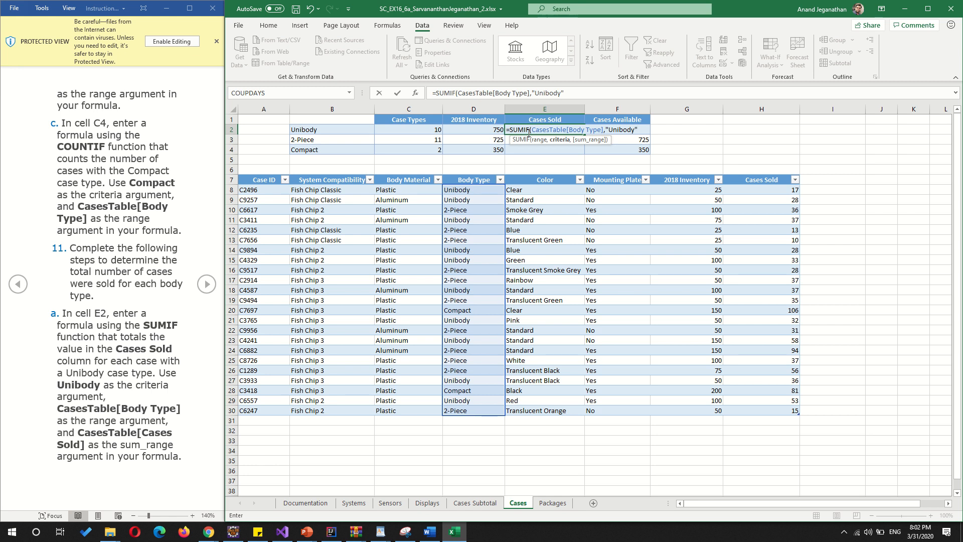
# - Complete the E2 SUMIF formula with CasesTable[Cases Sold] as the sum_range argument and enter it
pyautogui.write(',')
pyautogui.write('CasesTable')
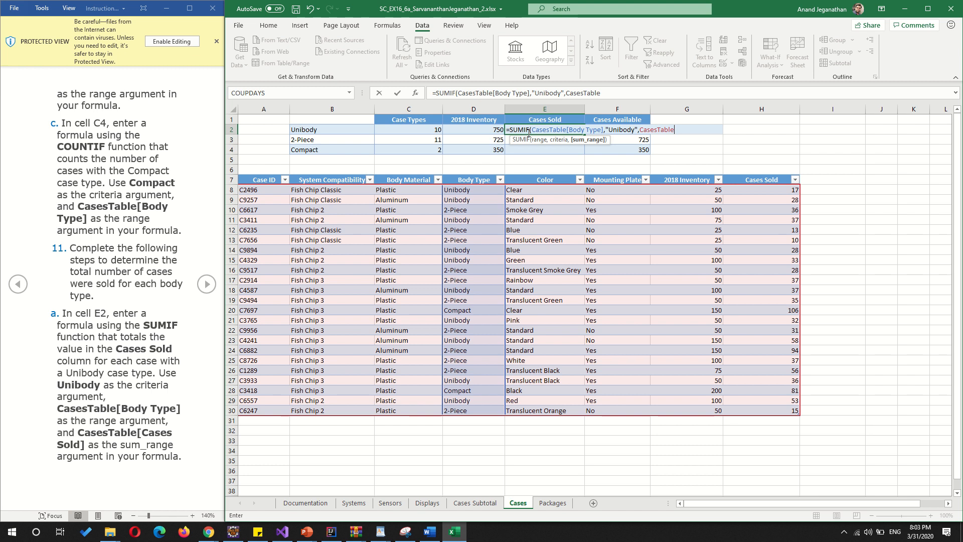
pyautogui.write('[')
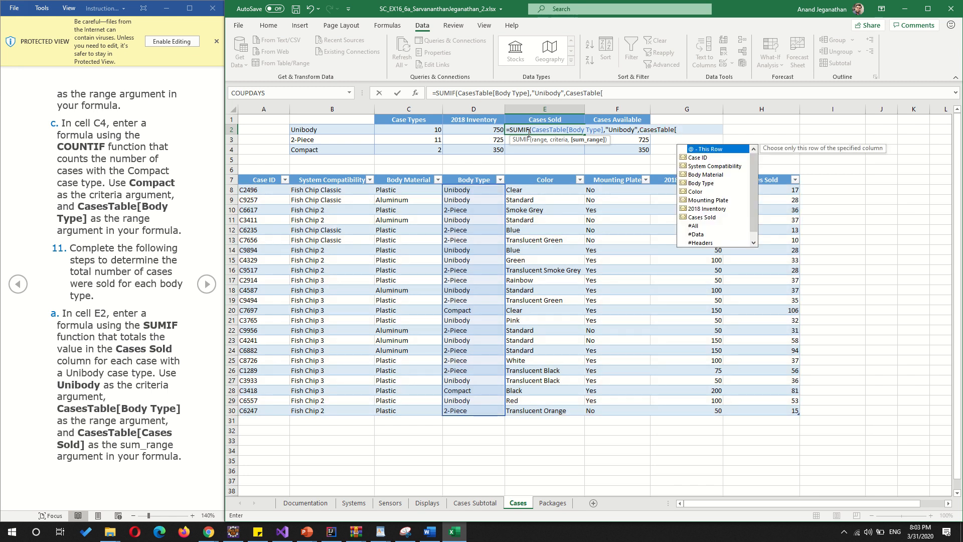
pyautogui.write('C')
pyautogui.press('Down')
pyautogui.press('Down')
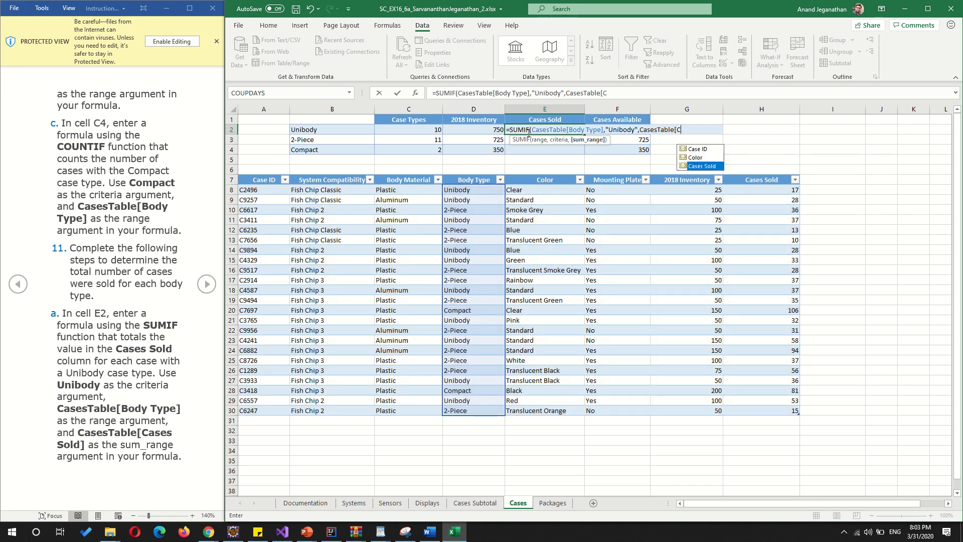
pyautogui.press('Tab')
pyautogui.write(']')
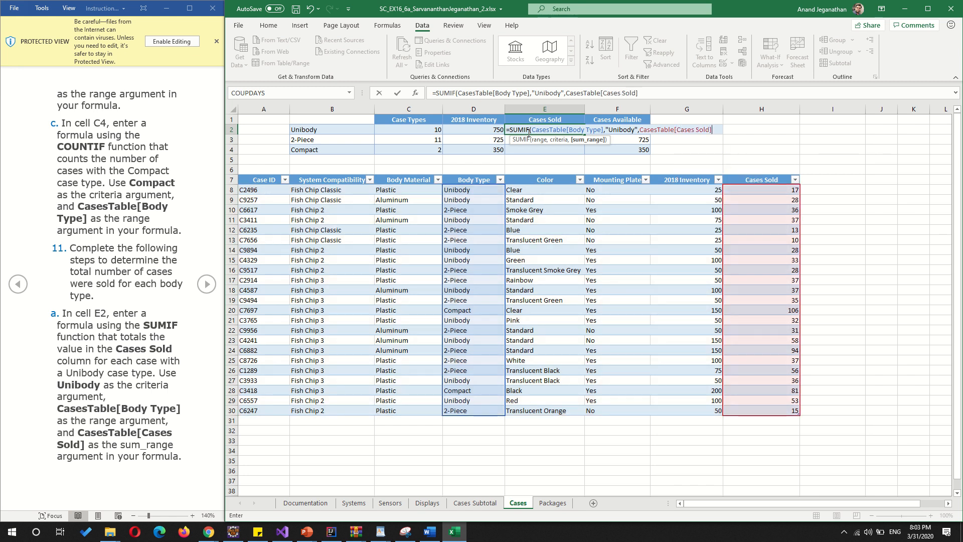
pyautogui.write(')')
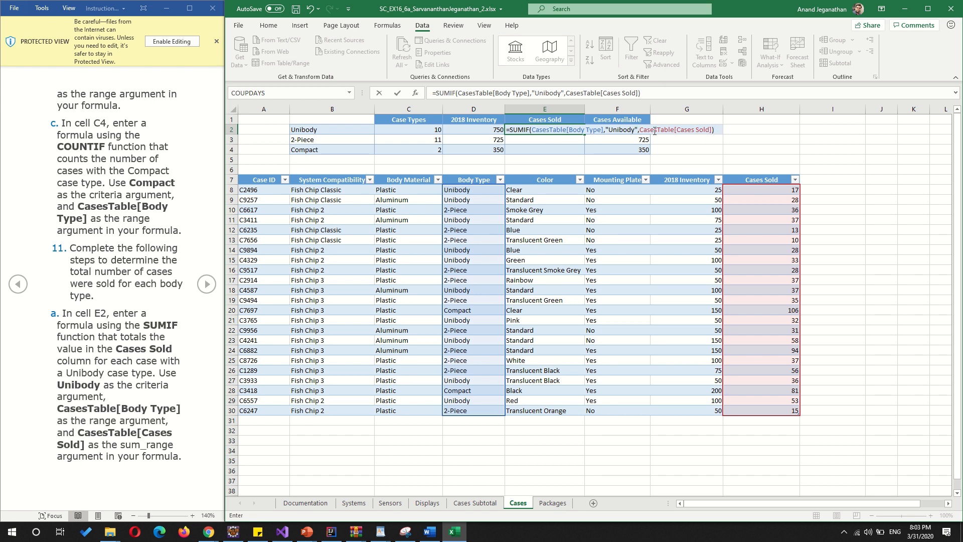
pyautogui.press('Return')
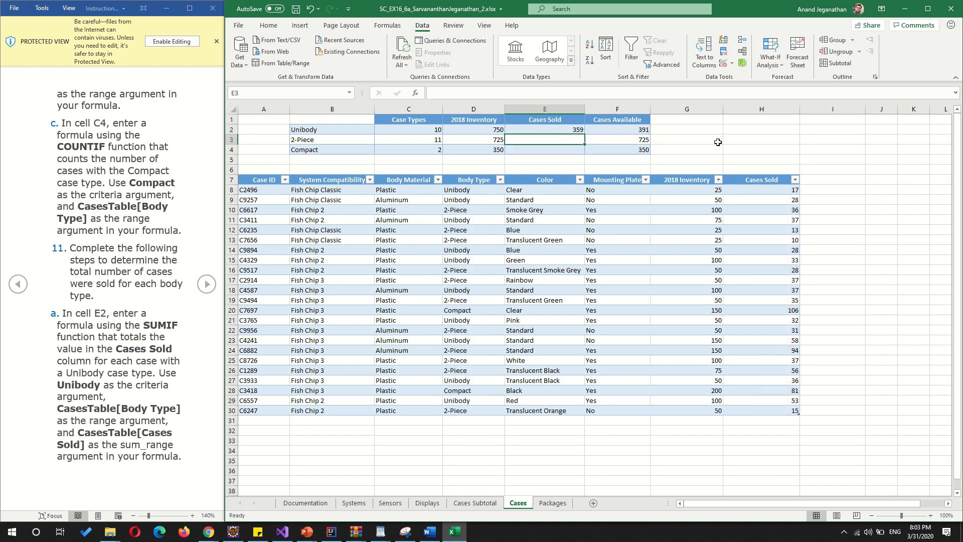
# - Begin a SUMIF formula in cell E3 with CasesTable[Body Type] as the range and "2-Piece" as the criteria
pyautogui.write('=')
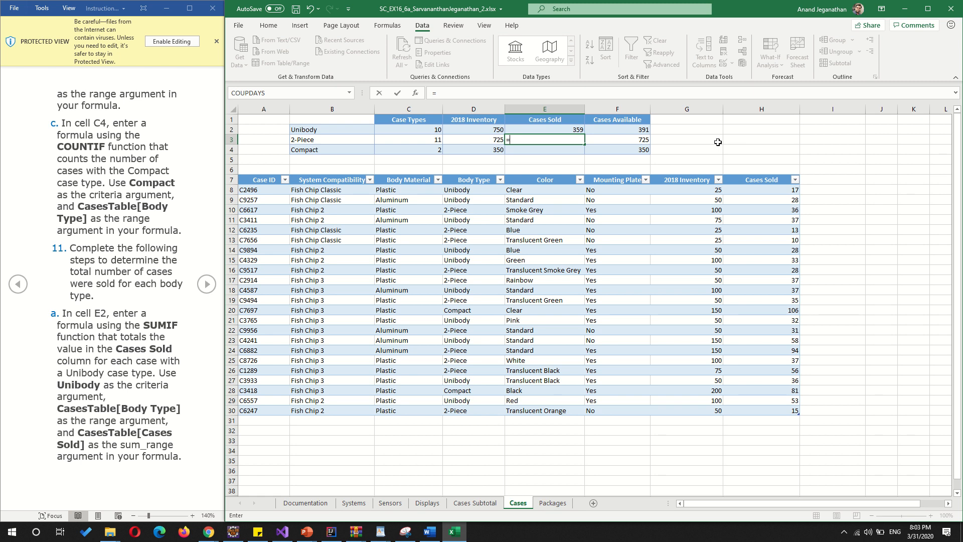
pyautogui.write('SUM')
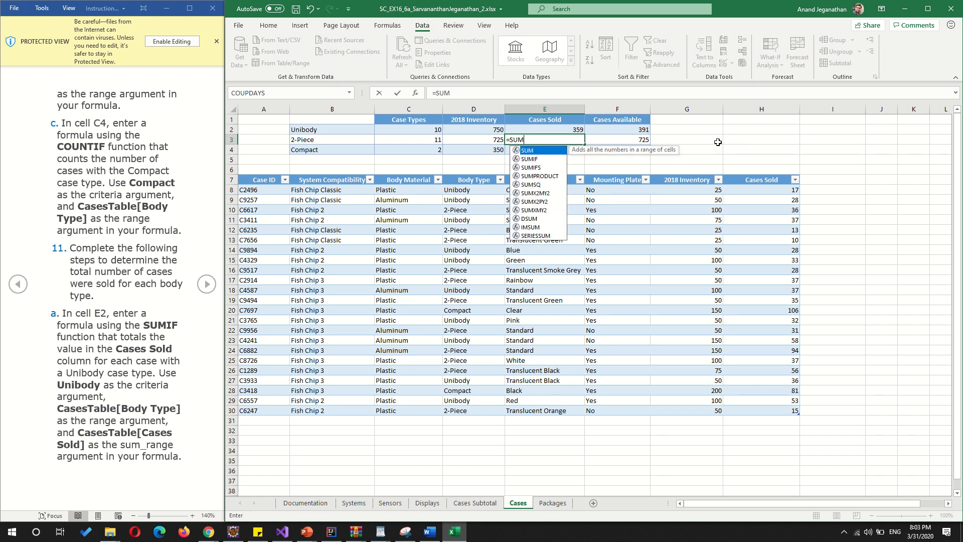
pyautogui.write('IF(')
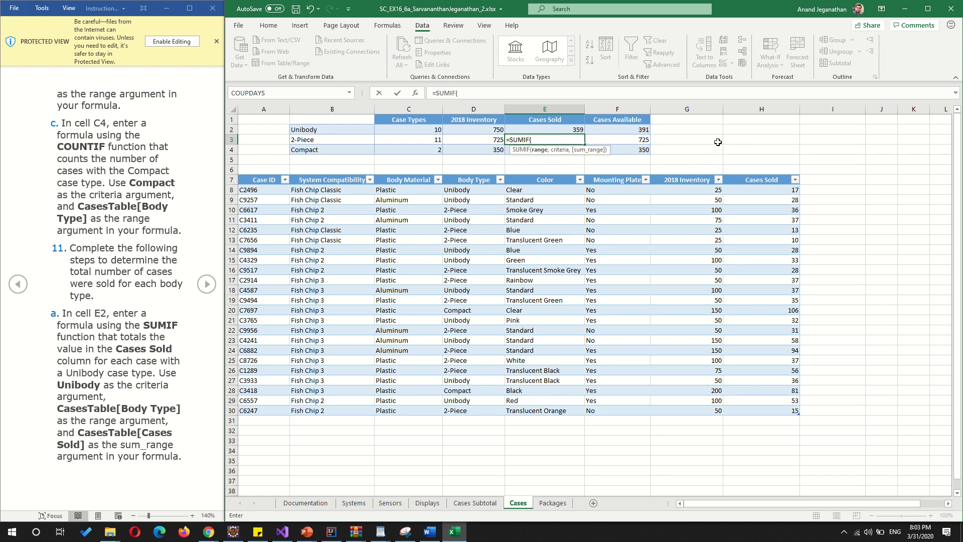
pyautogui.write('CasesTable')
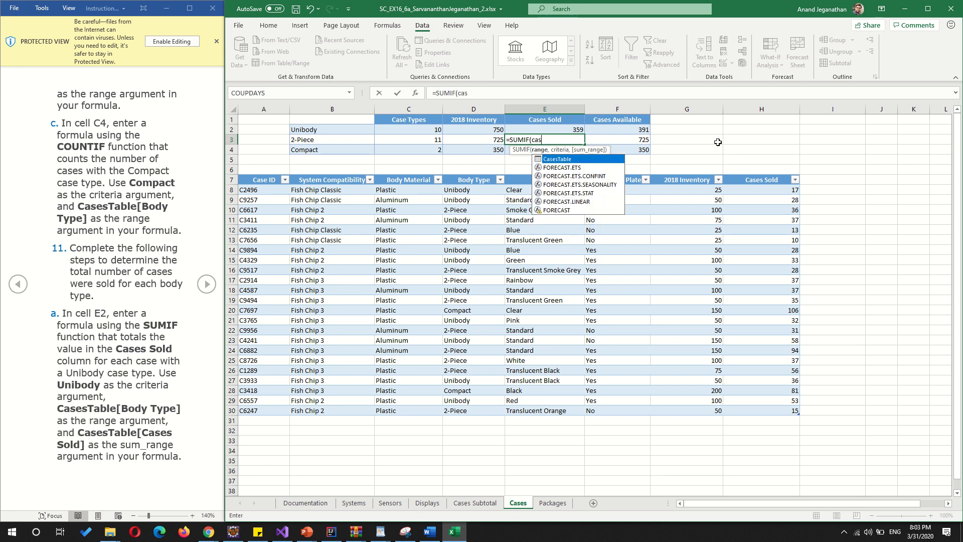
pyautogui.write('[')
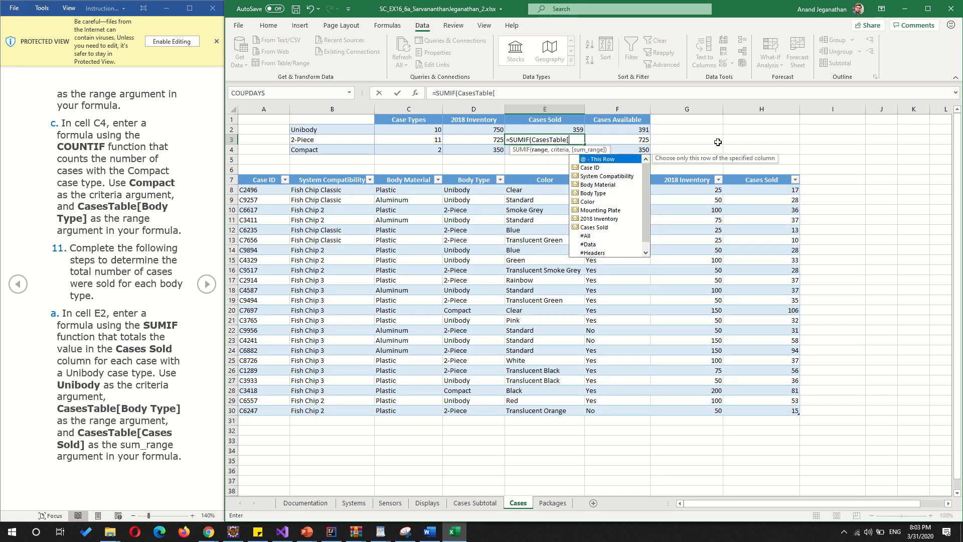
pyautogui.write('b')
pyautogui.press('Down')
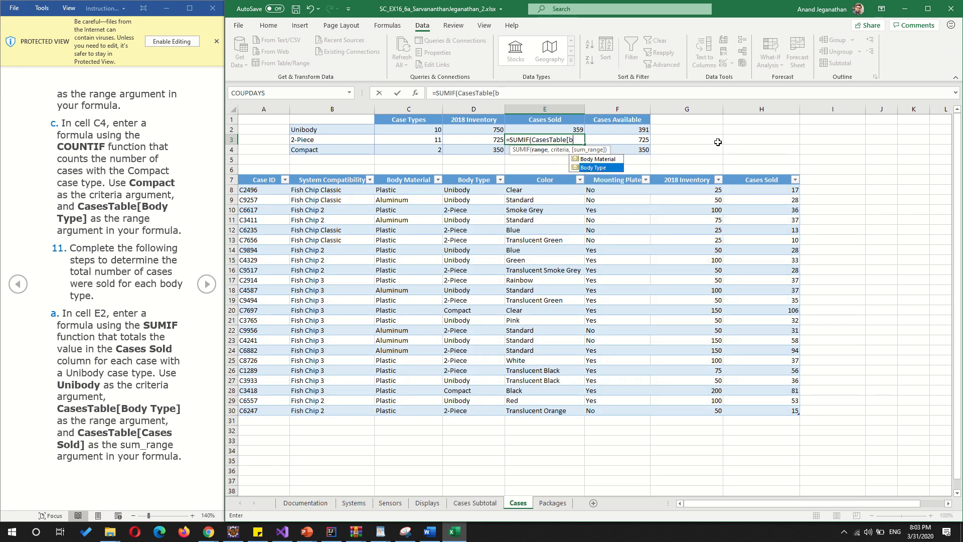
pyautogui.press('Tab')
pyautogui.write('[')
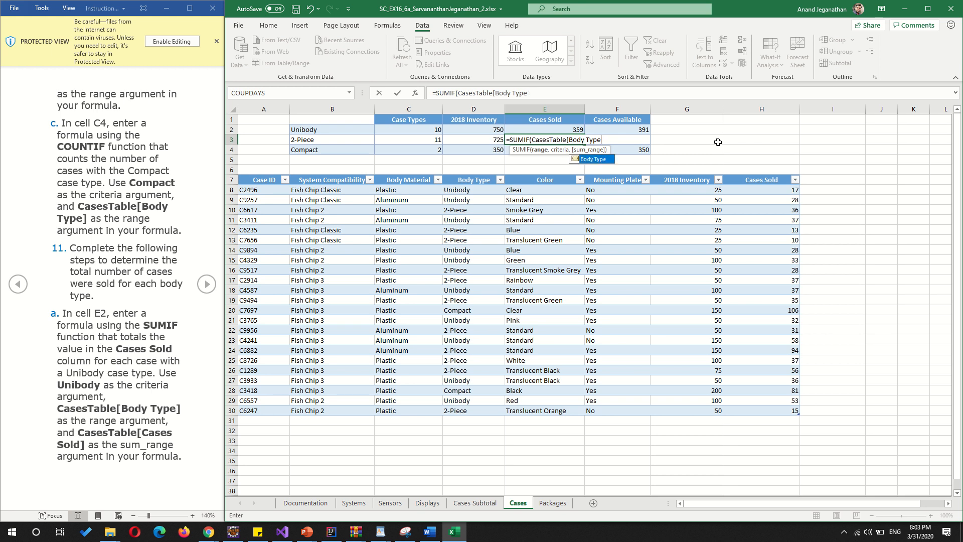
pyautogui.press('BackSpace')
pyautogui.write('],')
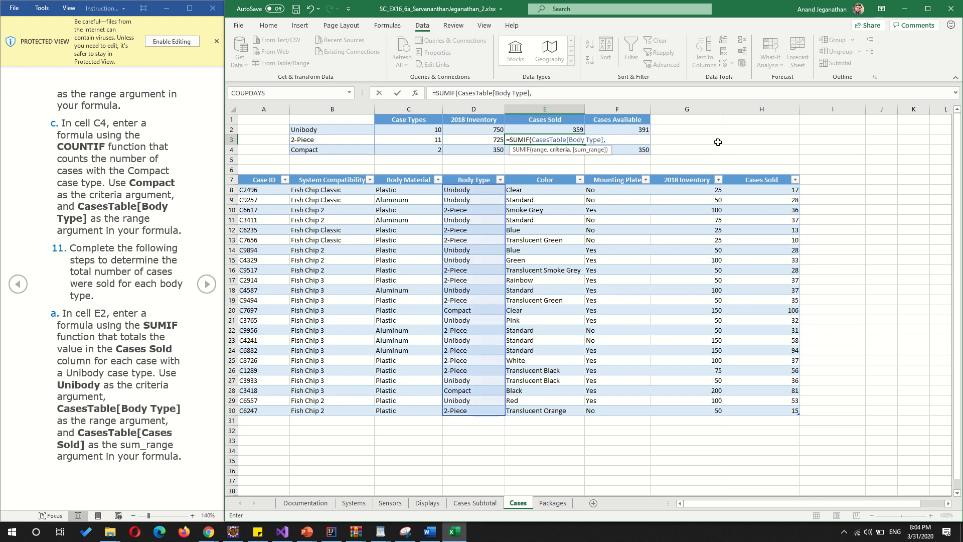
pyautogui.write('"2-Piece",ca')
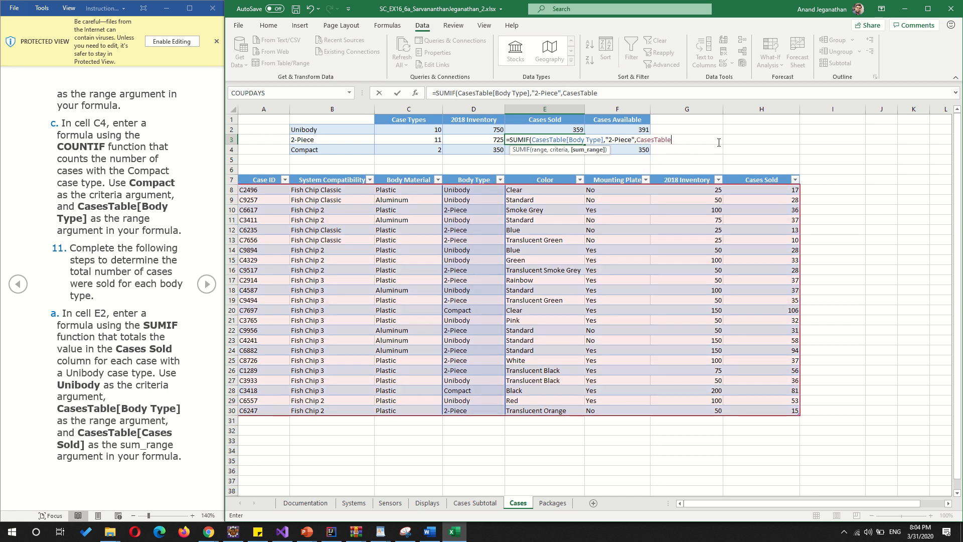
# - Complete the E3 SUMIF formula with CasesTable[Cases Sold] as the sum_range argument and enter it
pyautogui.press('Tab')
pyautogui.write('[')
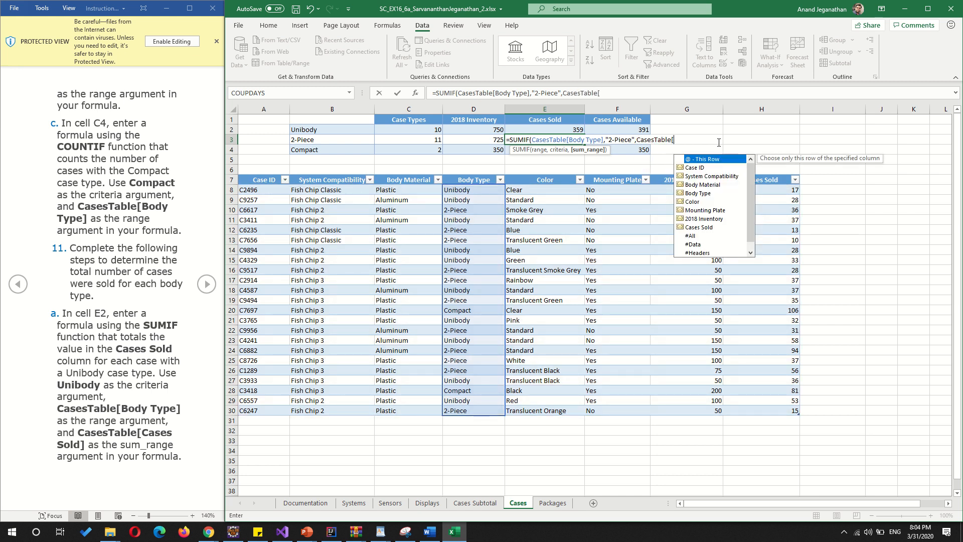
pyautogui.write('ca')
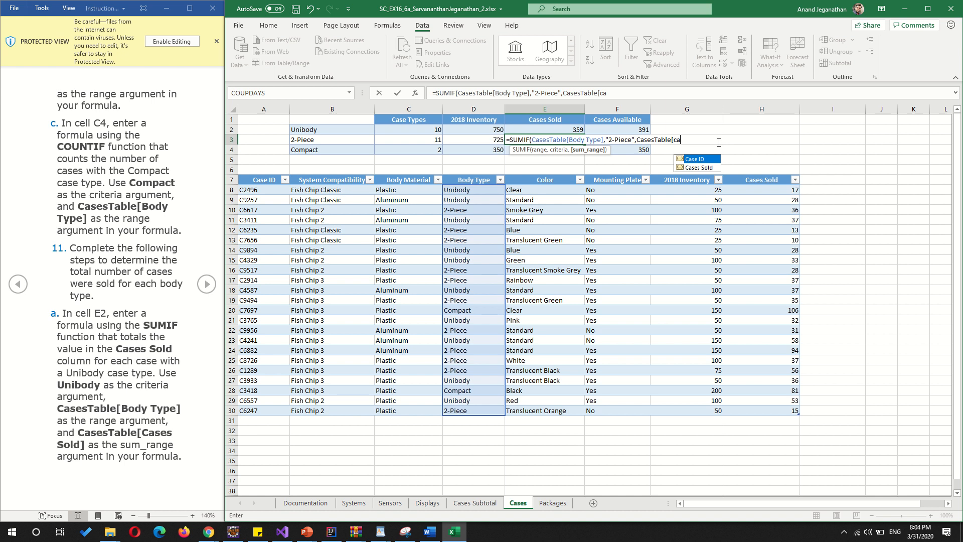
pyautogui.press('Return')
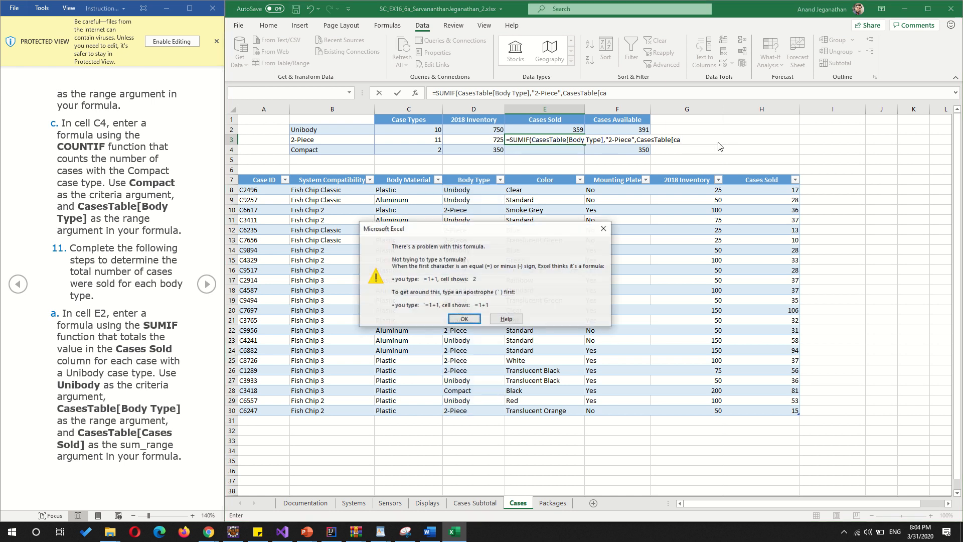
pyautogui.press('Return')
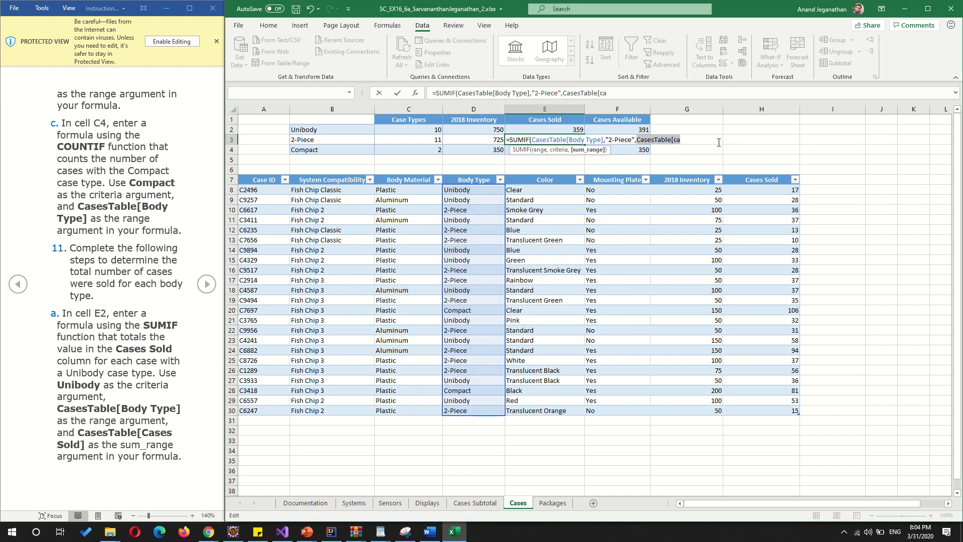
pyautogui.click(718, 143)
pyautogui.press('BackSpace')
pyautogui.press('BackSpace')
pyautogui.write('ca')
pyautogui.press('Down')
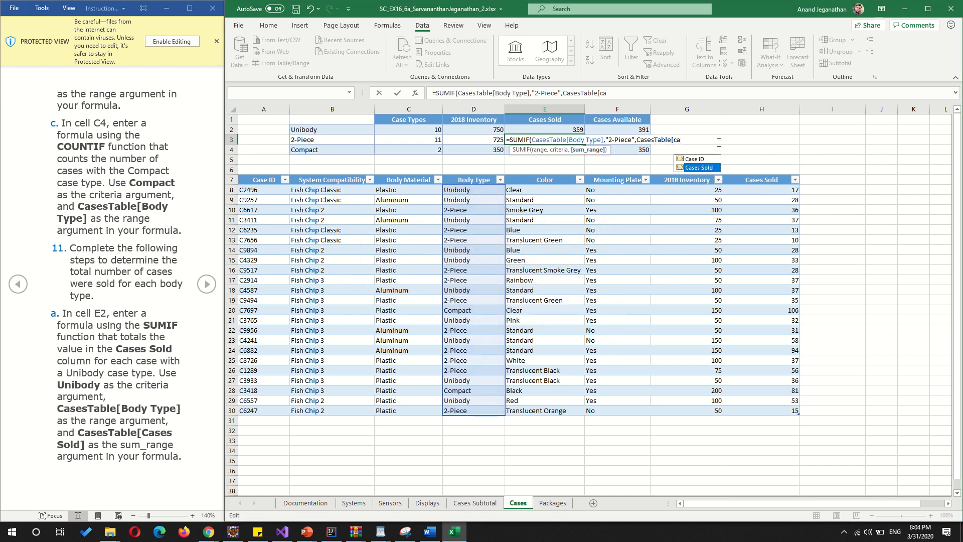
pyautogui.press('Tab')
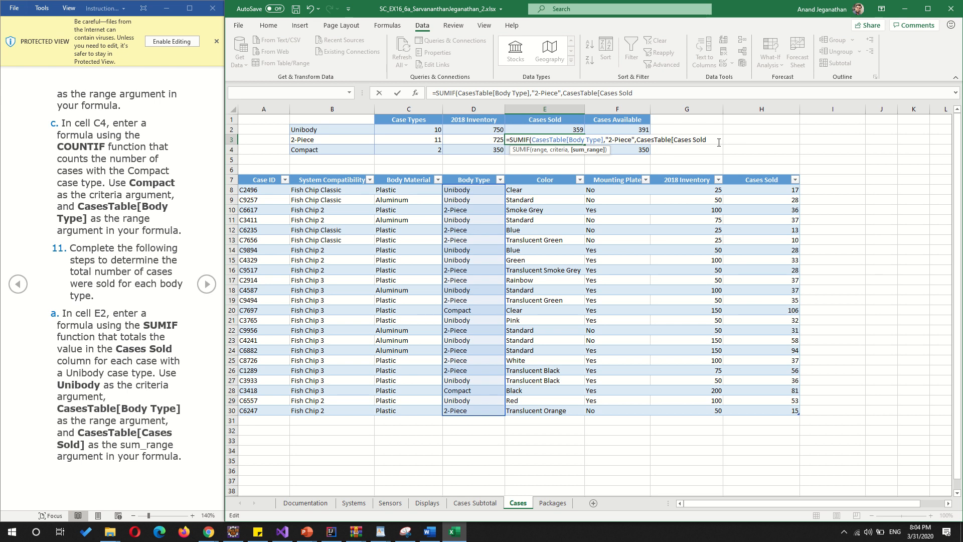
pyautogui.write('])')
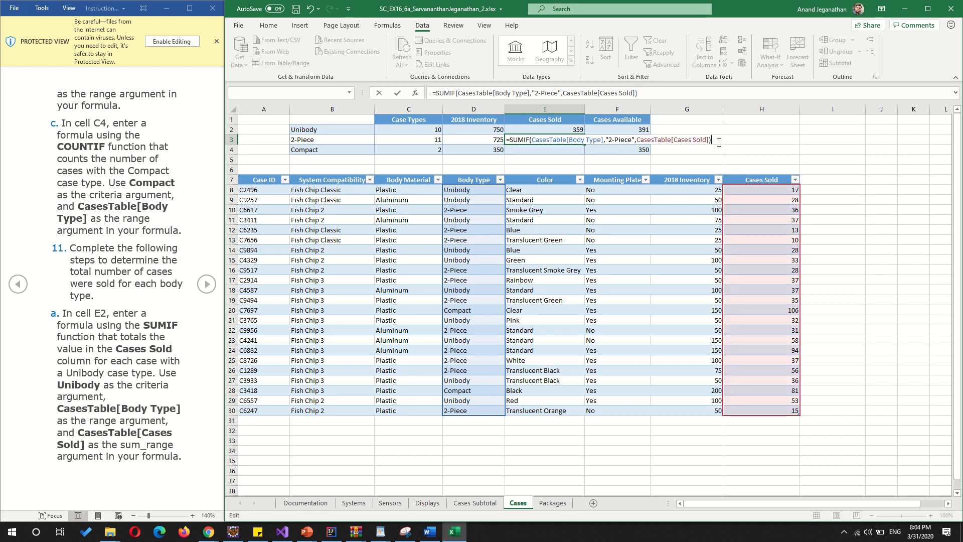
pyautogui.press('Return')
# - Begin a SUMIF formula in cell E4 with CasesTable[Body Type] as the range and "Compact" as the criteria
pyautogui.write('=SUMIF')
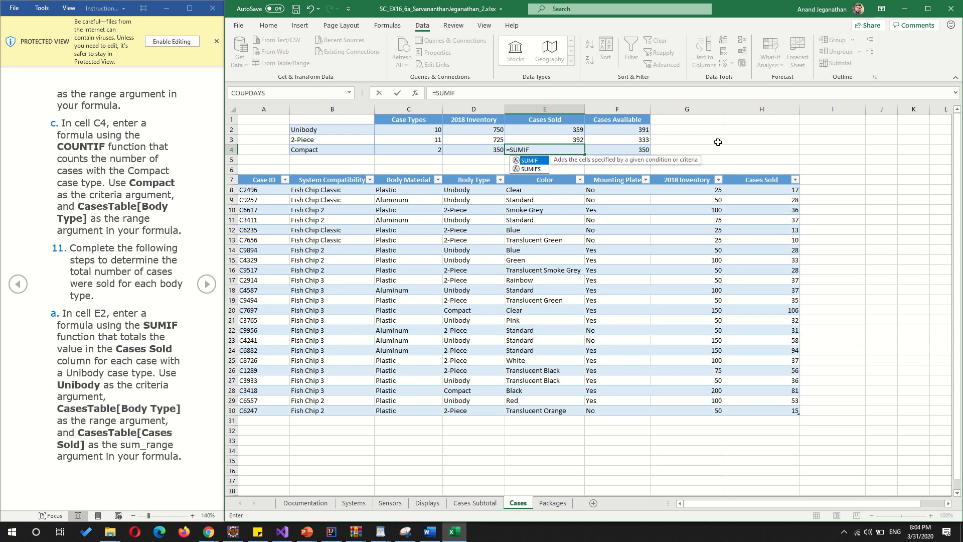
pyautogui.write('(')
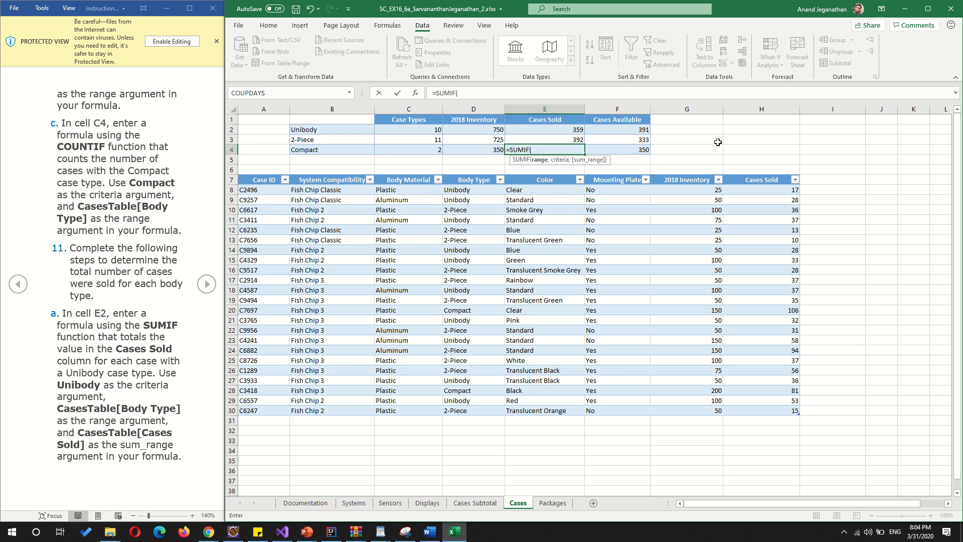
pyautogui.write('Ca')
pyautogui.press('Tab')
pyautogui.write('[')
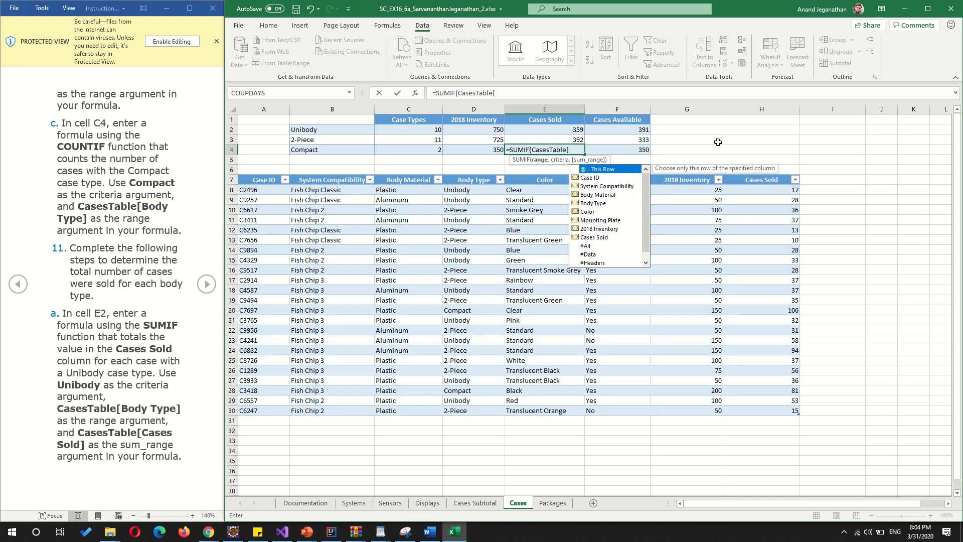
pyautogui.write('Body Type')
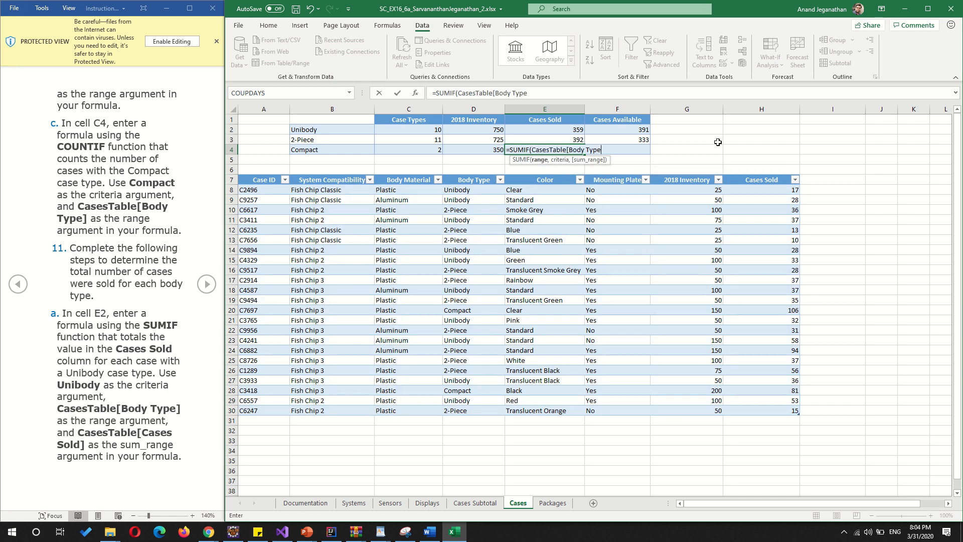
pyautogui.write(']')
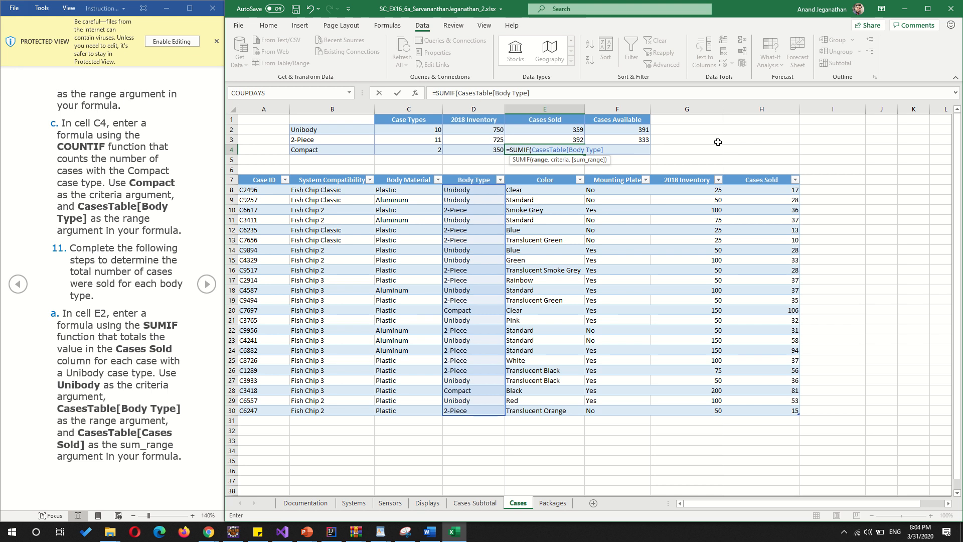
pyautogui.write(',"')
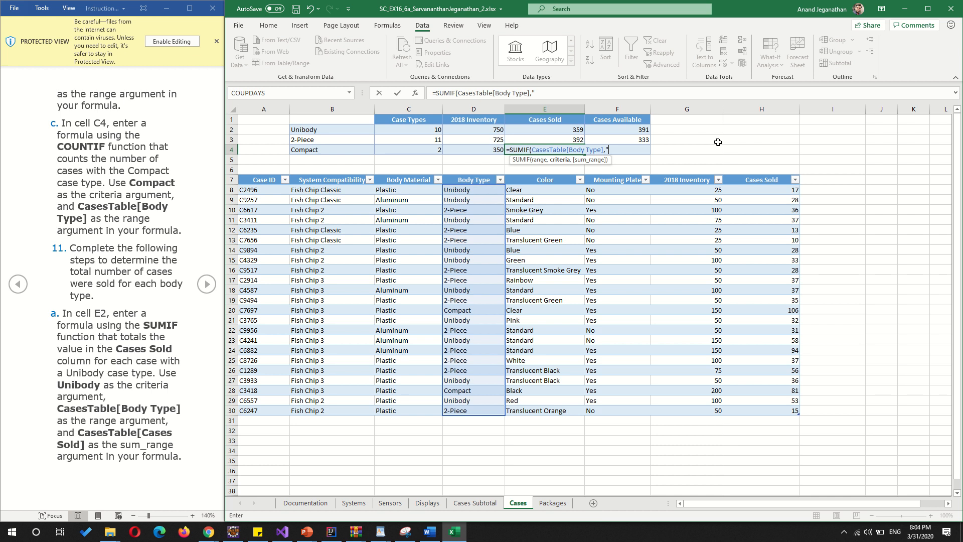
pyautogui.write('Compact",')
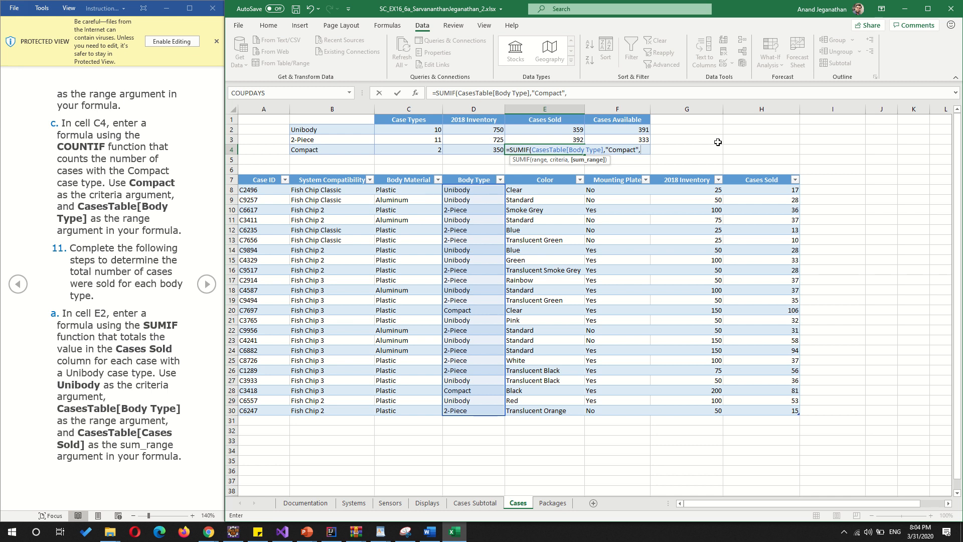
# - Complete the E4 SUMIF formula with CasesTable[Cases Sold] as the sum_range argument and enter it
pyautogui.write('Cas')
pyautogui.press('Tab')
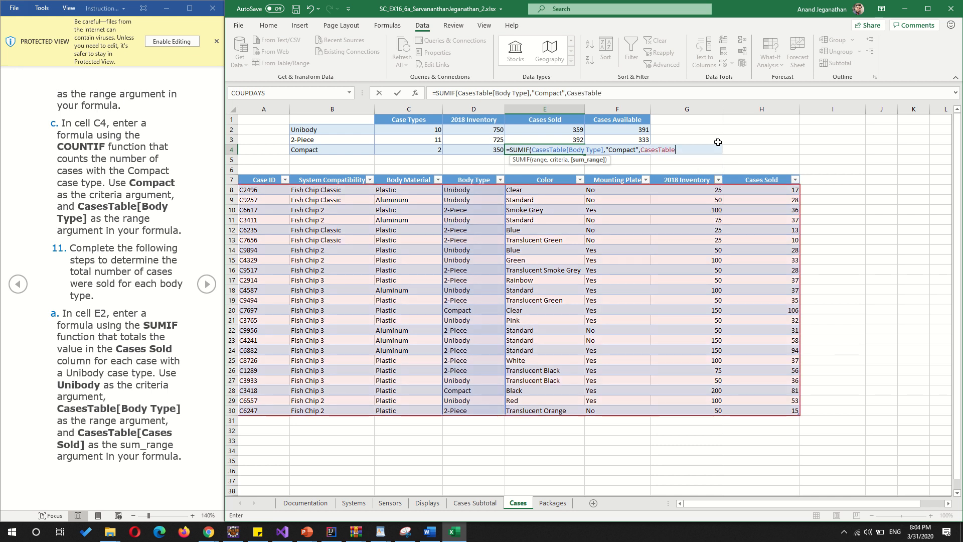
pyautogui.write('[')
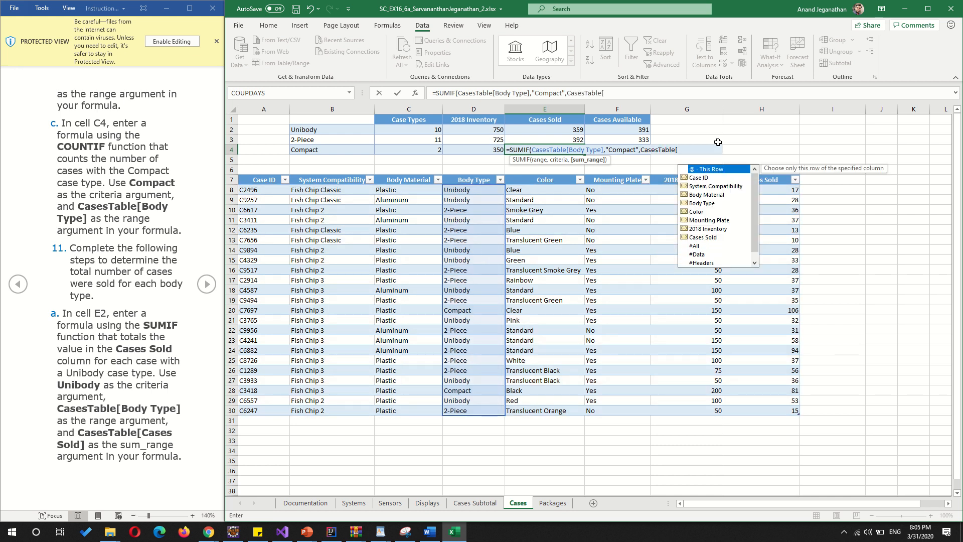
pyautogui.write('Cases Sold')
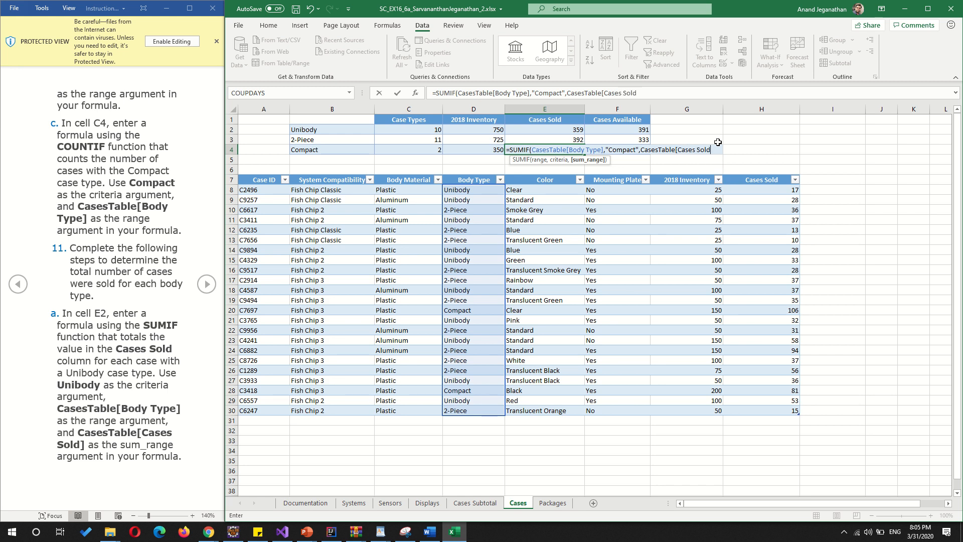
pyautogui.write('])')
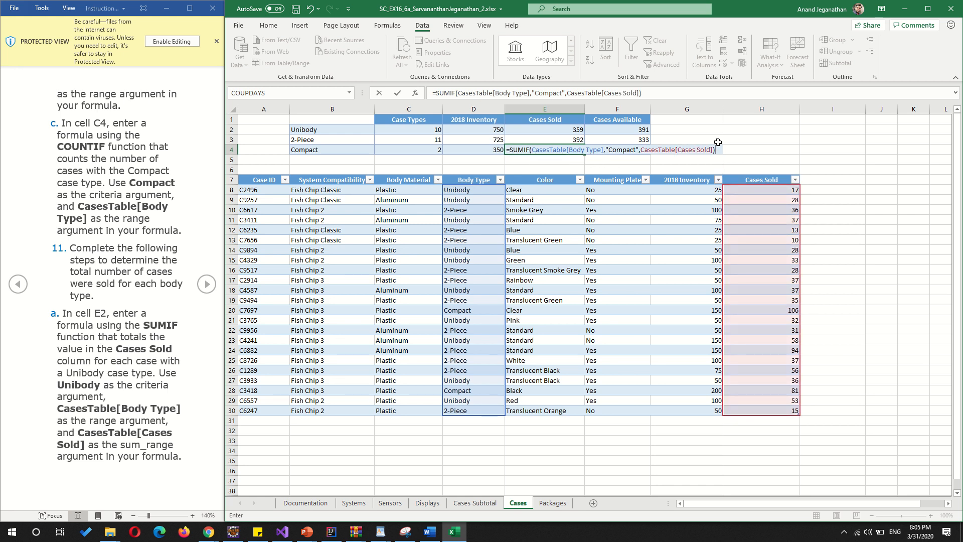
pyautogui.press('Return')
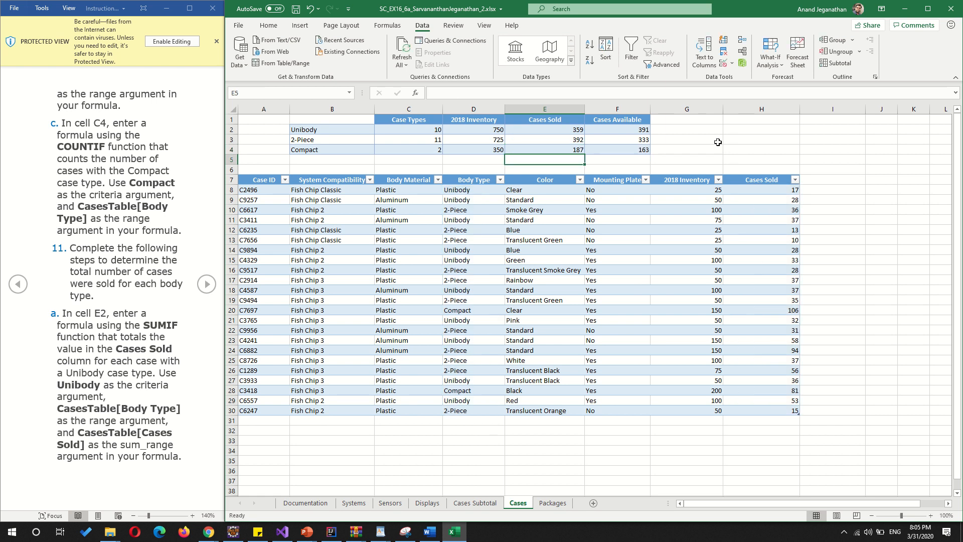
# - Check the E4 total against the Cases Sold values of the two Compact cases in H20 and H28
pyautogui.press('Up')
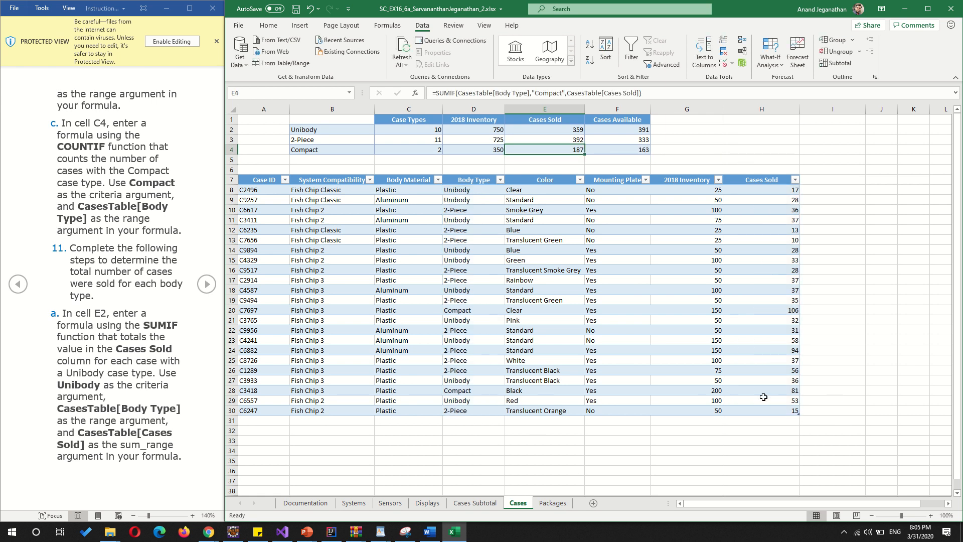
pyautogui.click(793, 390)
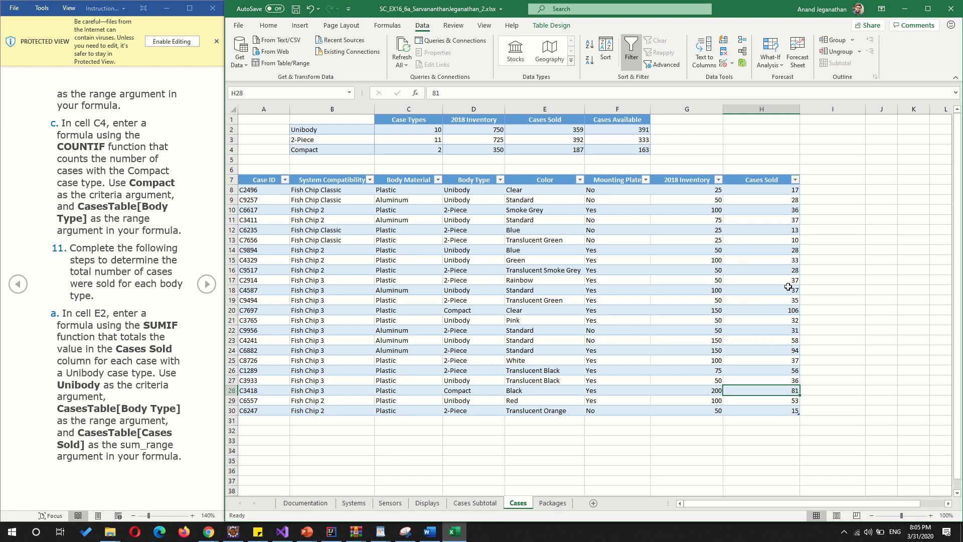
pyautogui.click(787, 312)
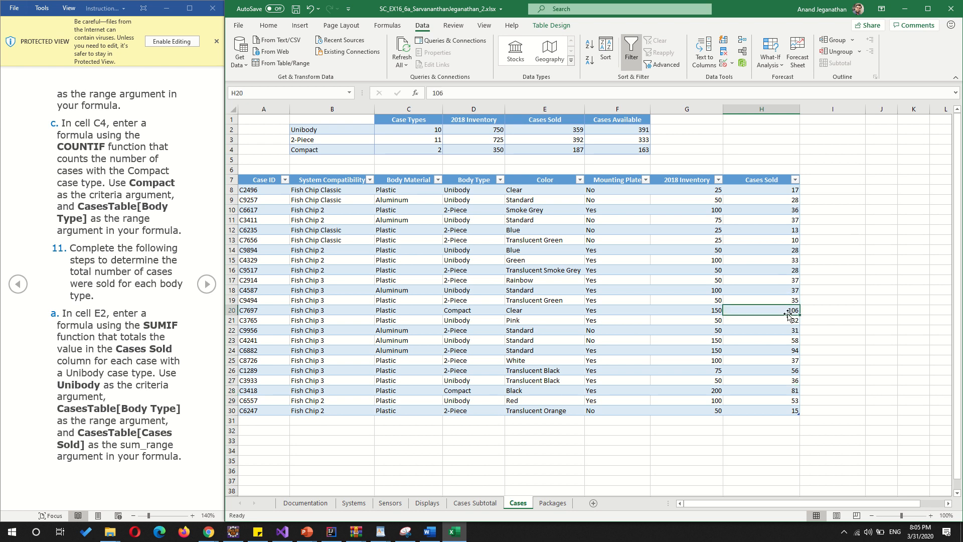
pyautogui.click(792, 393)
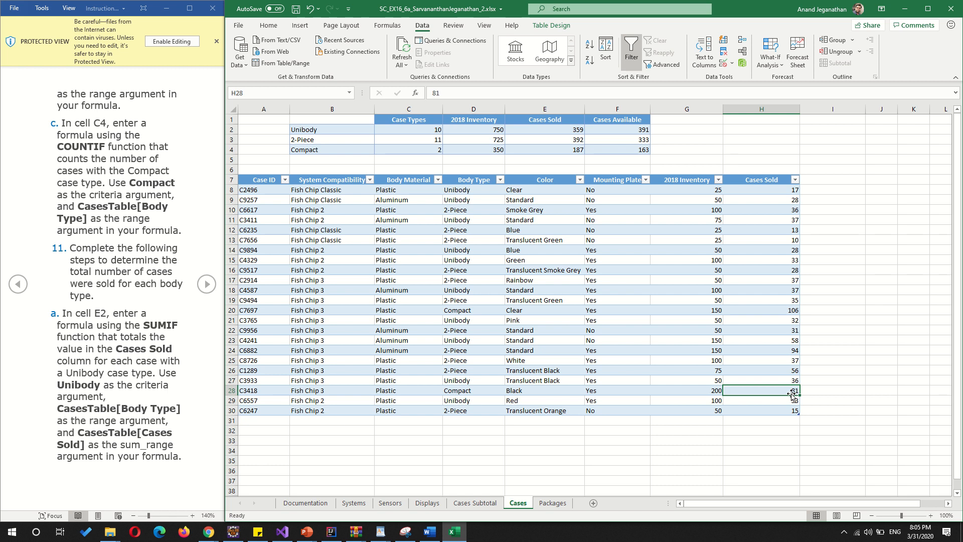
pyautogui.click(581, 151)
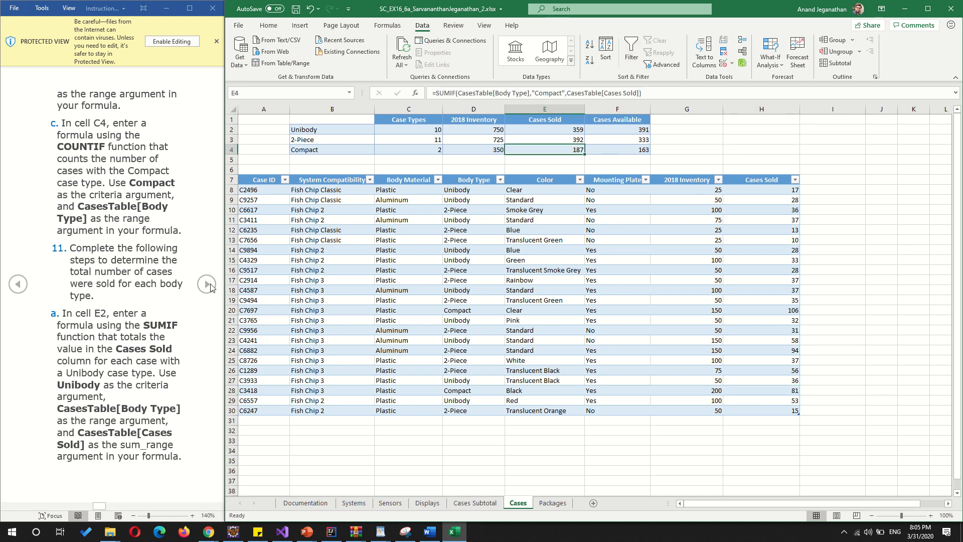
# - Advance the instructions to step 12 and select the Cases Sold range H8:H30 on the Cases sheet
pyautogui.click(211, 287)
pyautogui.click(206, 284)
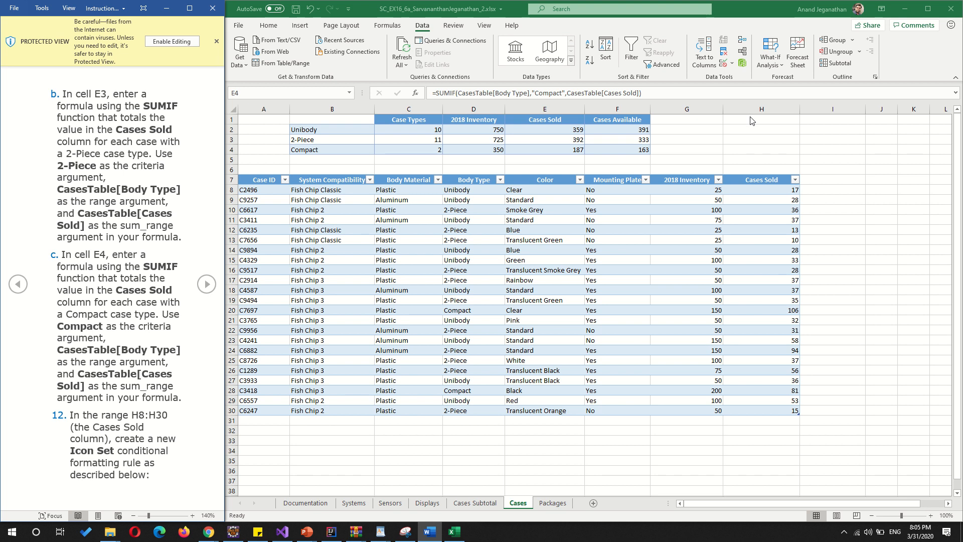
pyautogui.click(757, 191)
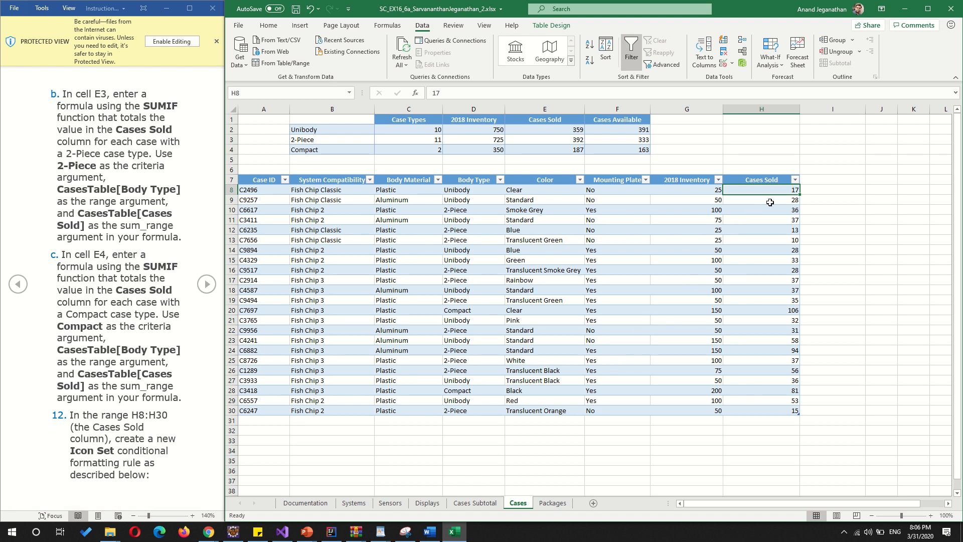
pyautogui.moveTo(790, 191); pyautogui.dragTo(772, 410)
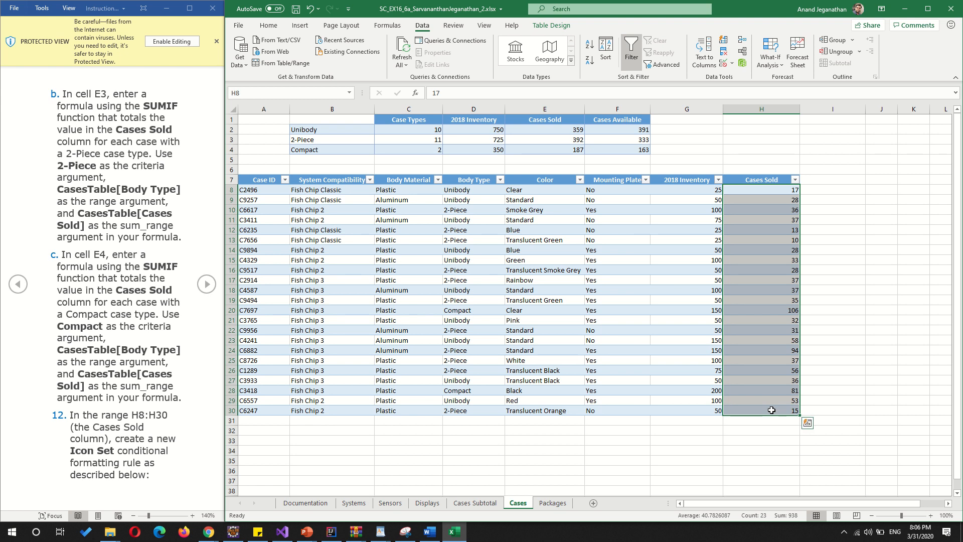
# - Look over the available icon sets and find the icon set rule requirements of step 12 in the instructions
pyautogui.click(269, 26)
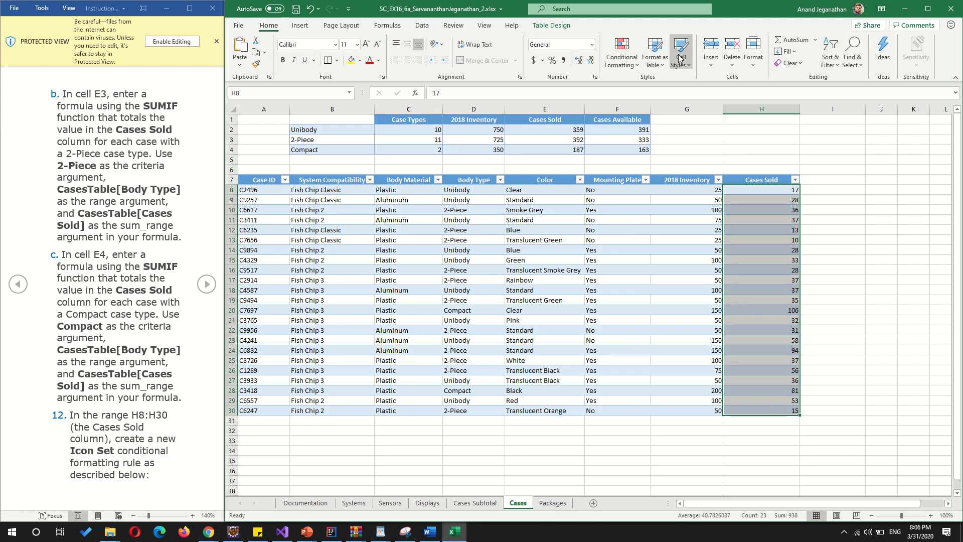
pyautogui.click(622, 56)
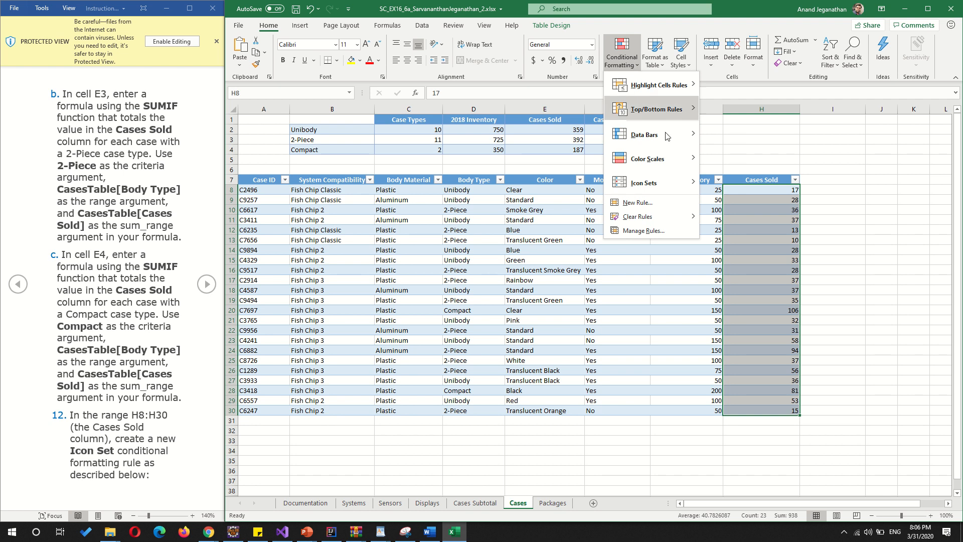
pyautogui.moveTo(666, 187)
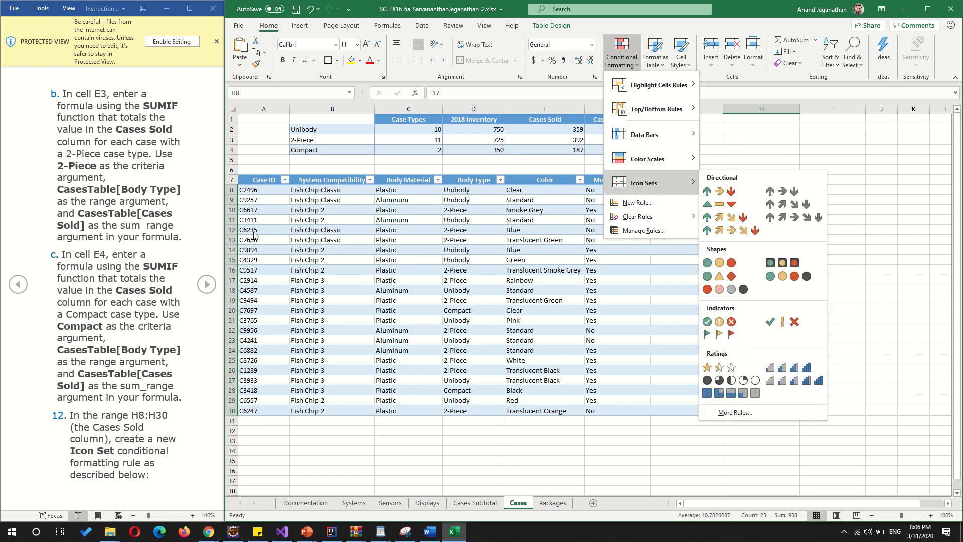
pyautogui.click(205, 291)
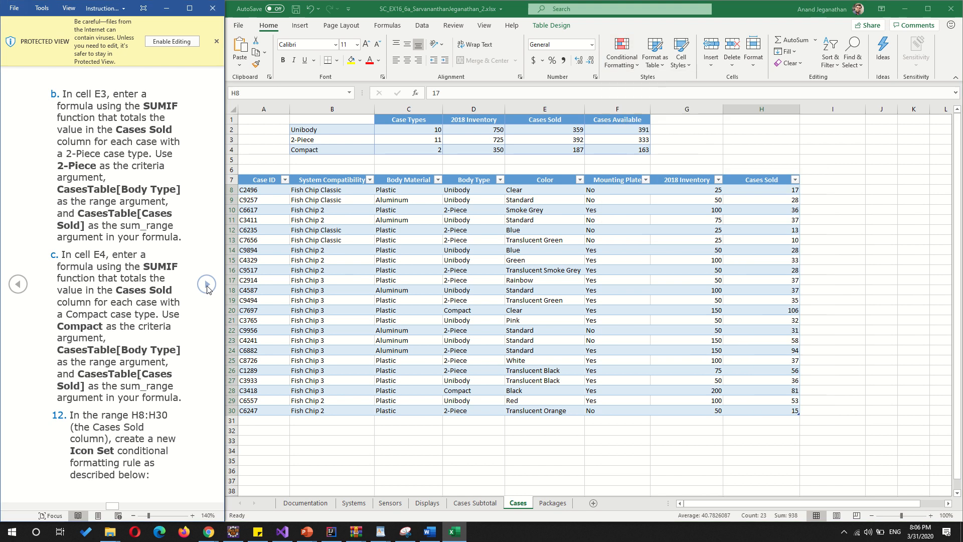
pyautogui.click(206, 291)
pyautogui.click(206, 291)
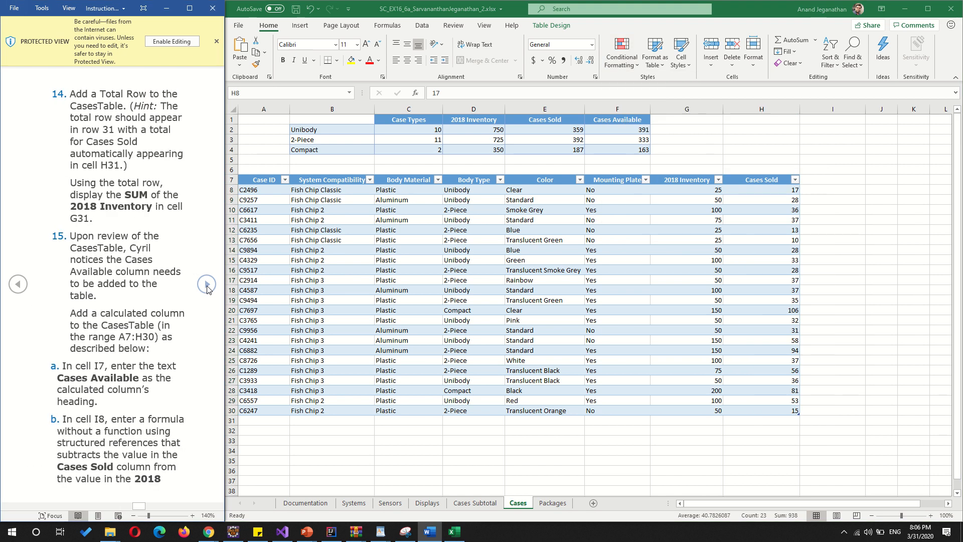
pyautogui.click(22, 289)
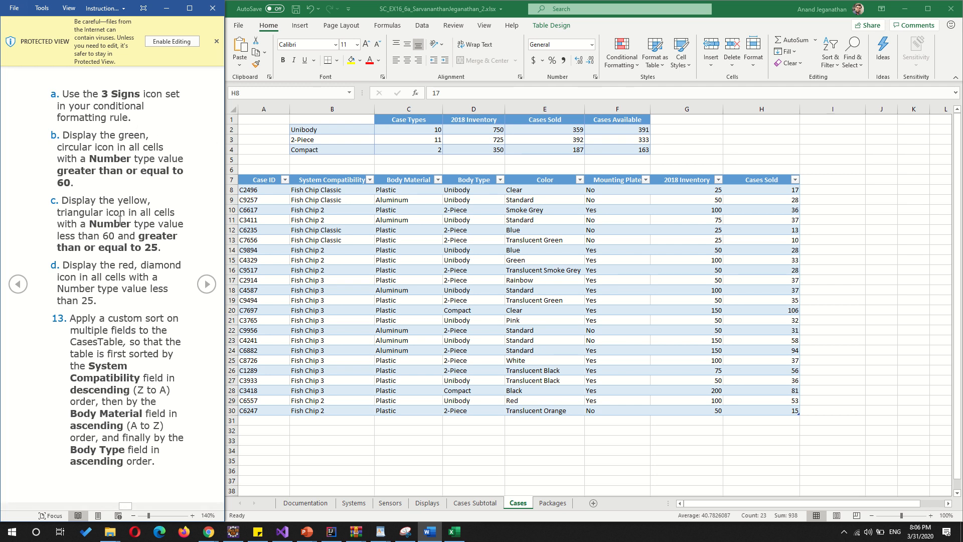
# - Start a new conditional formatting rule for H8:H30 with the Icon Sets format style and the 3 Signs icons
pyautogui.click(758, 191)
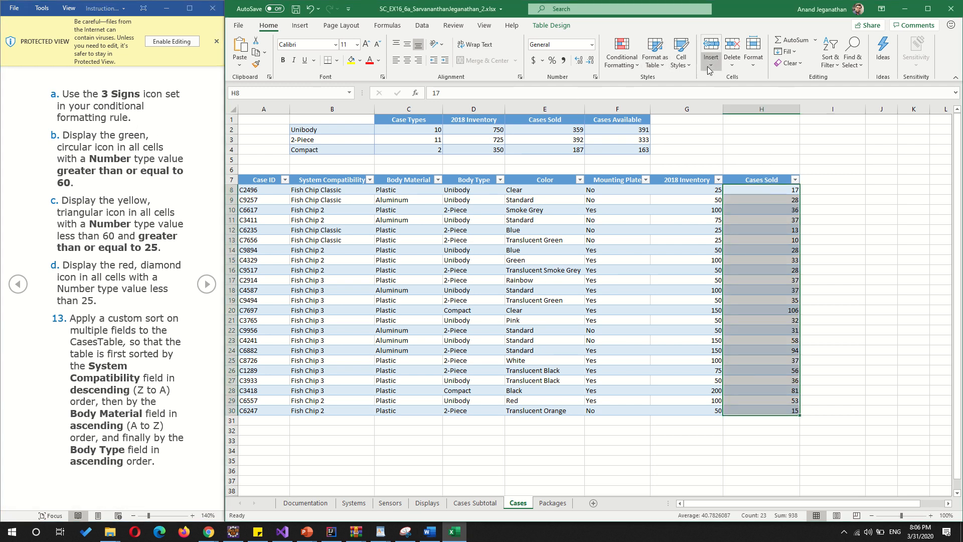
pyautogui.click(622, 57)
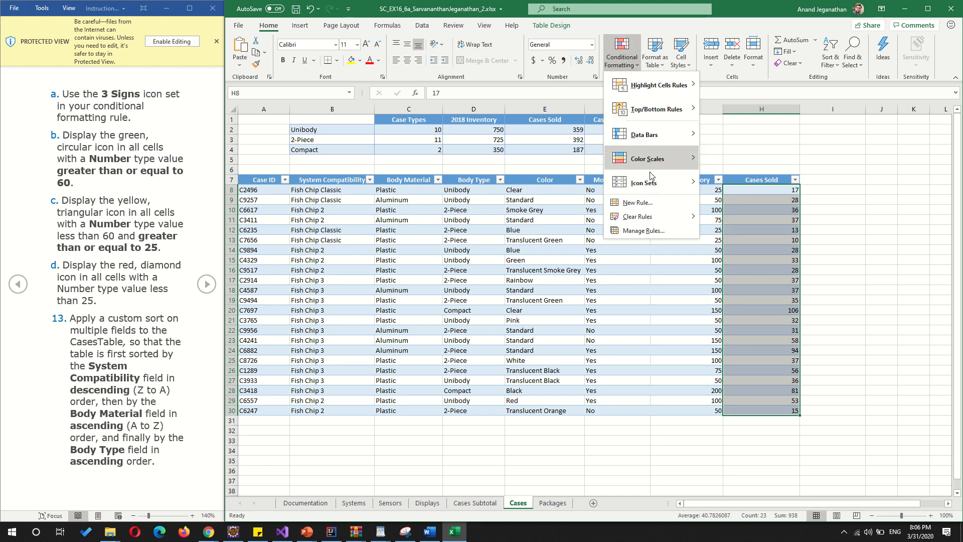
pyautogui.click(657, 205)
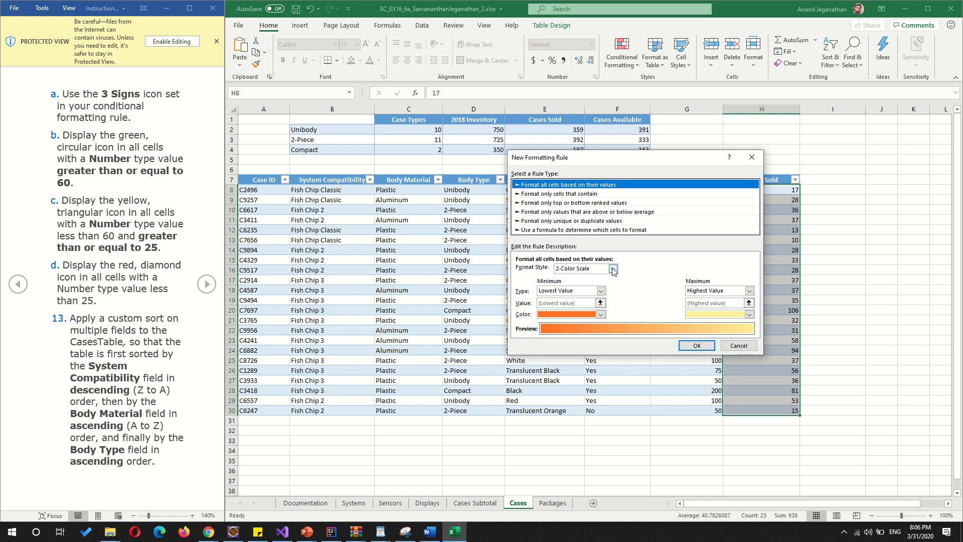
pyautogui.click(612, 270)
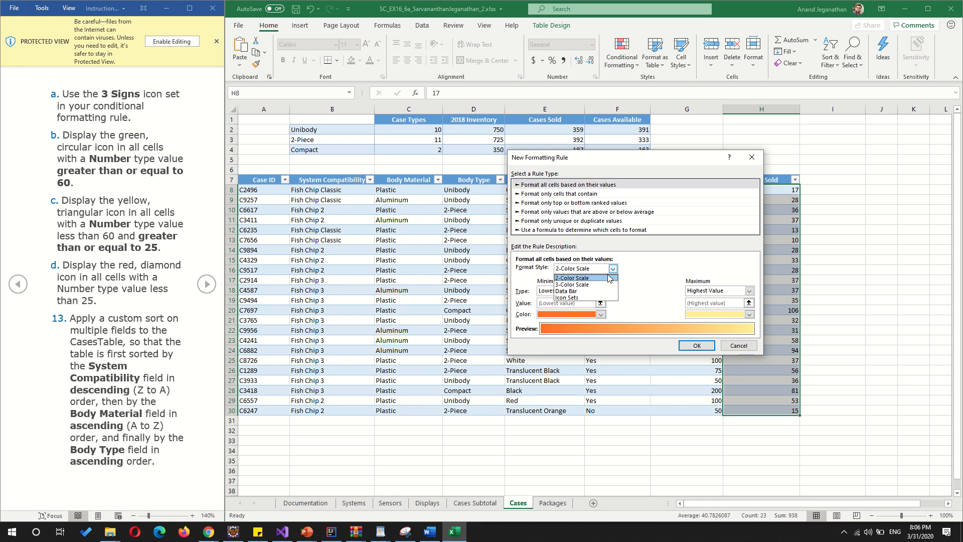
pyautogui.click(591, 298)
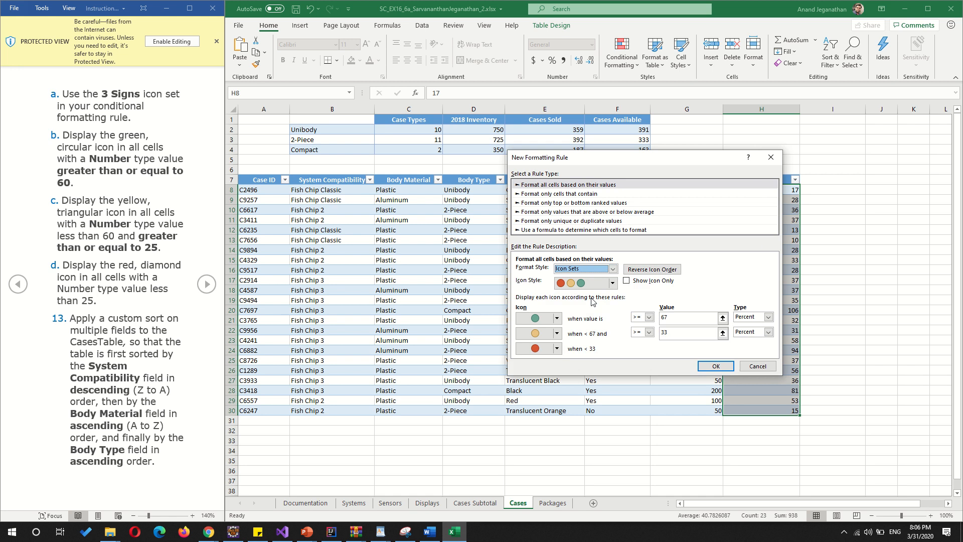
pyautogui.click(614, 283)
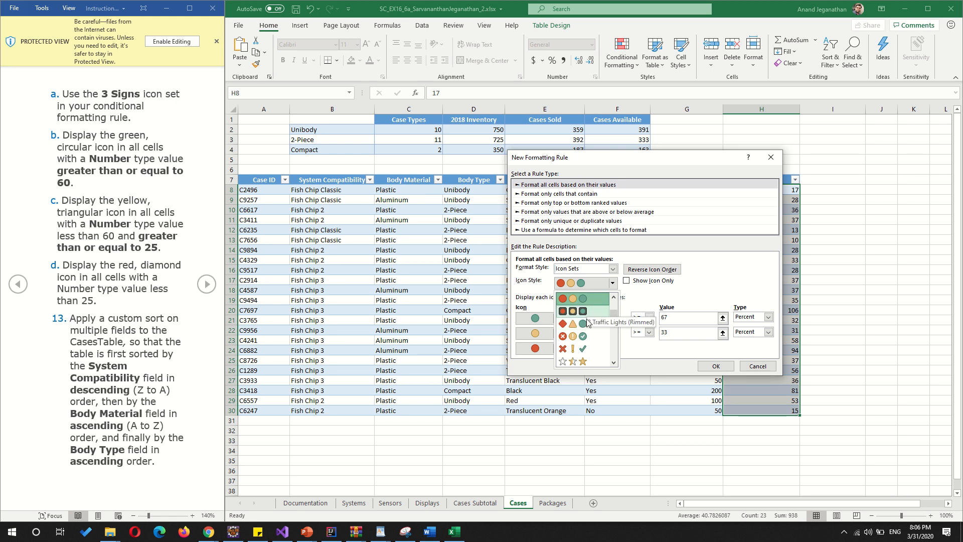
pyautogui.click(585, 328)
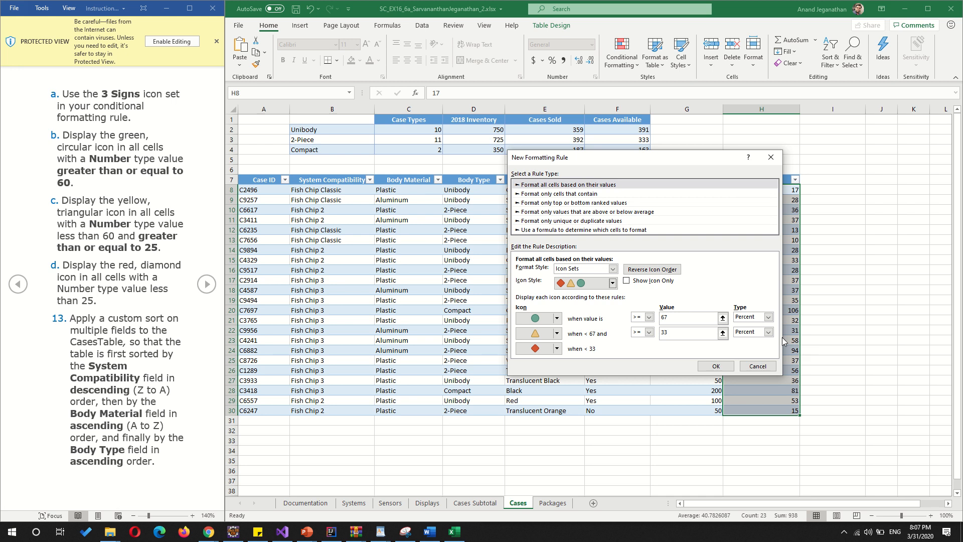
# - Set the value type to Number for both the green circle and yellow triangle thresholds
pyautogui.click(768, 318)
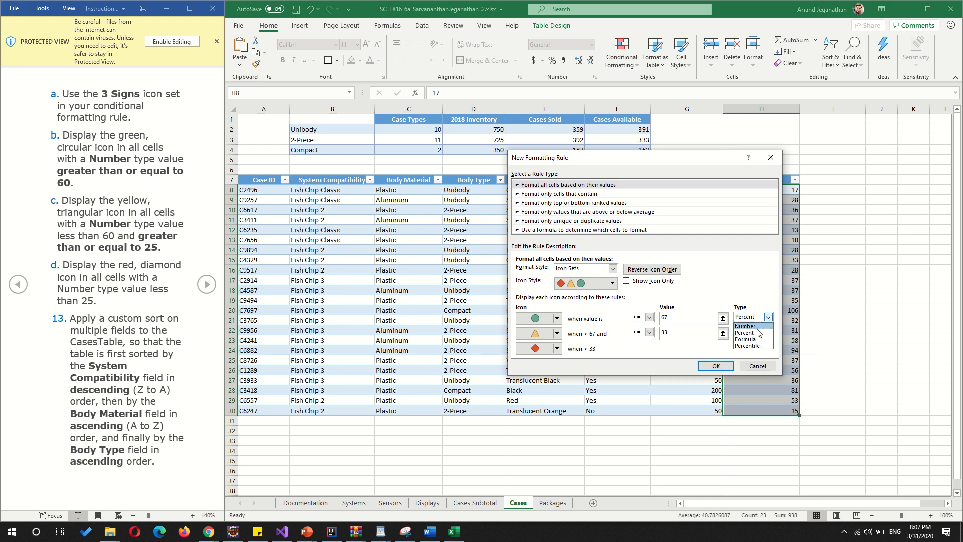
pyautogui.click(758, 326)
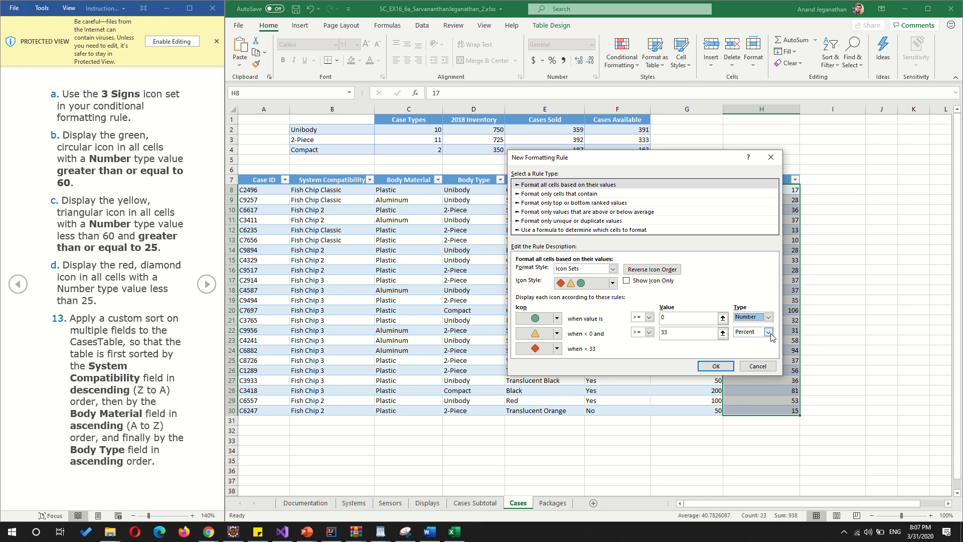
pyautogui.click(768, 332)
pyautogui.click(757, 341)
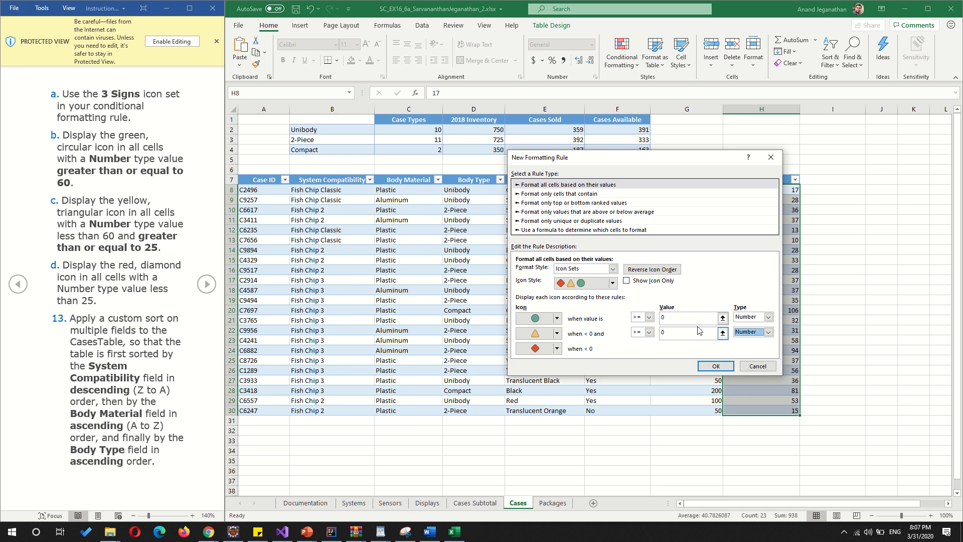
# - Set the green circle icon to show for values greater than or equal to 60
pyautogui.click(673, 317)
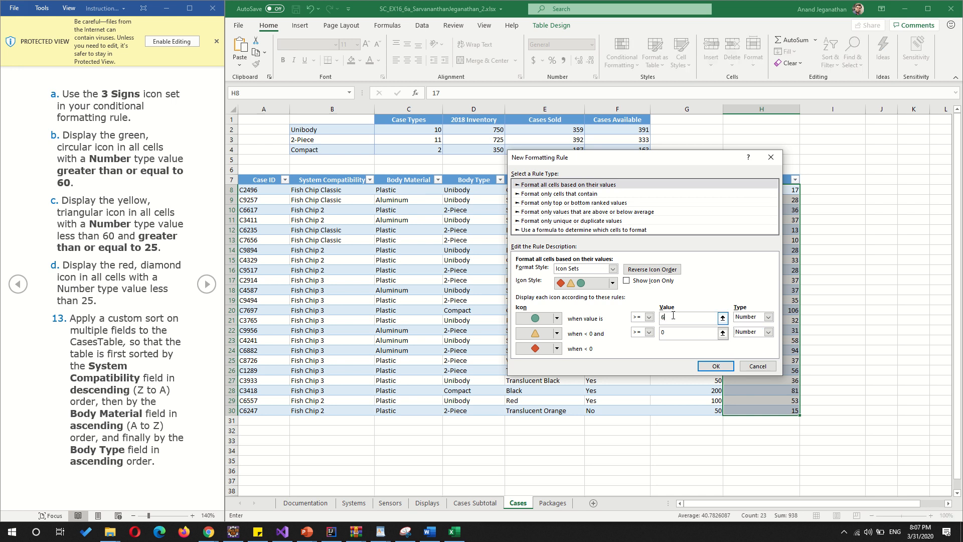
pyautogui.write('60')
pyautogui.click(649, 318)
pyautogui.click(647, 326)
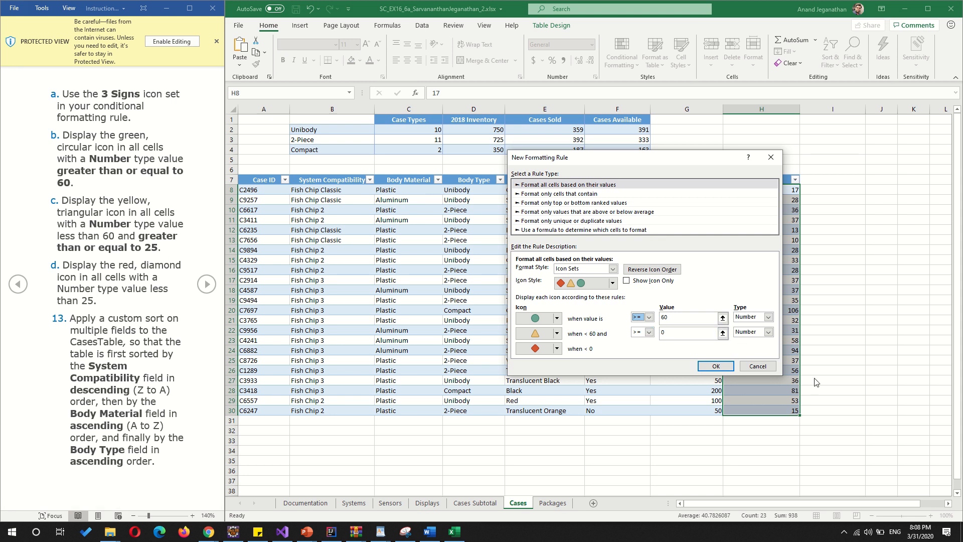
# - Set the yellow triangle icon's threshold to greater than or equal to 25 as a Number and apply the rule
pyautogui.click(645, 334)
pyautogui.click(670, 334)
pyautogui.write('25')
pyautogui.click(760, 335)
pyautogui.click(760, 339)
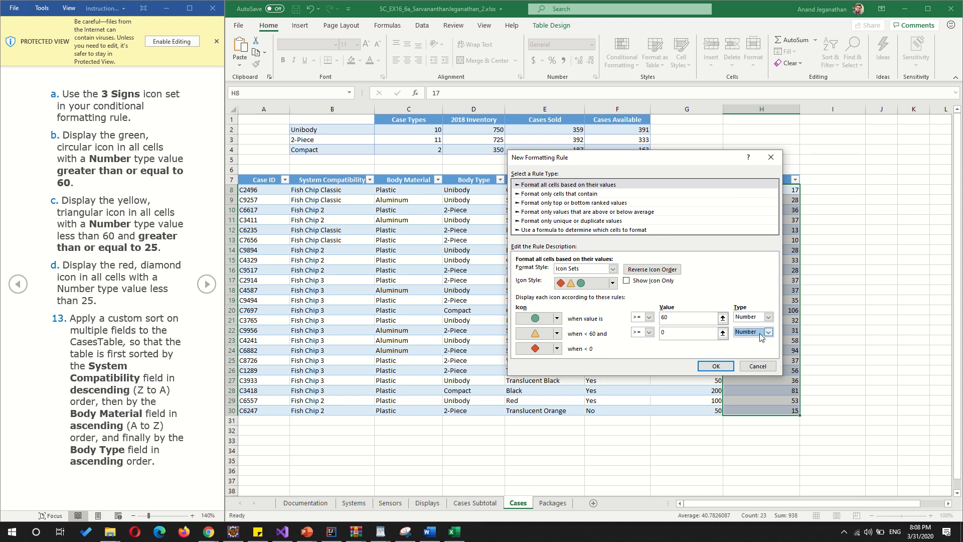
pyautogui.click(722, 333)
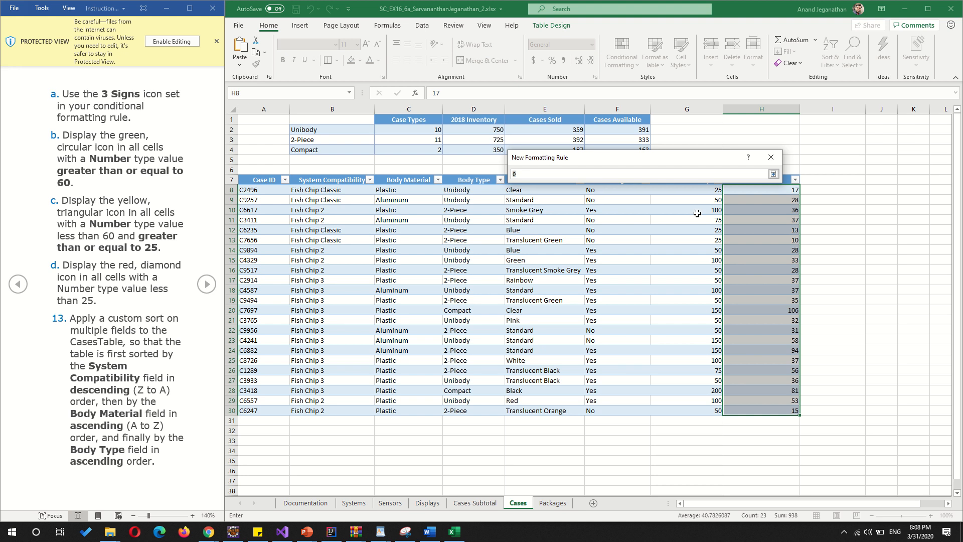
pyautogui.click(774, 174)
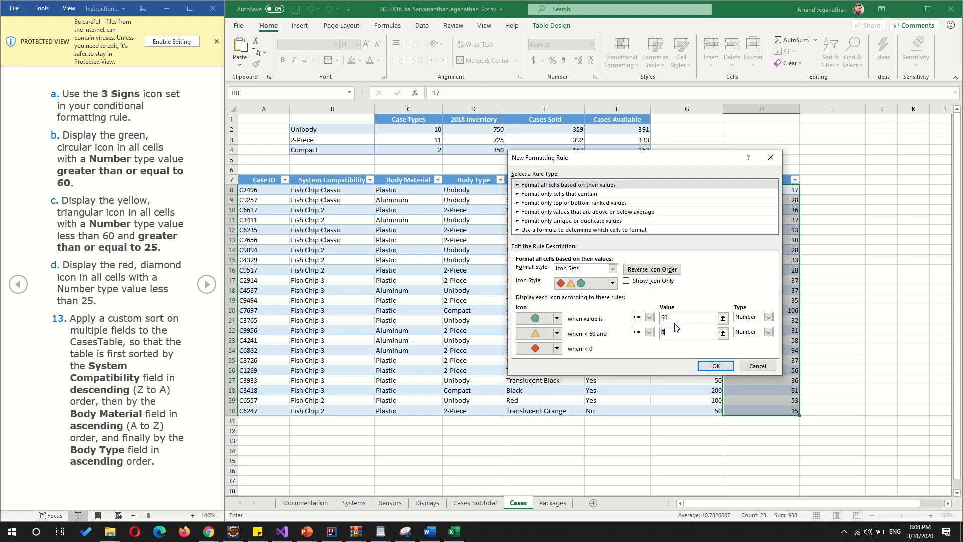
pyautogui.write('25')
pyautogui.click(717, 366)
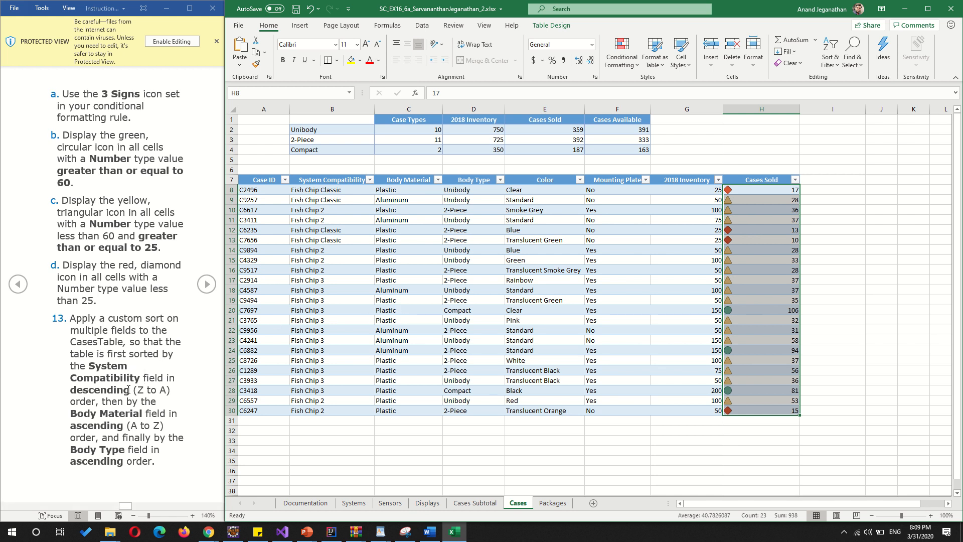
# - Start a custom sort of the CasesTable by System Compatibility in Z to A order and add a second sort level
pyautogui.click(351, 244)
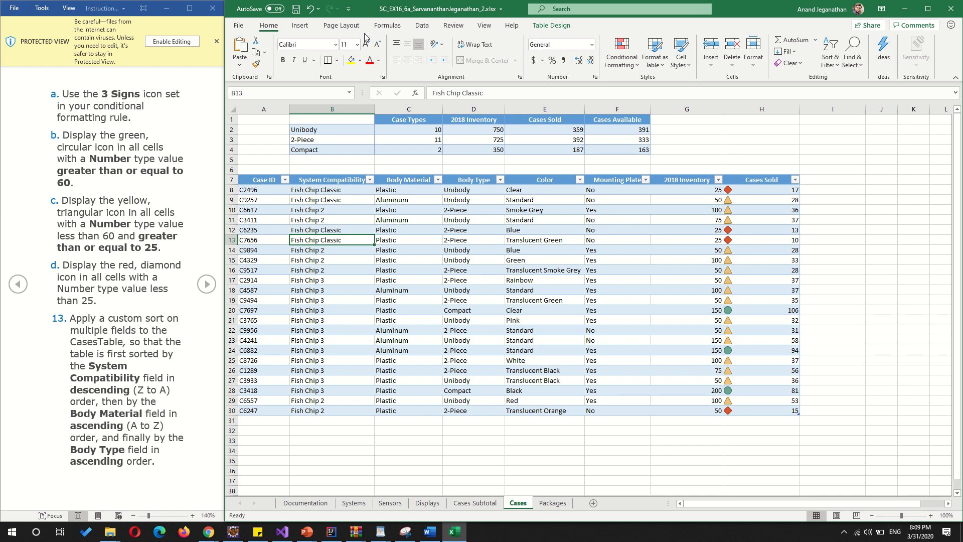
pyautogui.click(421, 26)
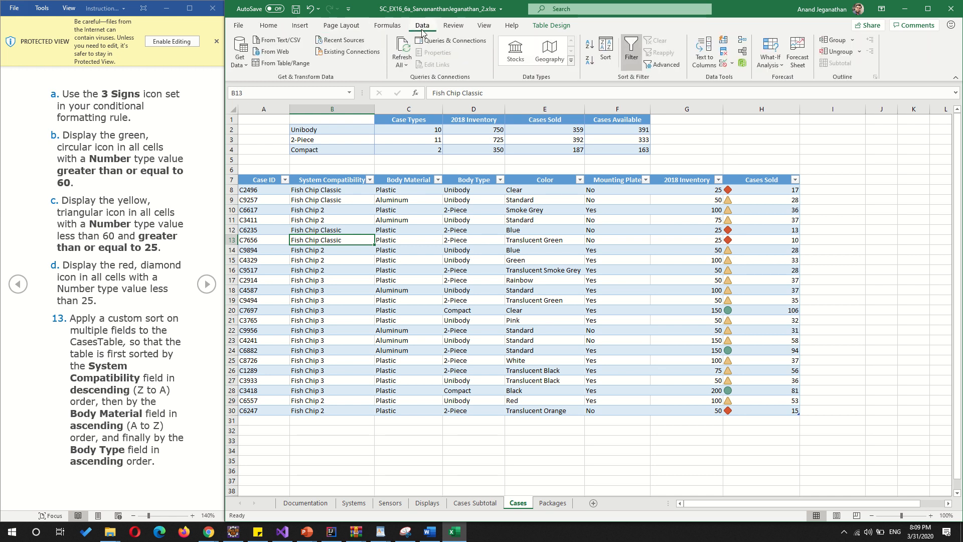
pyautogui.click(599, 63)
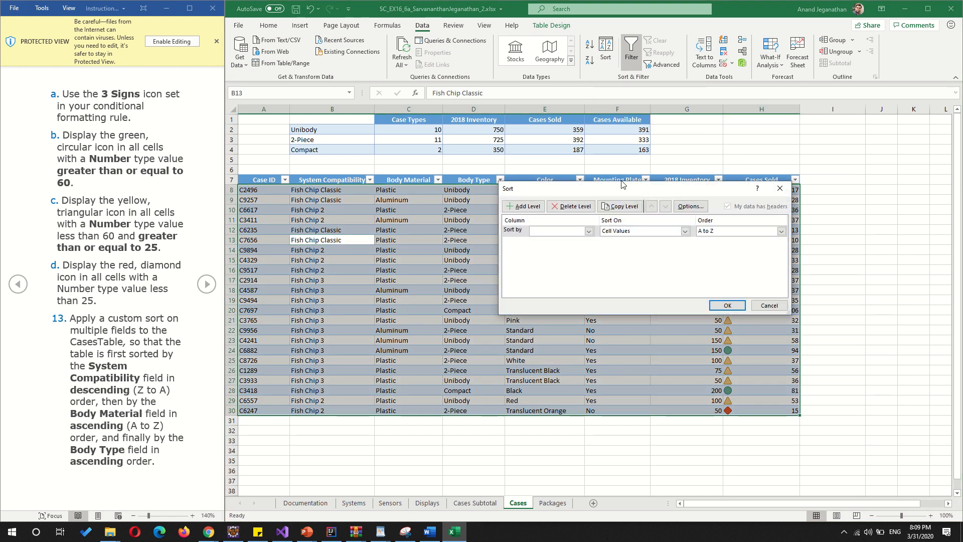
pyautogui.moveTo(627, 193)
pyautogui.mouseDown()
pyautogui.moveTo(622, 247)
pyautogui.moveTo(663, 103)
pyautogui.moveTo(629, 179)
pyautogui.mouseUp()
pyautogui.click(590, 217)
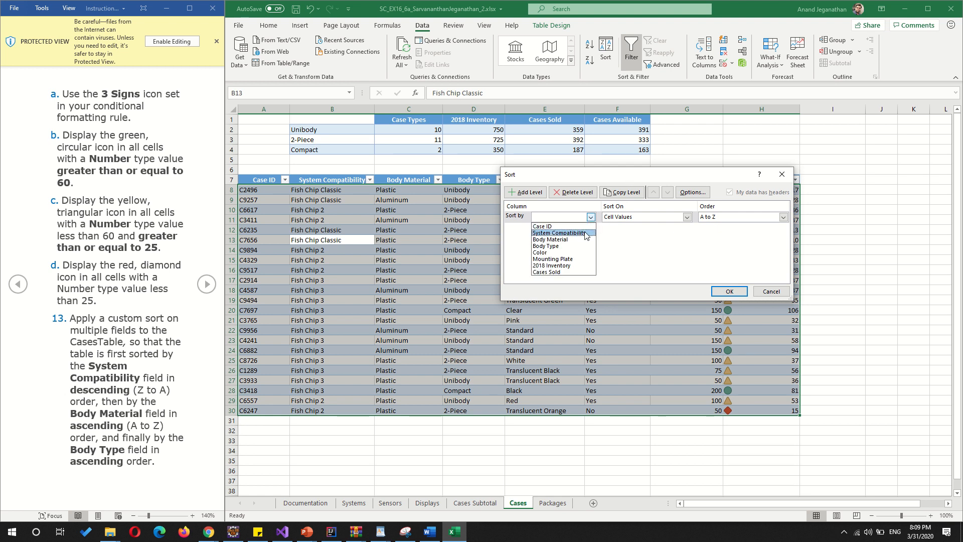
pyautogui.click(587, 234)
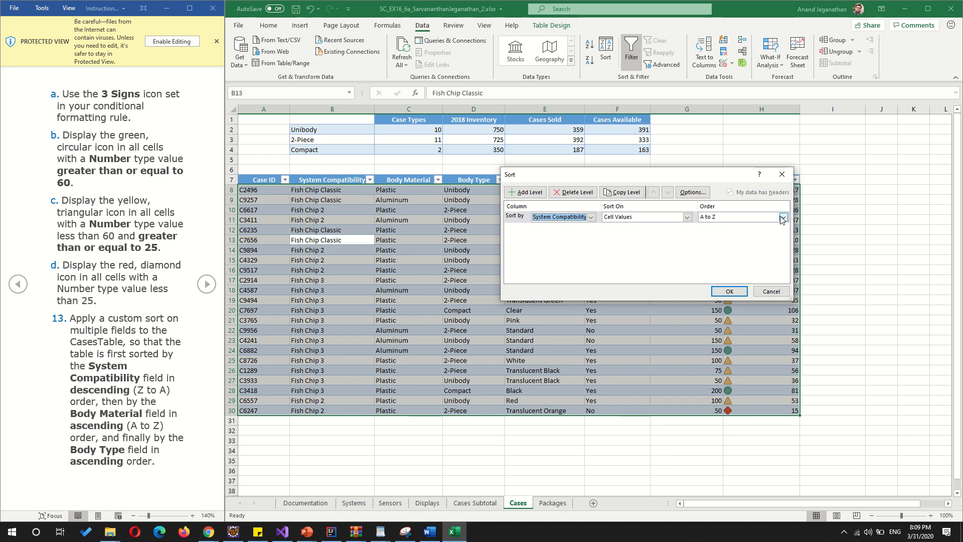
pyautogui.click(525, 192)
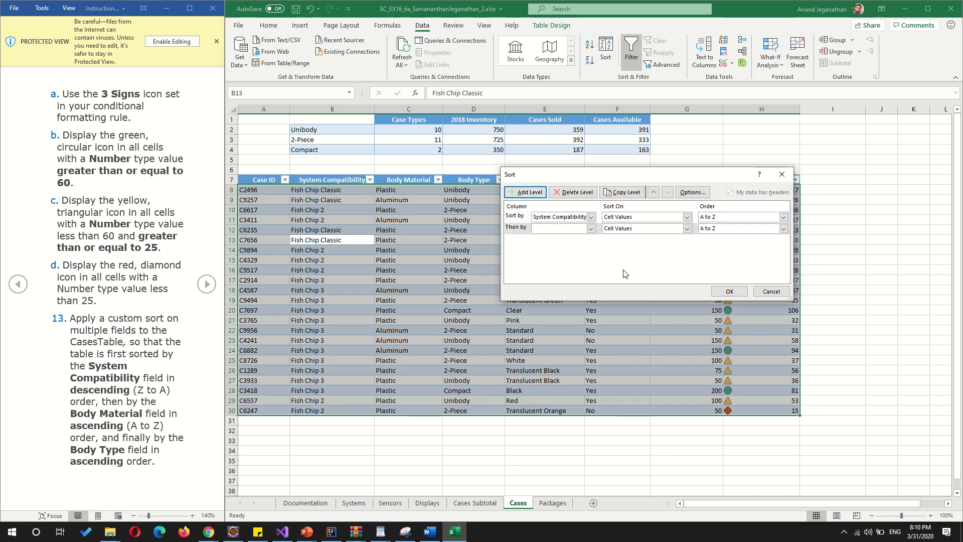
pyautogui.click(783, 216)
pyautogui.click(766, 232)
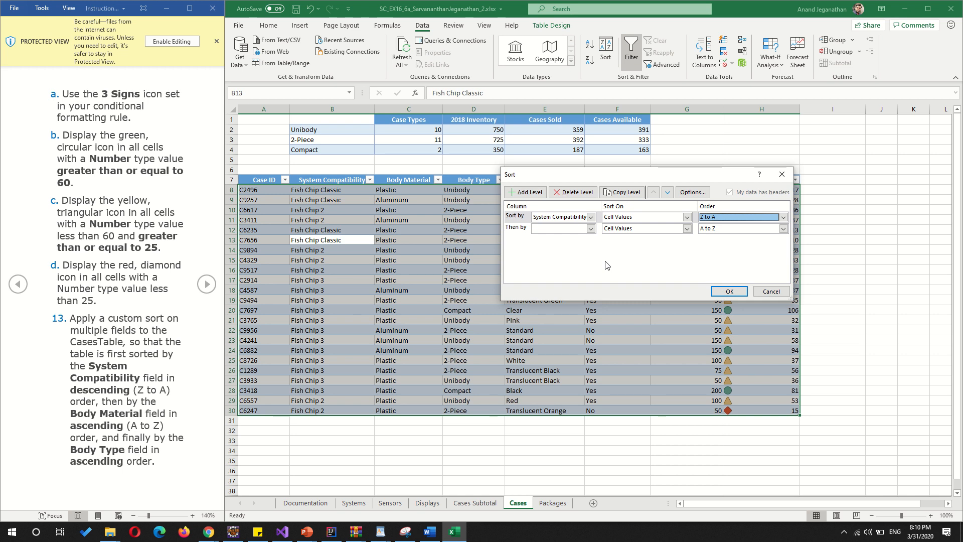
# - Use Body Material as the second sort field in A to Z order and add a third sort level
pyautogui.click(591, 228)
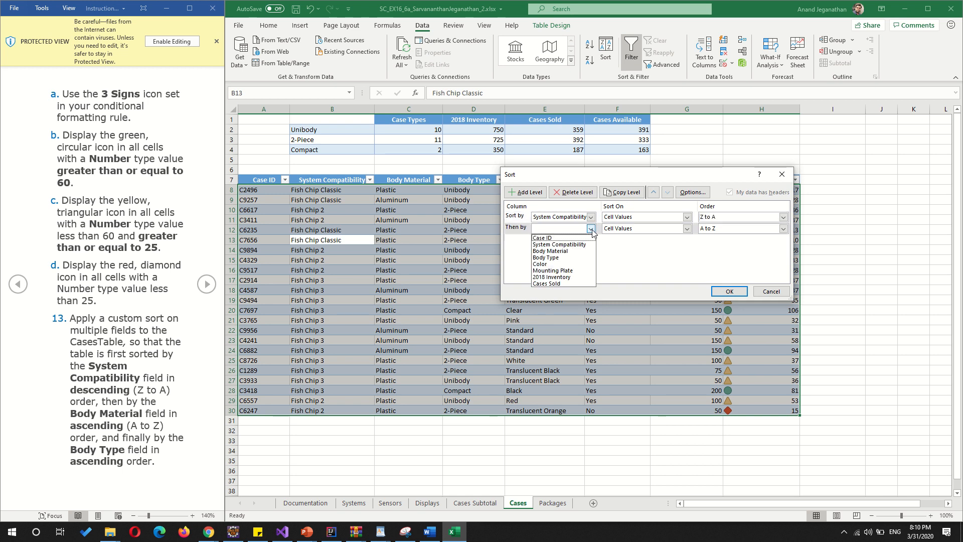
pyautogui.click(569, 251)
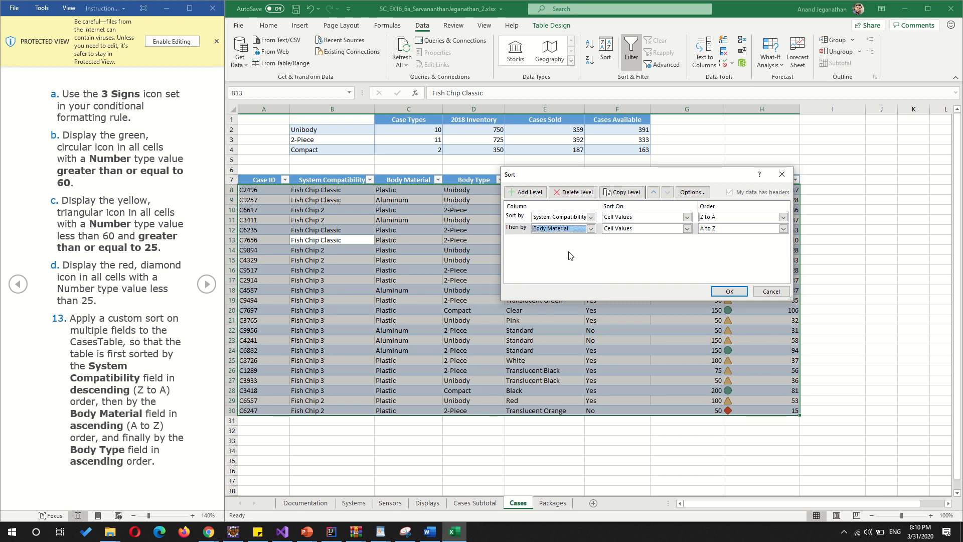
pyautogui.click(527, 193)
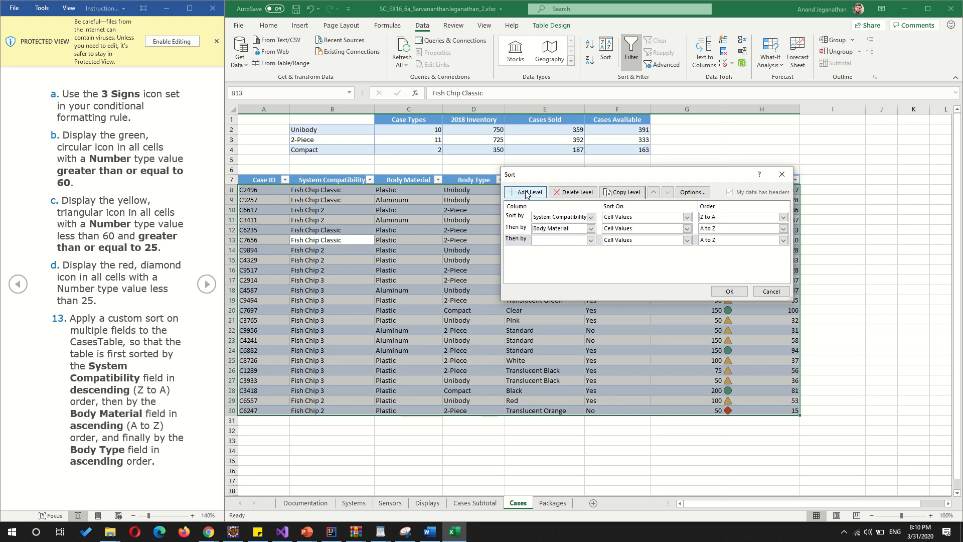
# - Set Body Type as the third sort field in A to Z order and apply the custom sort
pyautogui.click(590, 240)
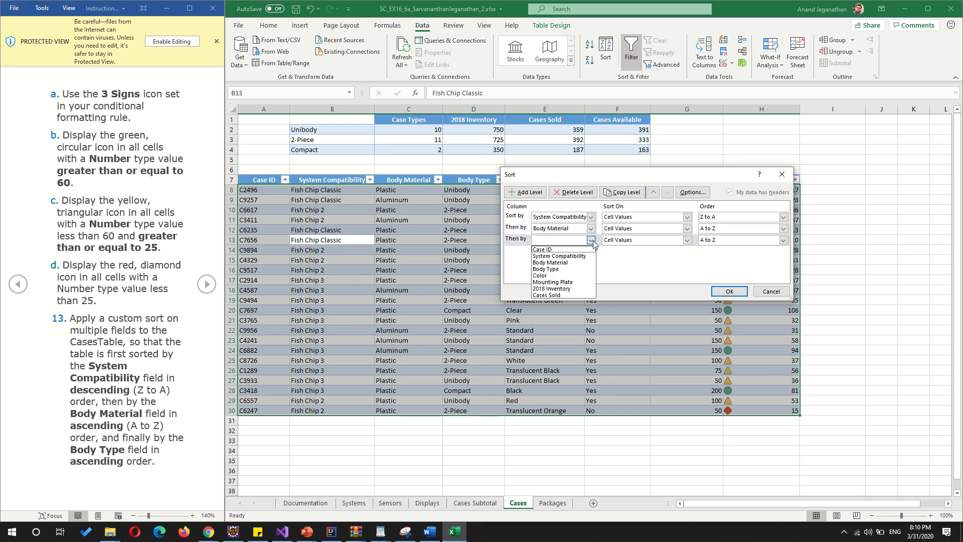
pyautogui.click(572, 269)
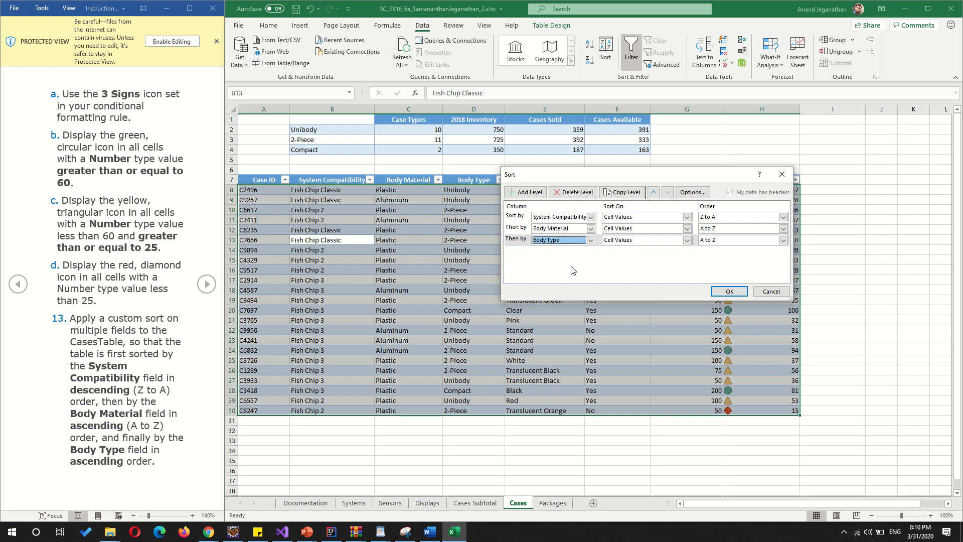
pyautogui.click(726, 291)
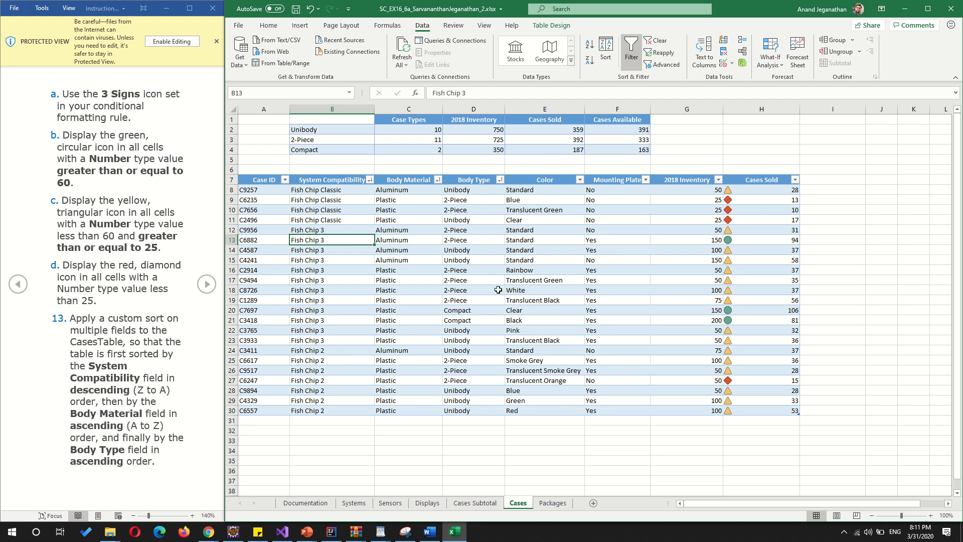
# - Advance to the next page of project instructions and add a Total Row to the CasesTable
pyautogui.click(206, 284)
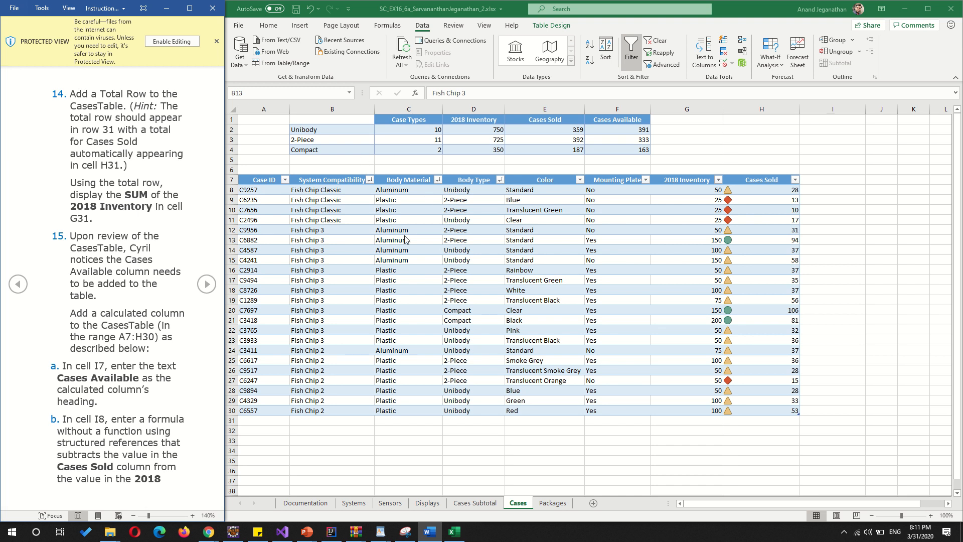
pyautogui.click(624, 200)
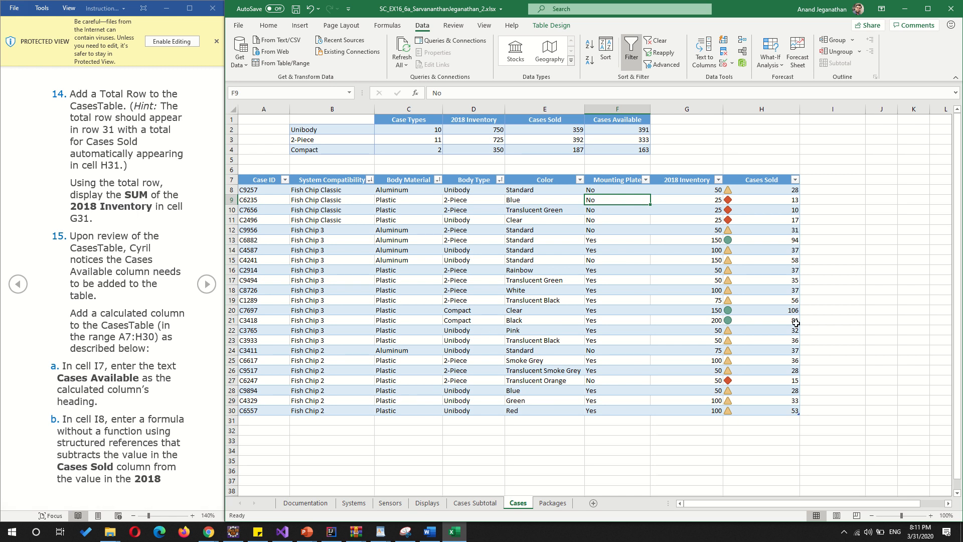
pyautogui.click(548, 27)
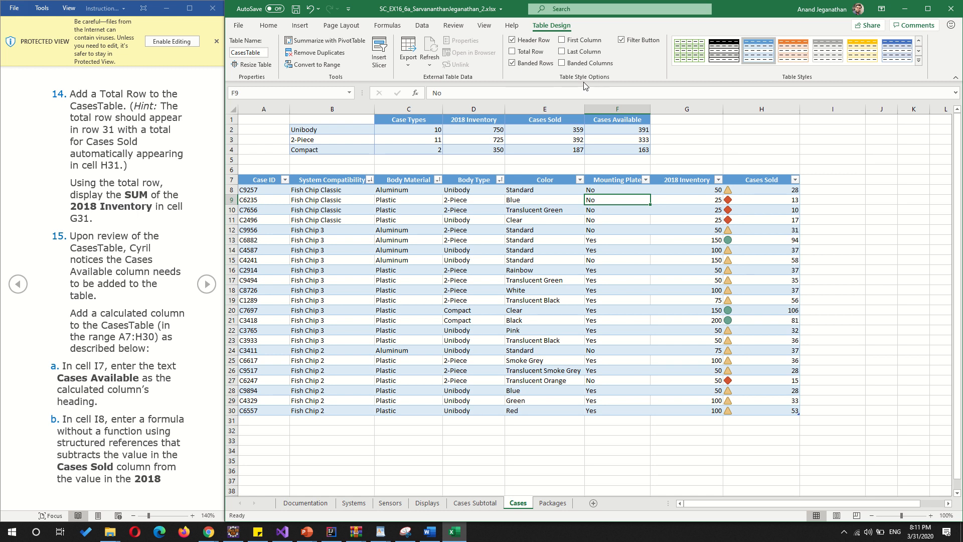
pyautogui.click(512, 52)
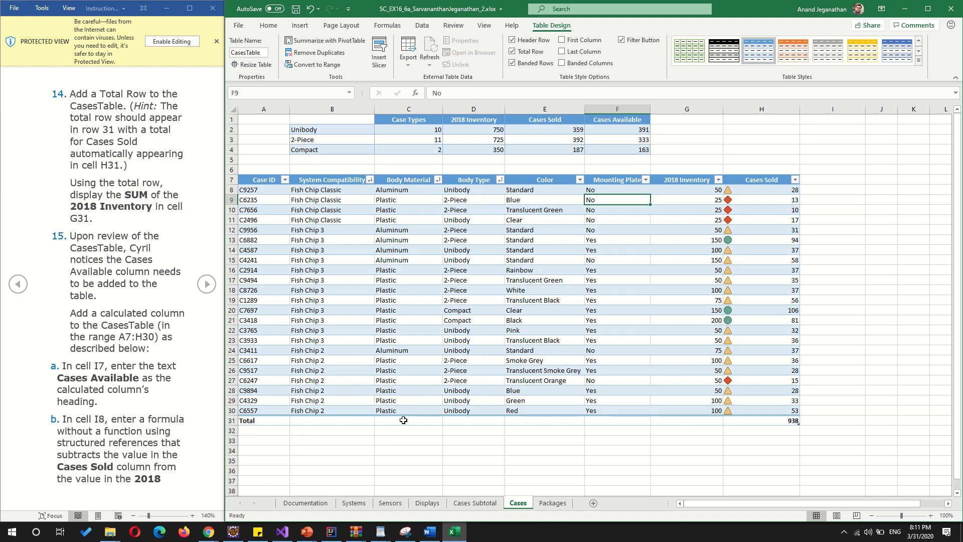
# - Display the Sum of the 2018 Inventory column in cell G31 of the total row
pyautogui.click(688, 420)
pyautogui.click(727, 422)
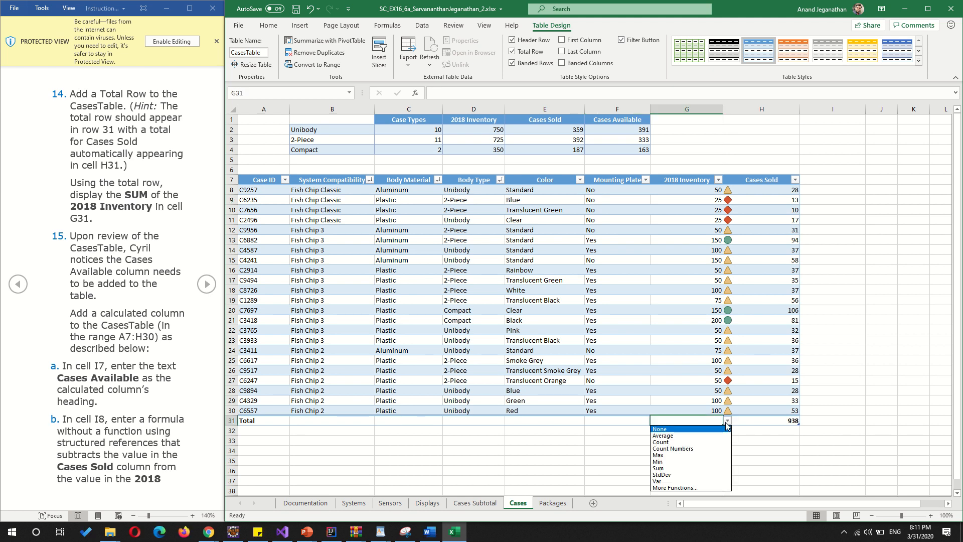
pyautogui.click(678, 468)
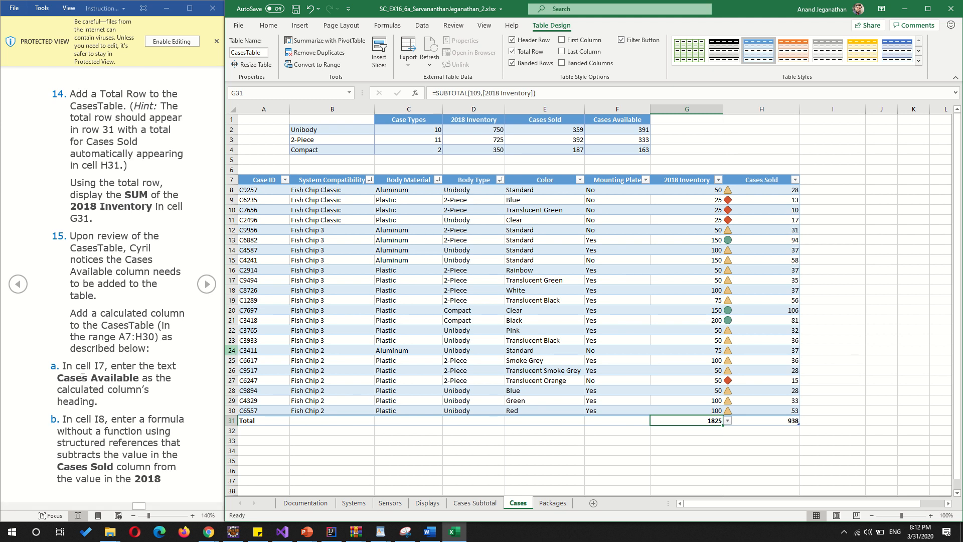
# - Add a new CasesTable column by entering the heading Cases Available in cell I7
pyautogui.click(821, 178)
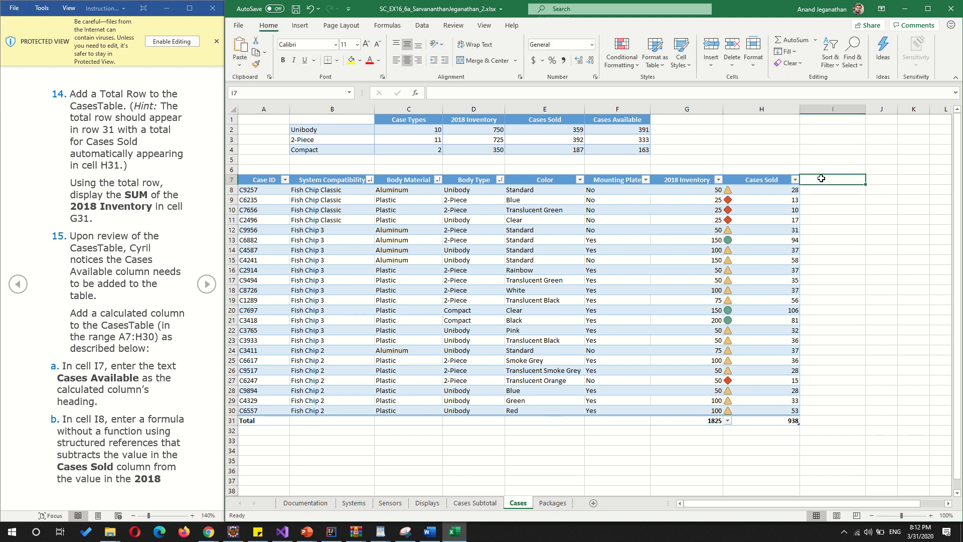
pyautogui.write('Cases T')
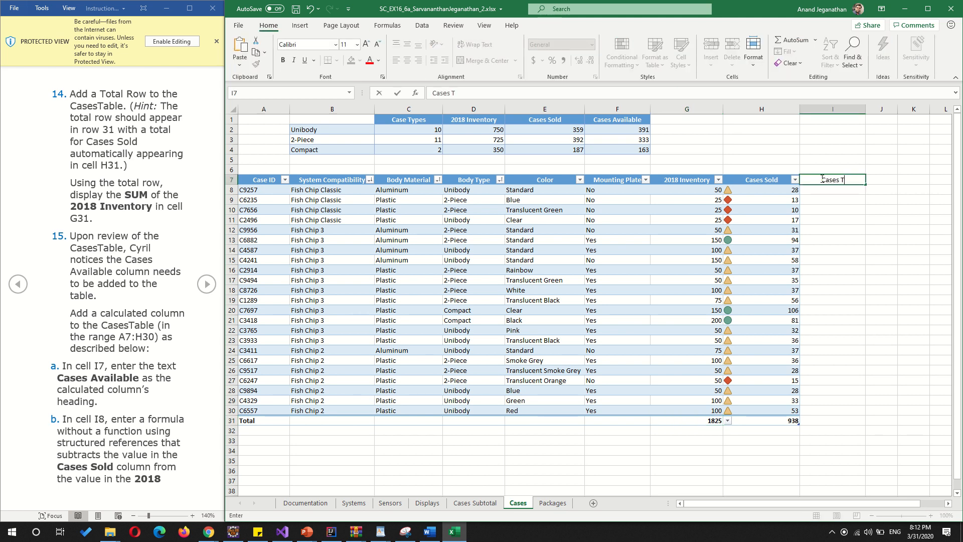
pyautogui.press('BackSpace')
pyautogui.write('Avail')
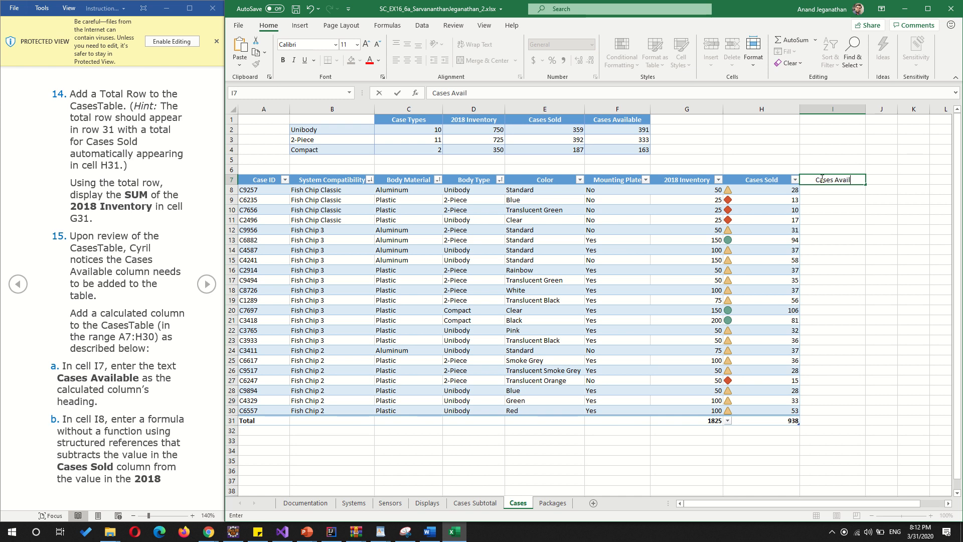
pyautogui.write('able')
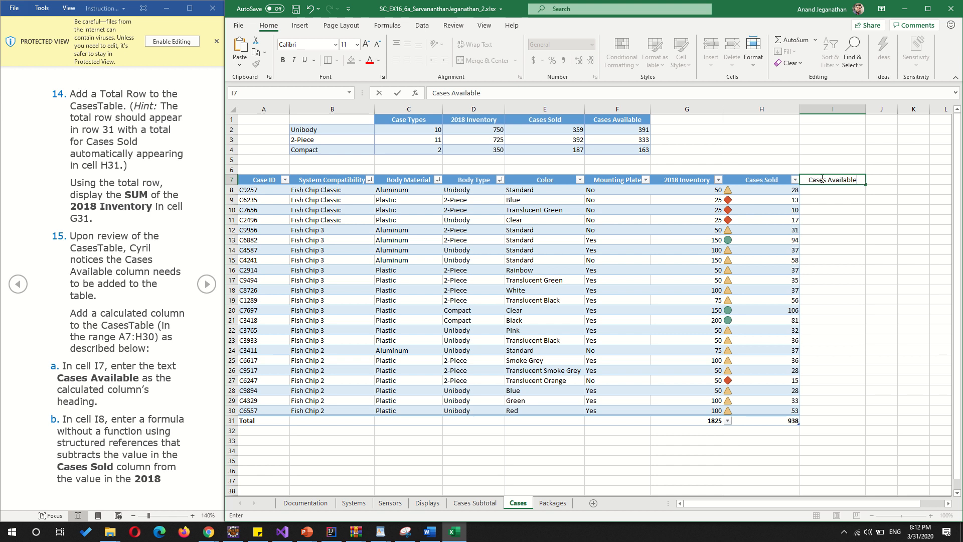
pyautogui.press('Return')
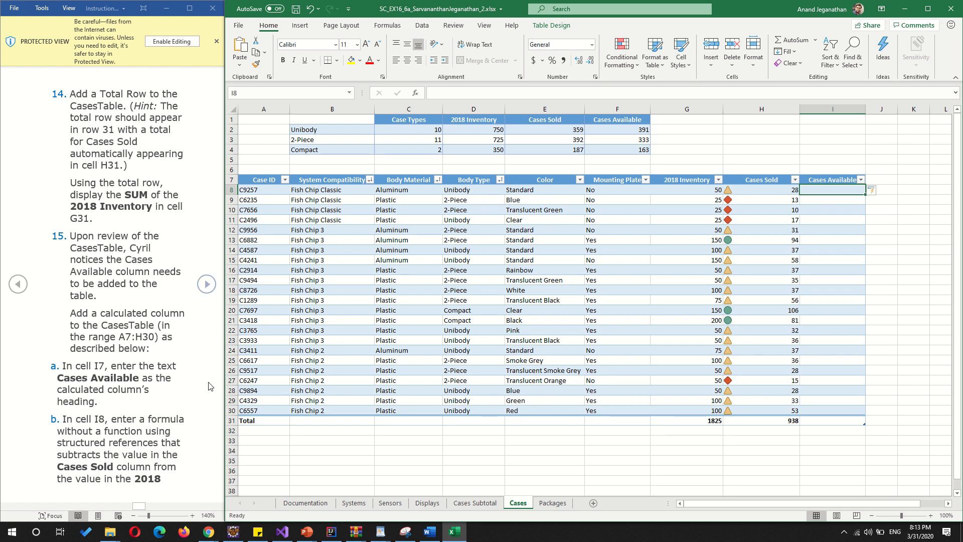
# - Enter =[2018 Inventory]-[Cases Sold] in cell I8, accept the suggested =[@[2018 Inventory]]-[@[Cases Sold]] version, and review the formula
pyautogui.click(207, 284)
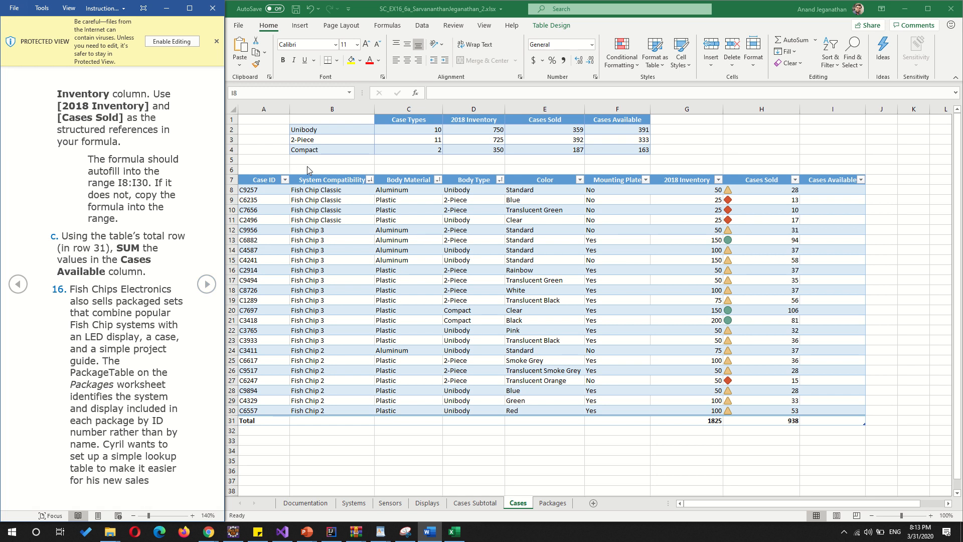
pyautogui.click(820, 191)
pyautogui.write('=')
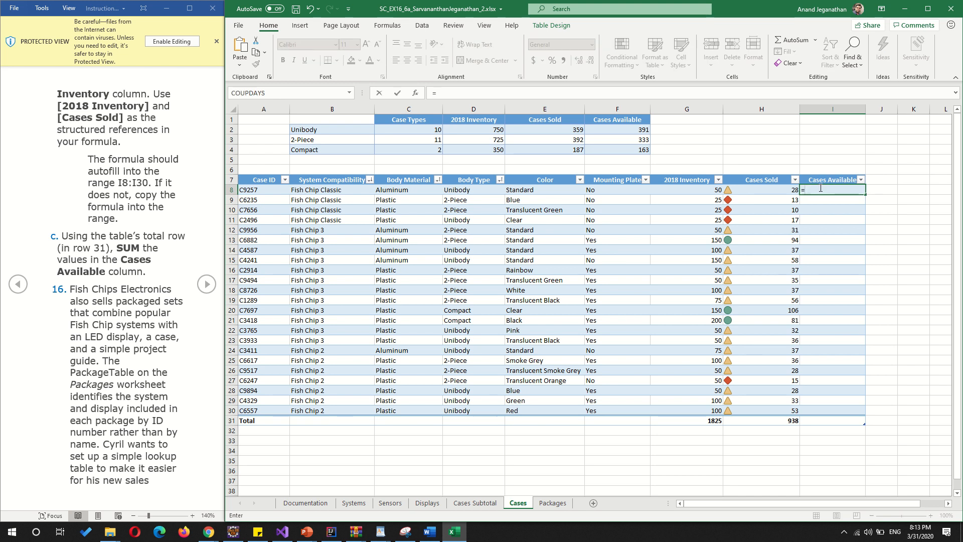
pyautogui.write('[')
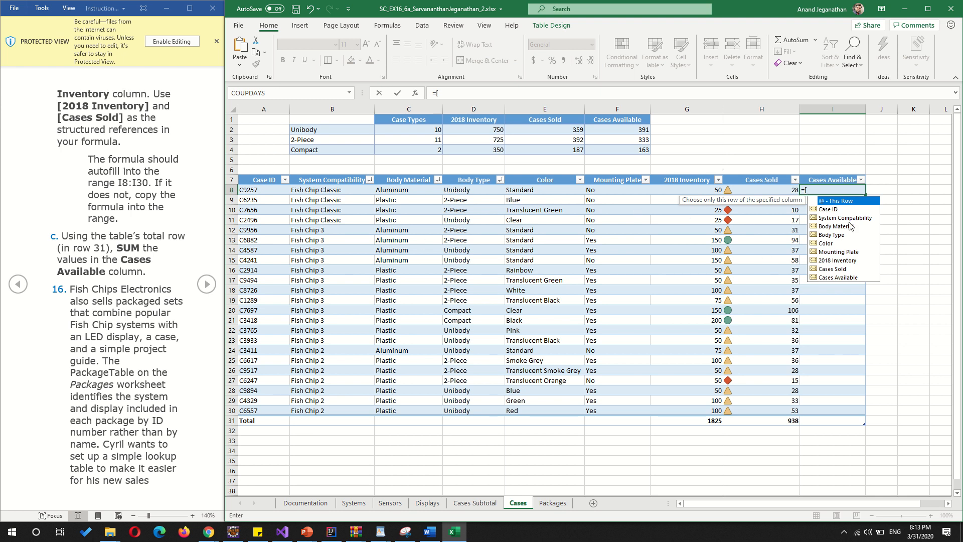
pyautogui.doubleClick(834, 261)
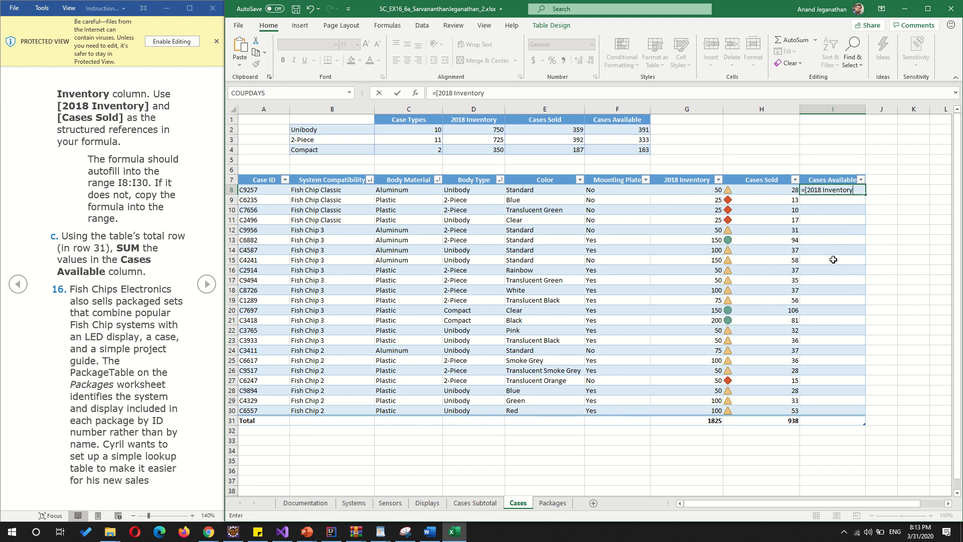
pyautogui.write(']-')
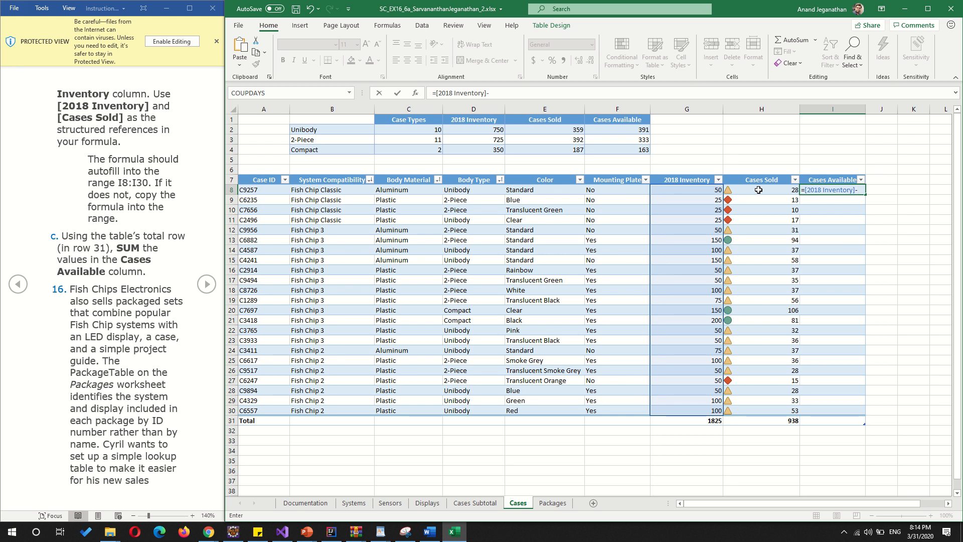
pyautogui.write('[')
pyautogui.press('Down')
pyautogui.press('Down')
pyautogui.press('Down')
pyautogui.press('Down')
pyautogui.press('Down')
pyautogui.press('Down')
pyautogui.press('Down')
pyautogui.press('Down')
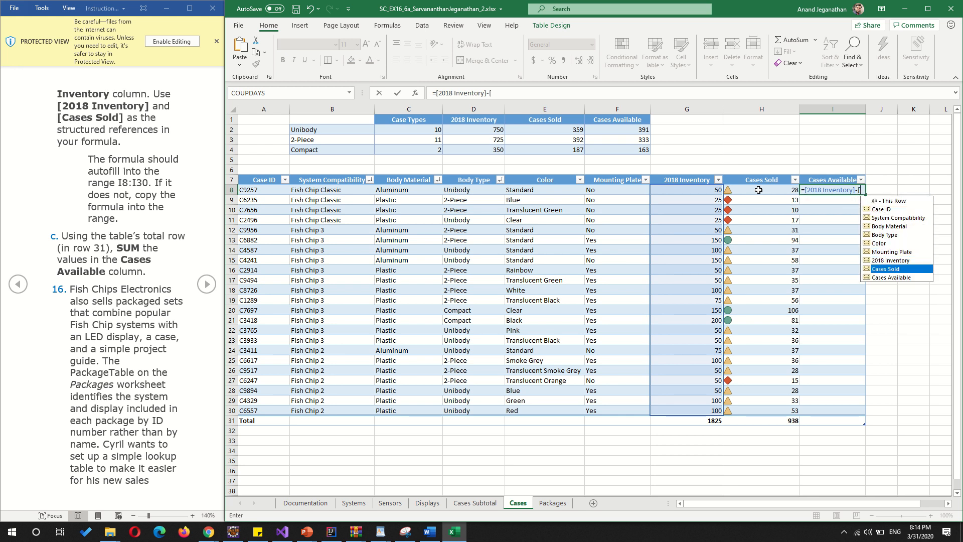
pyautogui.press('Tab')
pyautogui.write(']')
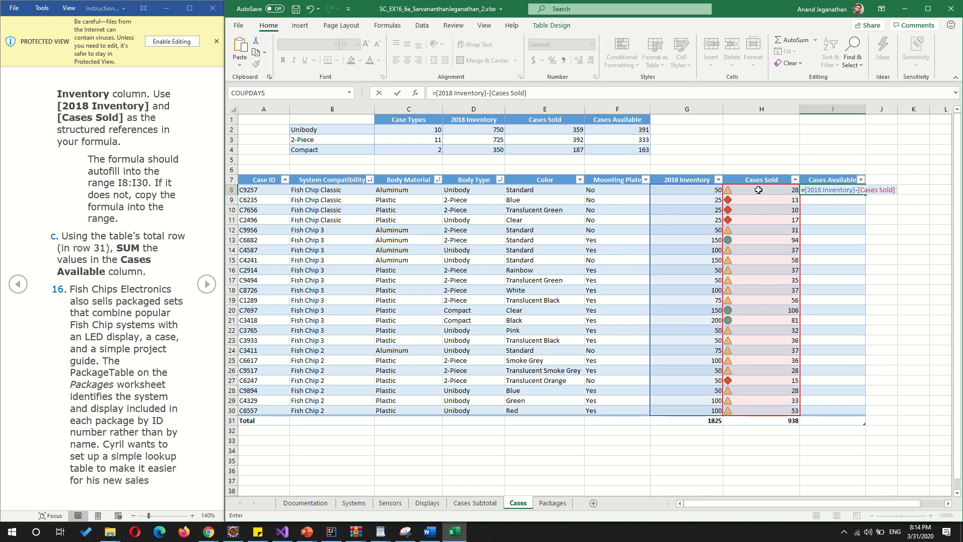
pyautogui.press('Return')
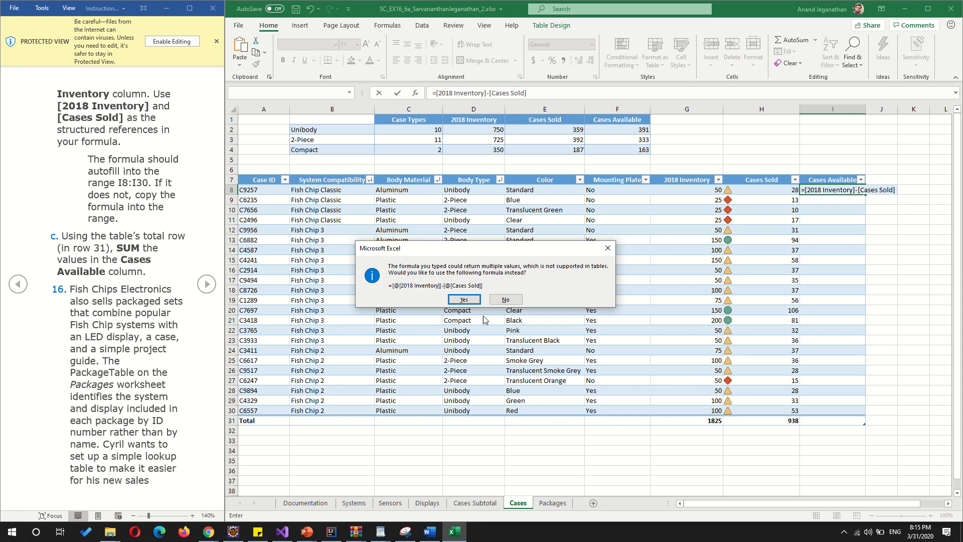
pyautogui.click(464, 299)
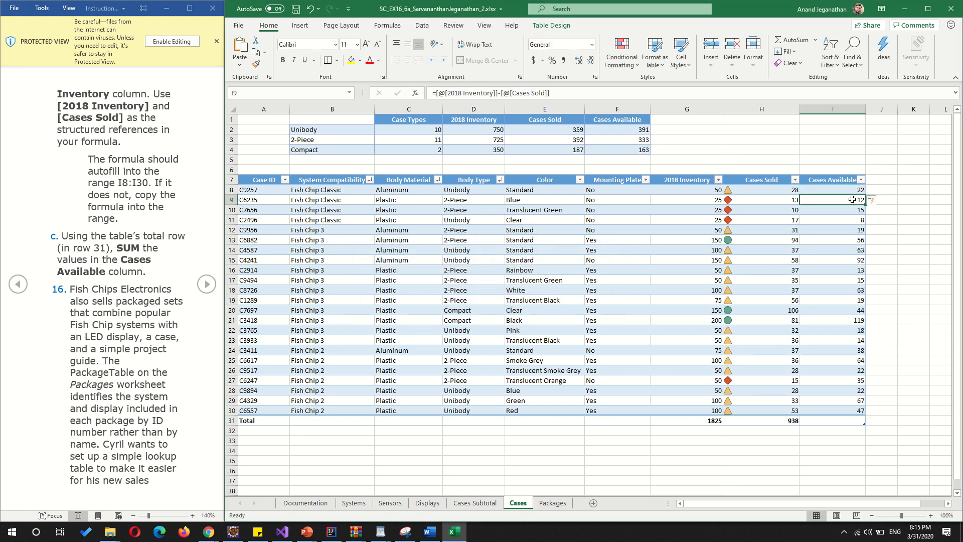
pyautogui.doubleClick(808, 194)
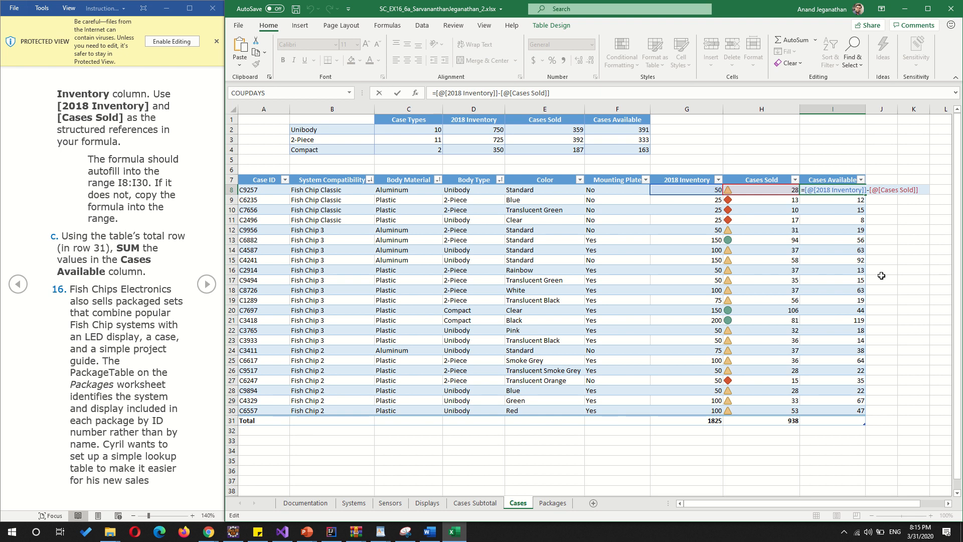
pyautogui.press('Return')
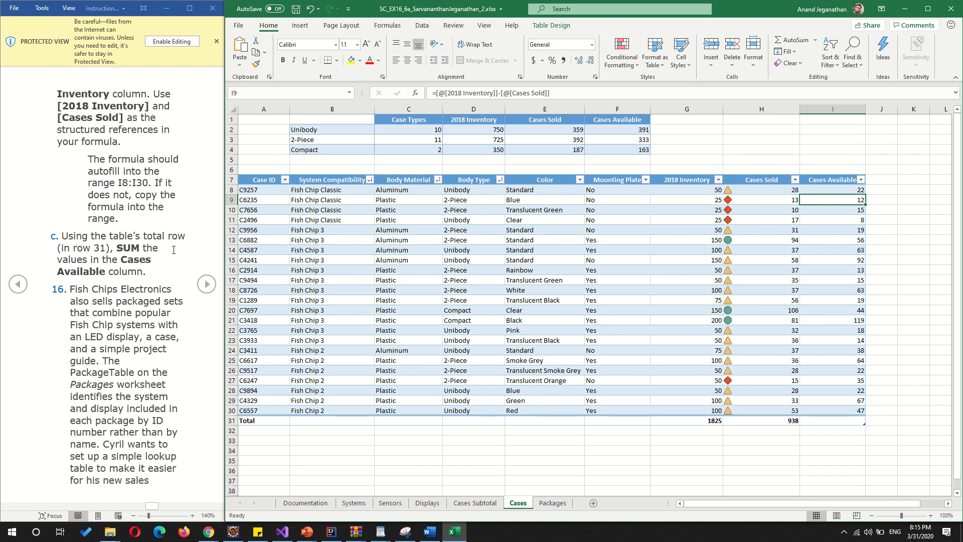
# - Display the Sum of the Cases Available column in cell I31 of the total row
pyautogui.click(825, 417)
pyautogui.click(874, 421)
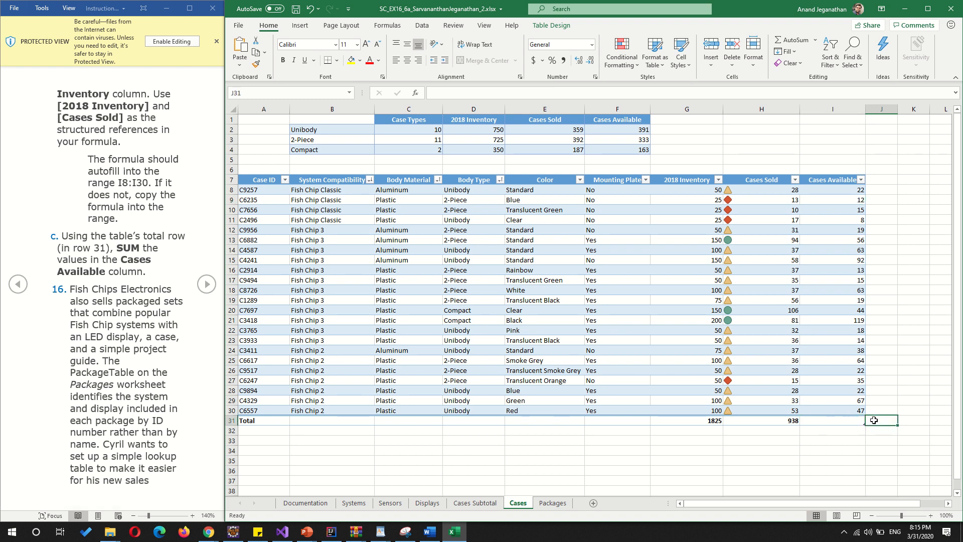
pyautogui.click(846, 423)
pyautogui.click(870, 420)
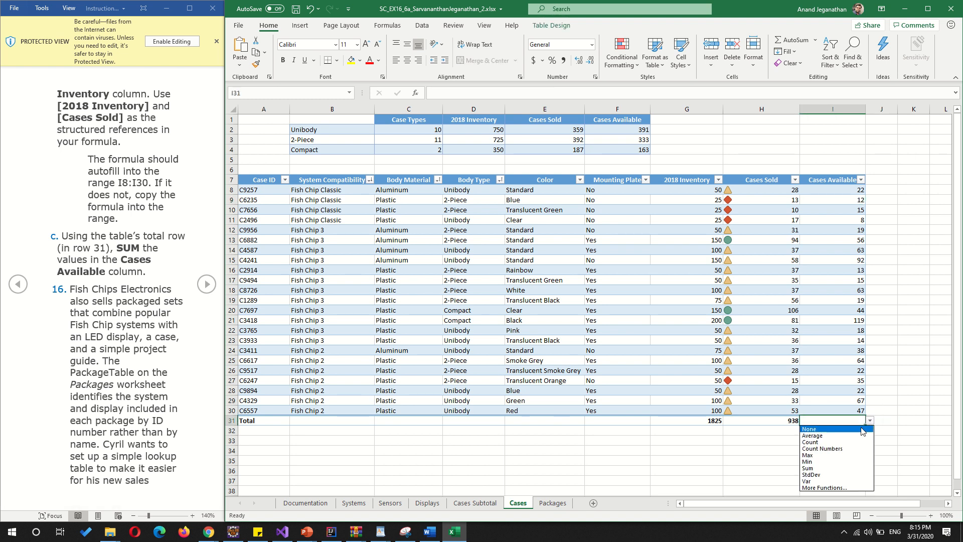
pyautogui.click(828, 468)
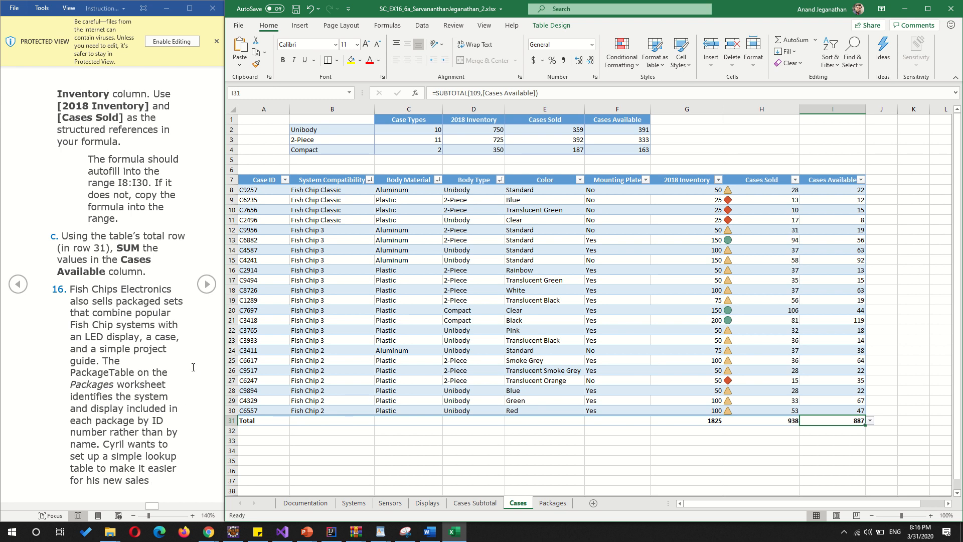
# - Read the step 16 instructions and switch to the Packages worksheet
pyautogui.click(205, 292)
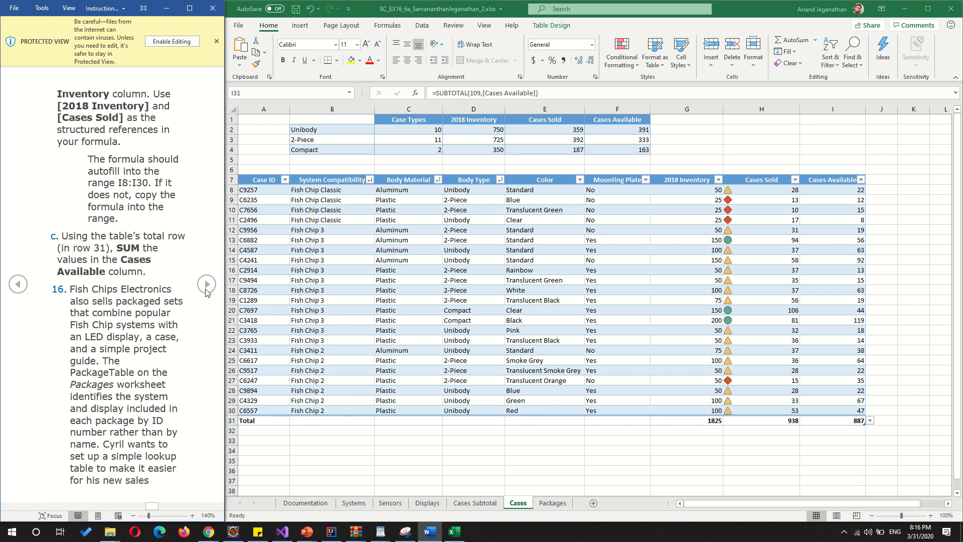
pyautogui.click(205, 293)
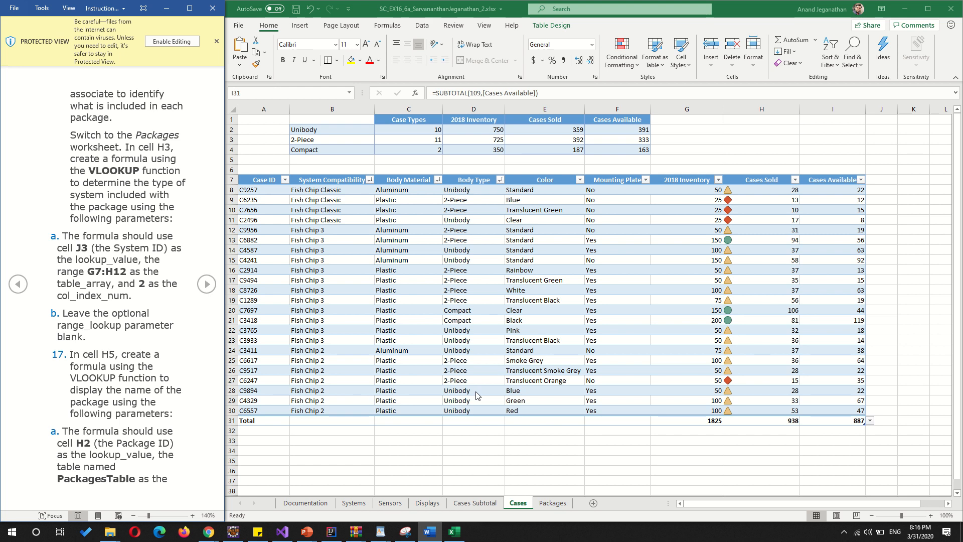
pyautogui.click(19, 285)
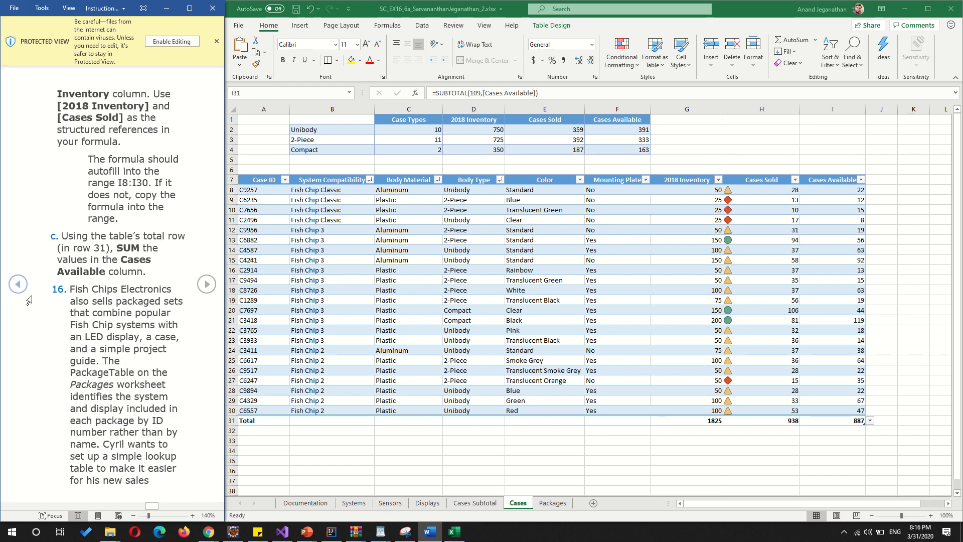
pyautogui.click(206, 284)
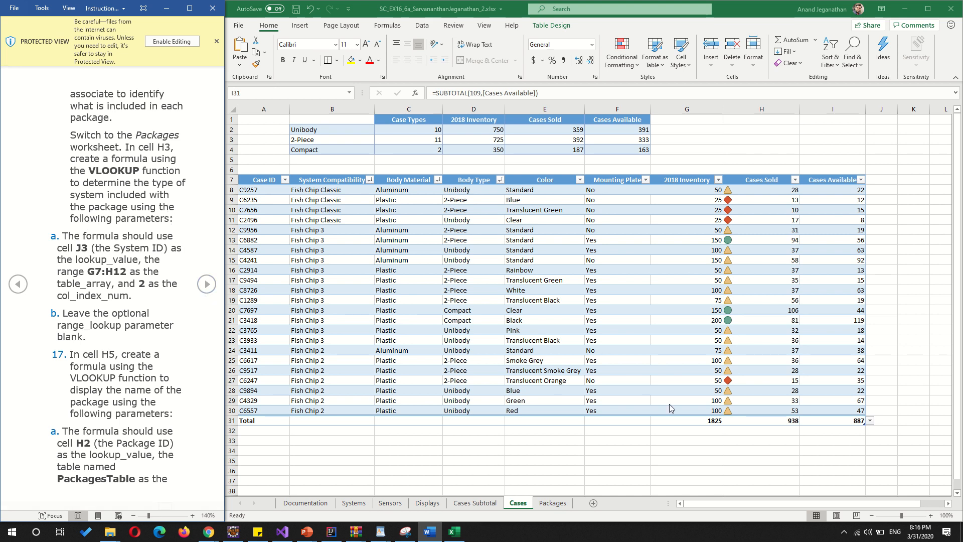
pyautogui.click(543, 507)
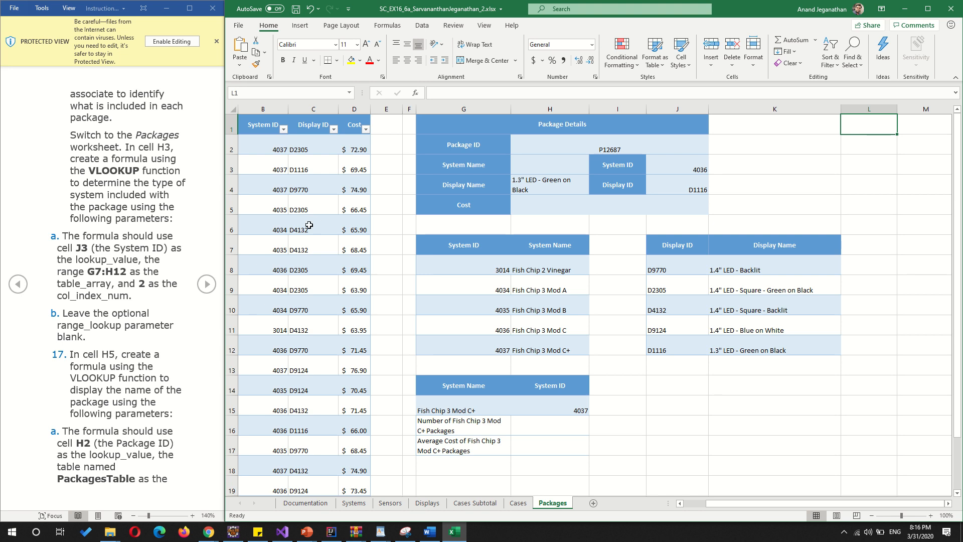
# - Examine the Package ID, System Name, Cost and System ID cells in Package Details, including the formula in cell J3, against the instructions
pyautogui.click(540, 167)
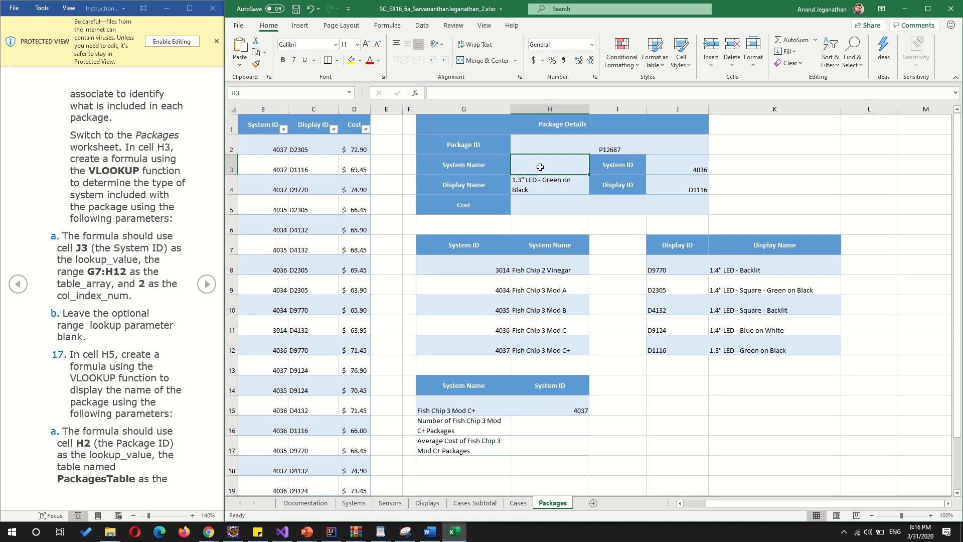
pyautogui.click(609, 142)
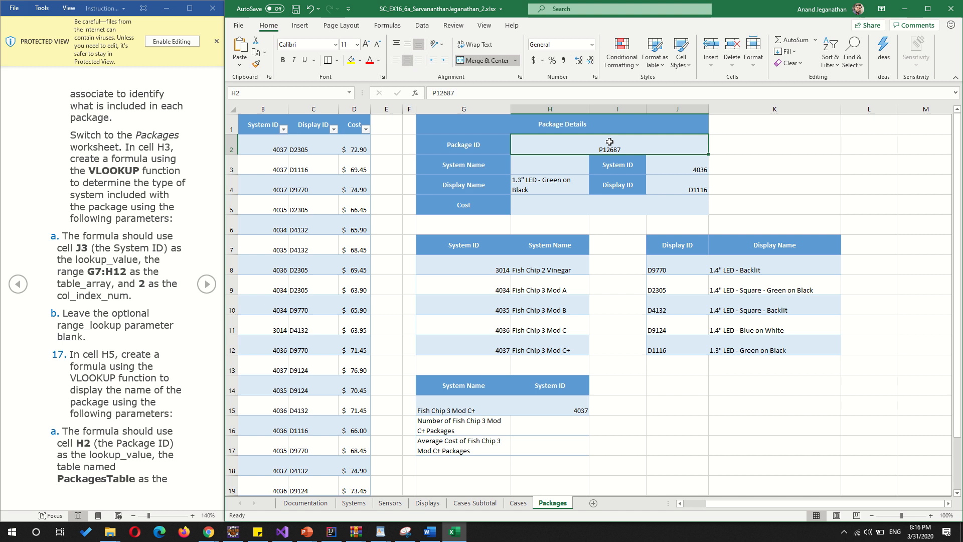
pyautogui.click(544, 173)
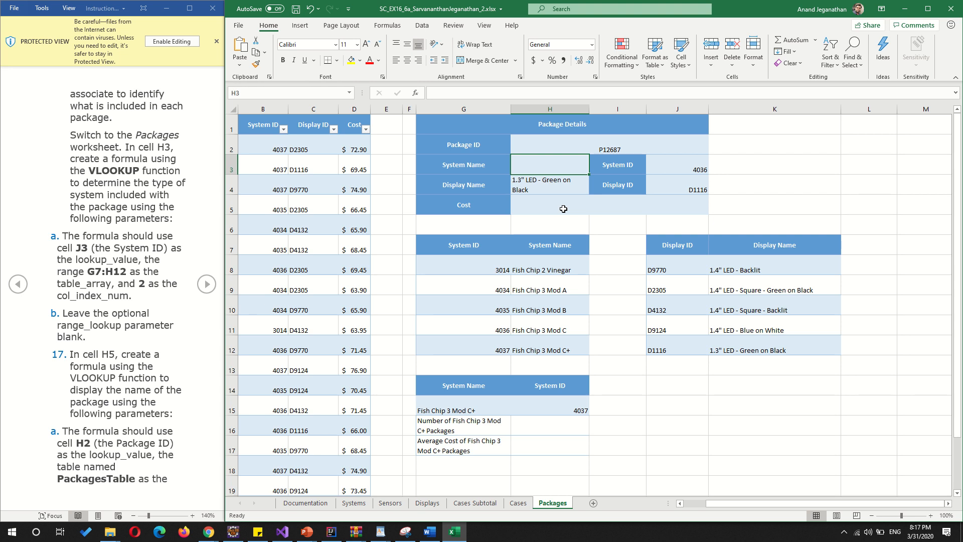
pyautogui.click(563, 209)
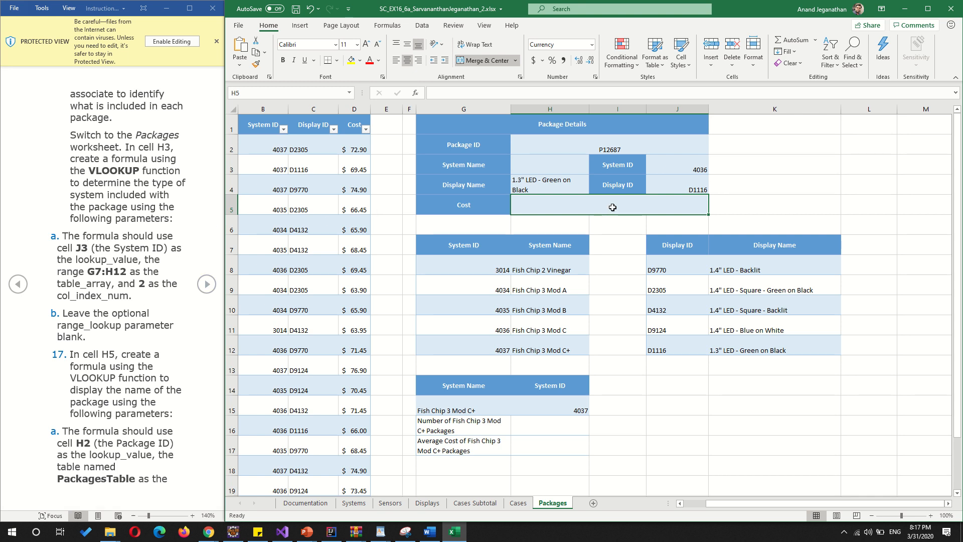
pyautogui.click(684, 165)
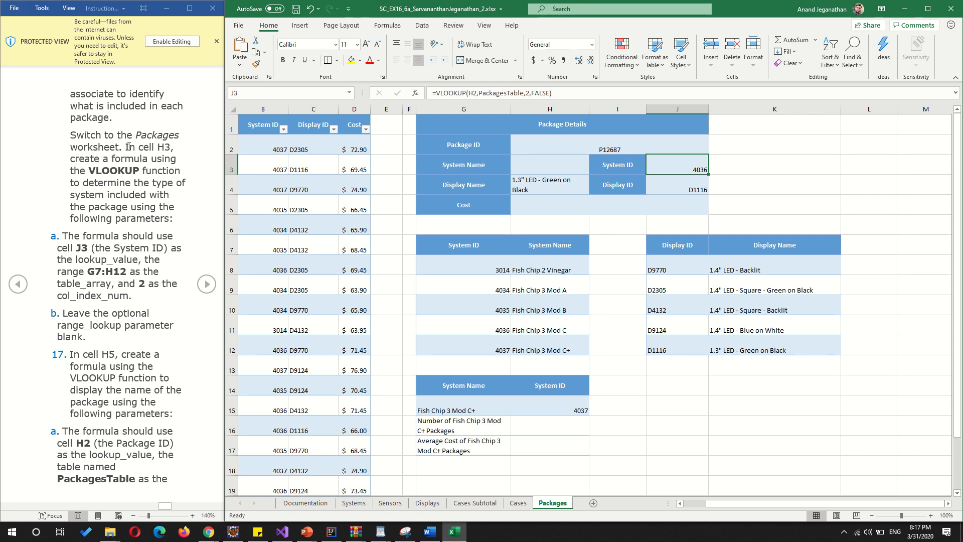
pyautogui.moveTo(125, 146); pyautogui.dragTo(178, 147)
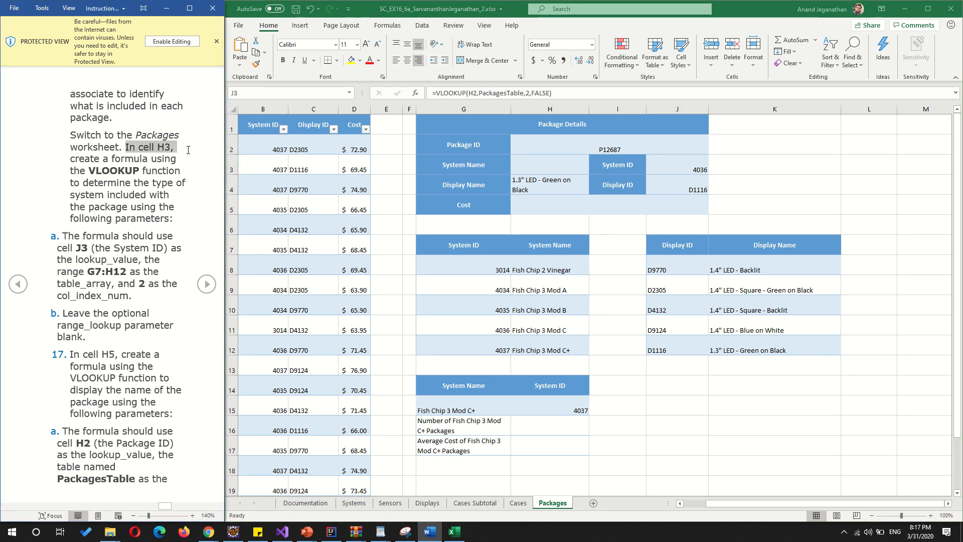
pyautogui.click(531, 164)
pyautogui.doubleClick(532, 164)
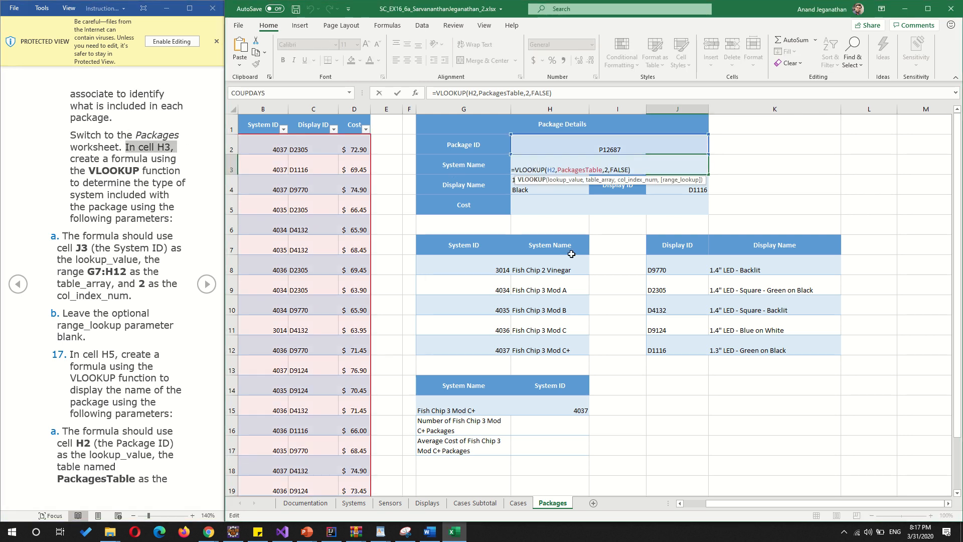
pyautogui.press('Escape')
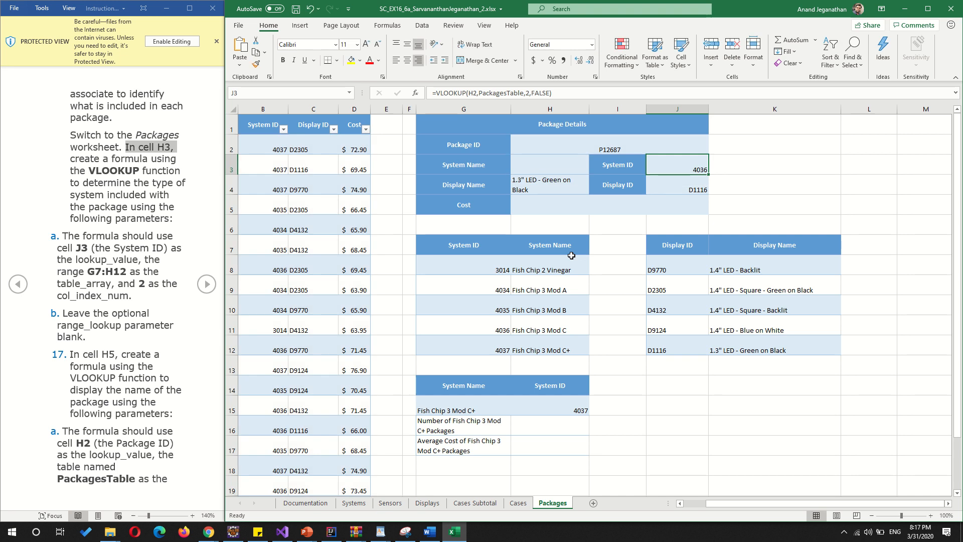
# - Enter =VLOOKUP(J3,G7:H12,2) in cell H3 to look up the system name, and check it against the System ID cell
pyautogui.click(546, 161)
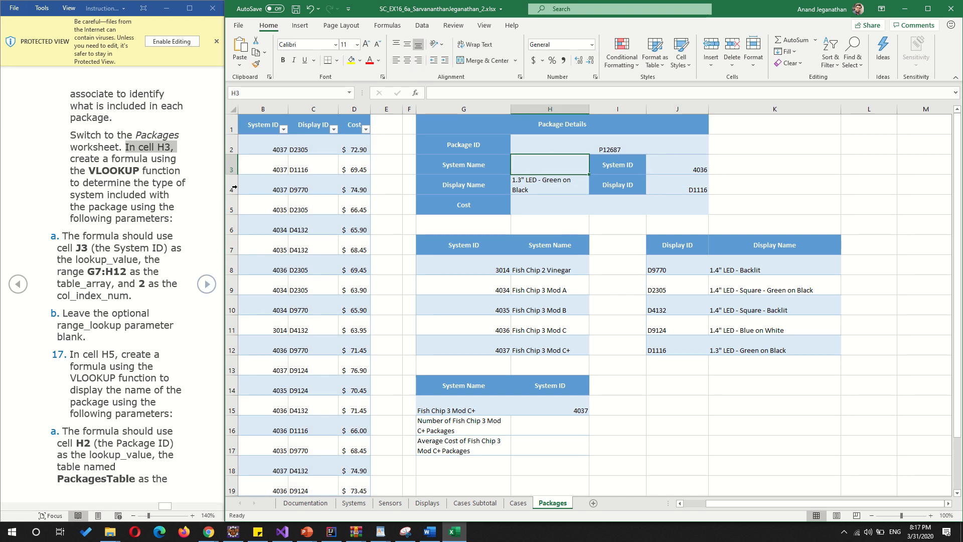
pyautogui.write('=')
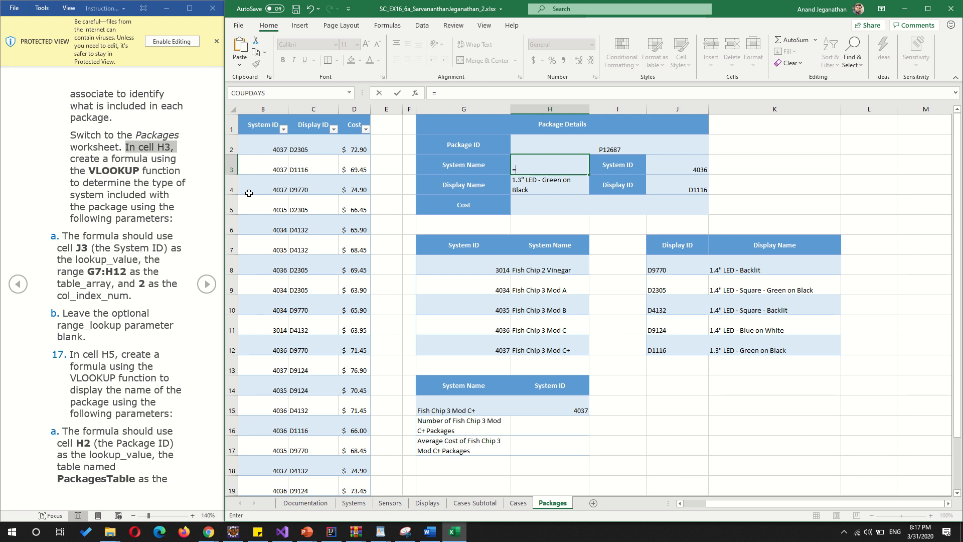
pyautogui.write('vl')
pyautogui.press('Tab')
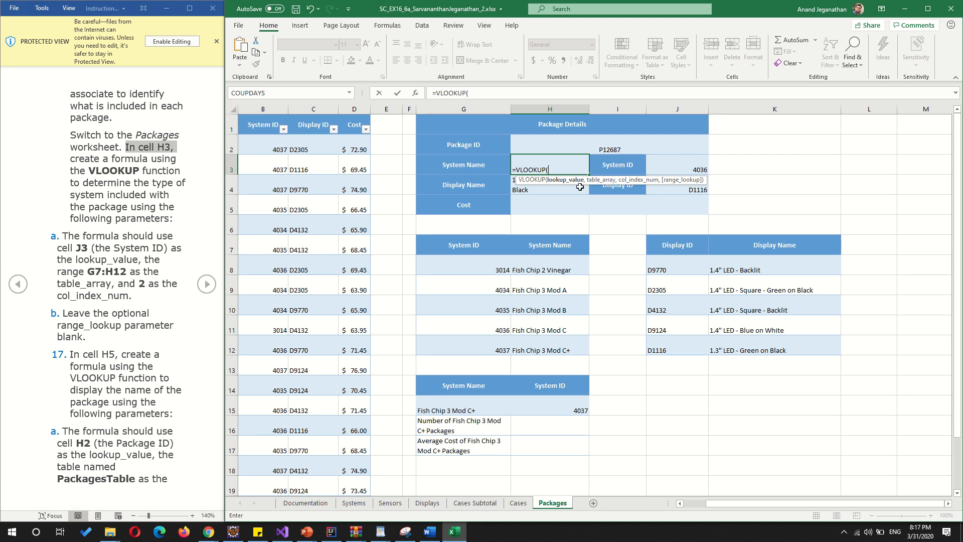
pyautogui.click(688, 162)
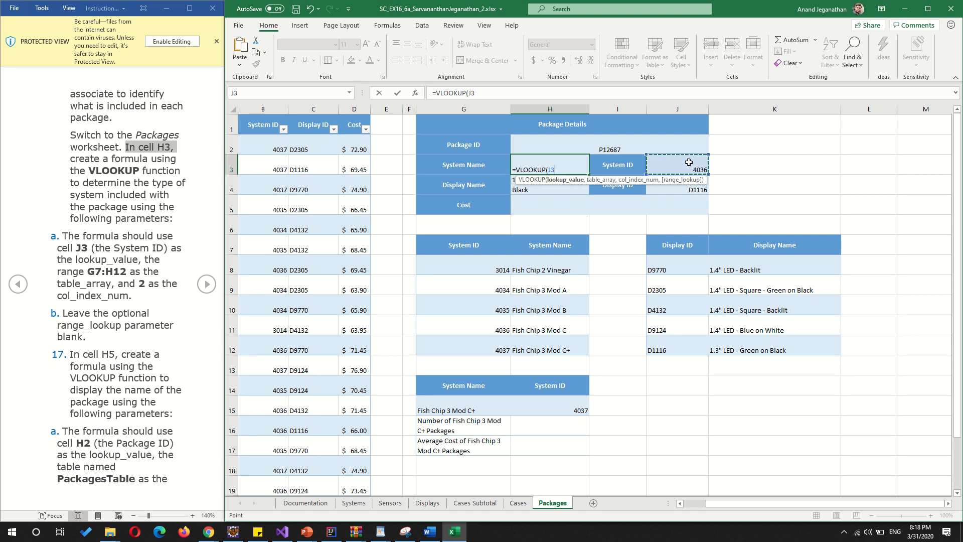
pyautogui.write(',')
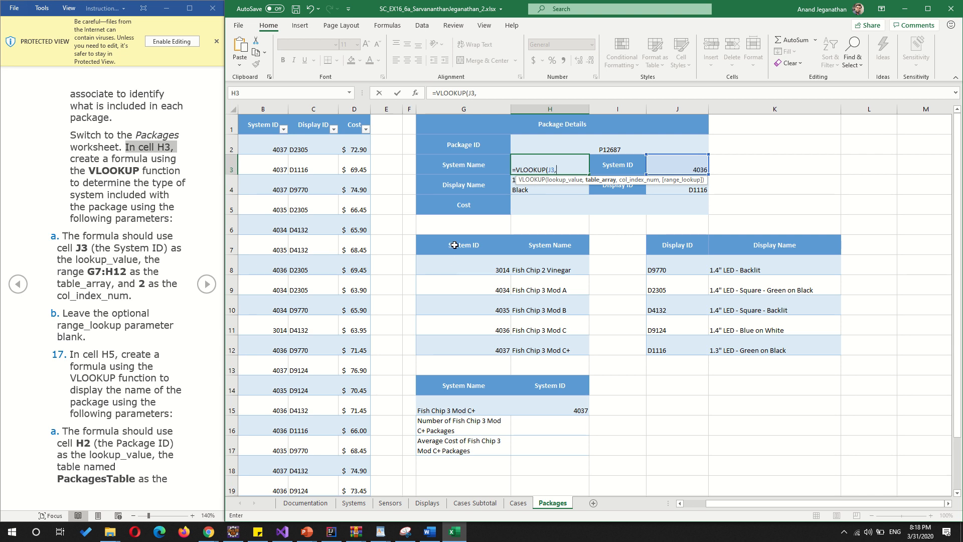
pyautogui.moveTo(454, 245); pyautogui.dragTo(552, 345)
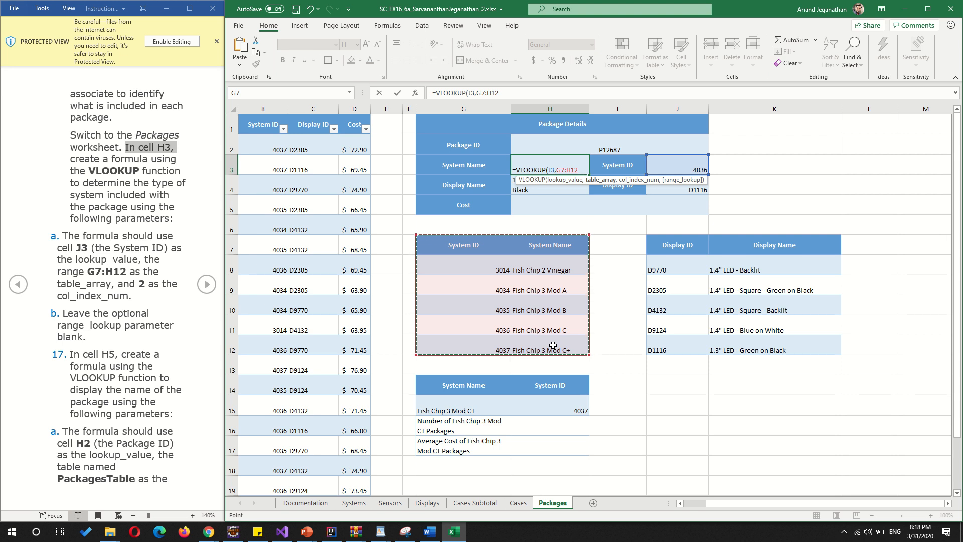
pyautogui.write(',2')
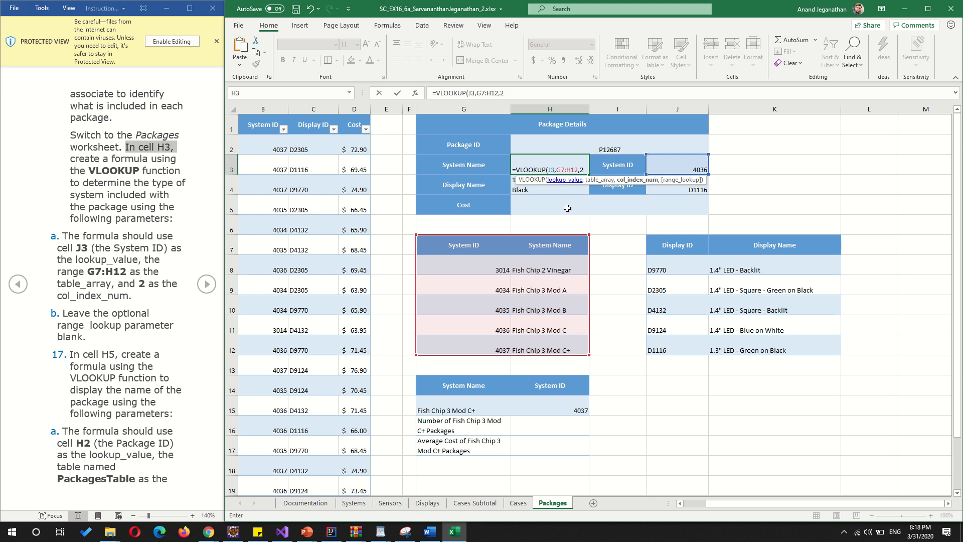
pyautogui.write(')')
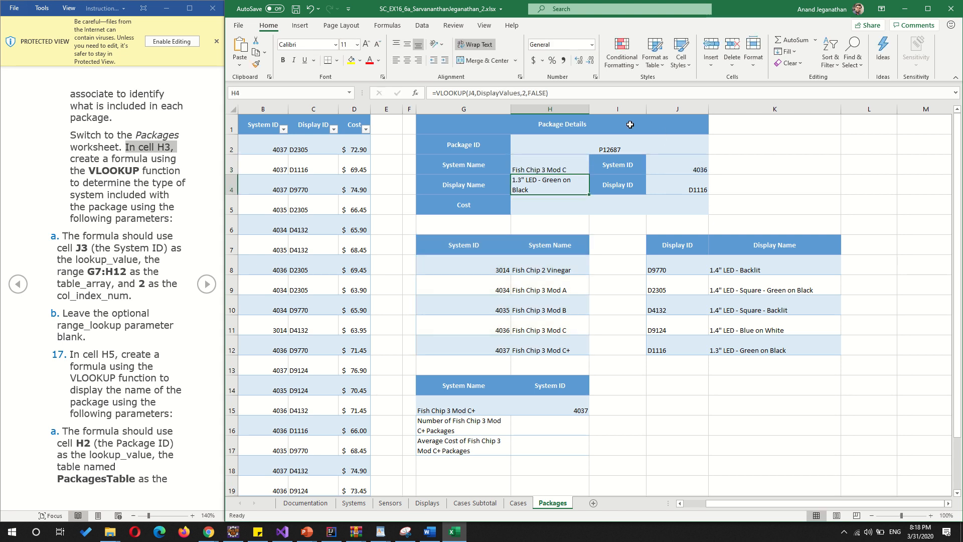
pyautogui.hotkey('ctrl', 'Return')
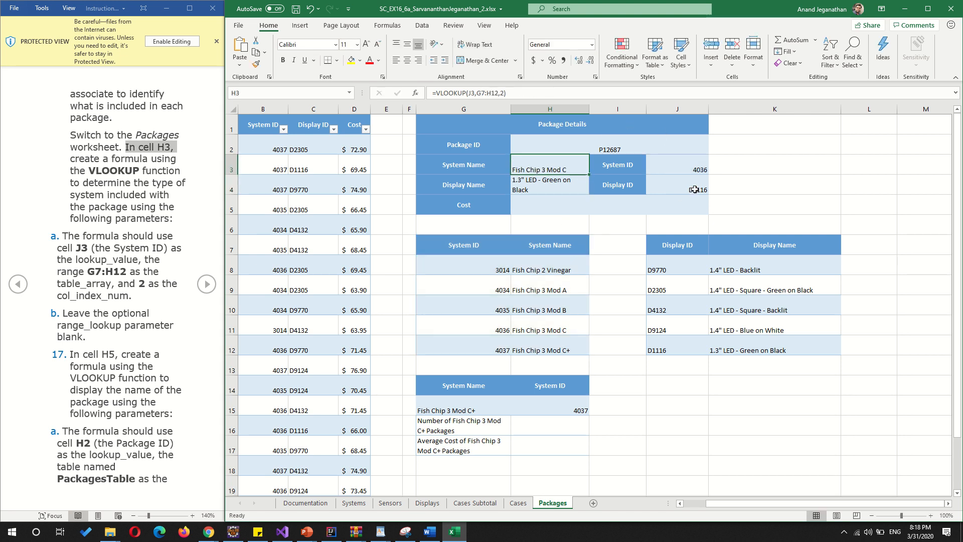
pyautogui.click(699, 170)
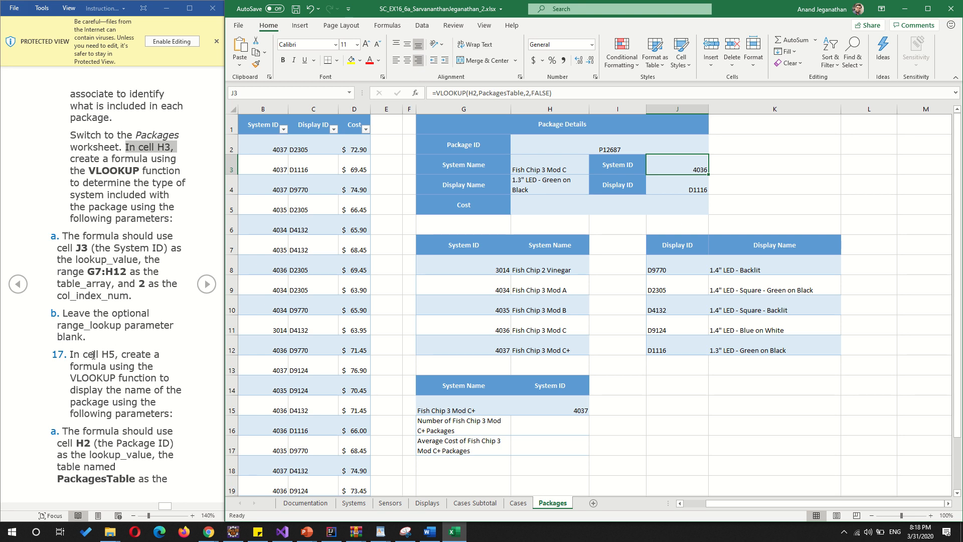
# - Begin a VLOOKUP formula in the Cost cell H5 with the Package ID in H2 as the lookup value
pyautogui.click(598, 204)
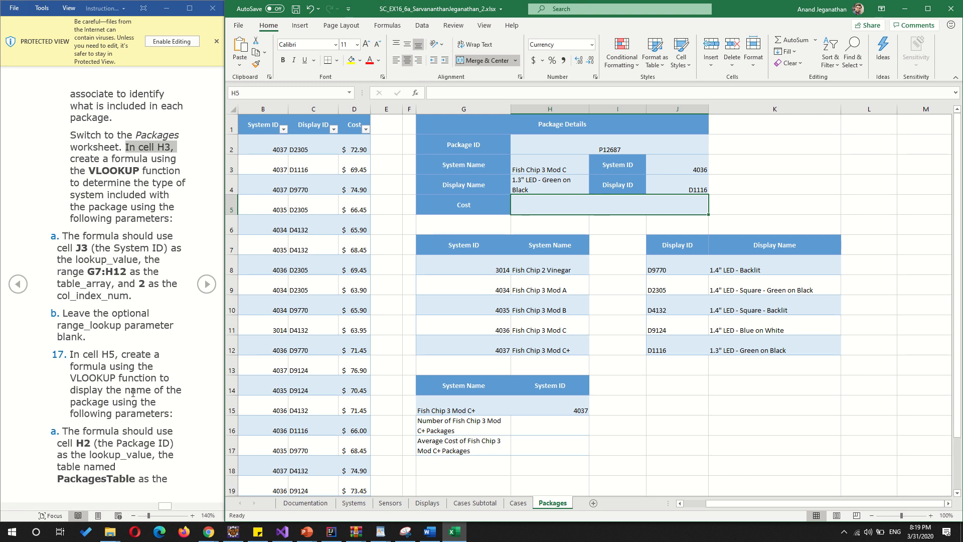
pyautogui.write('=VL')
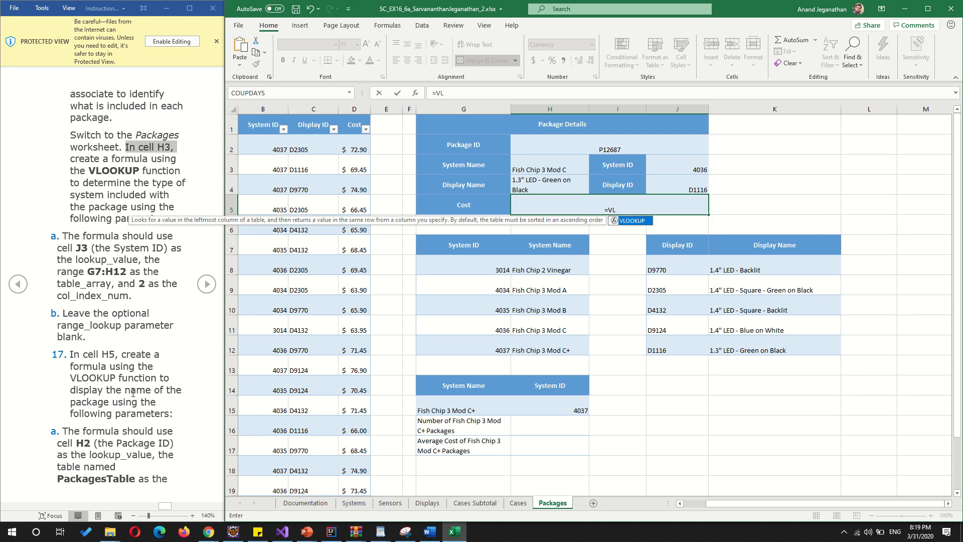
pyautogui.press('Tab')
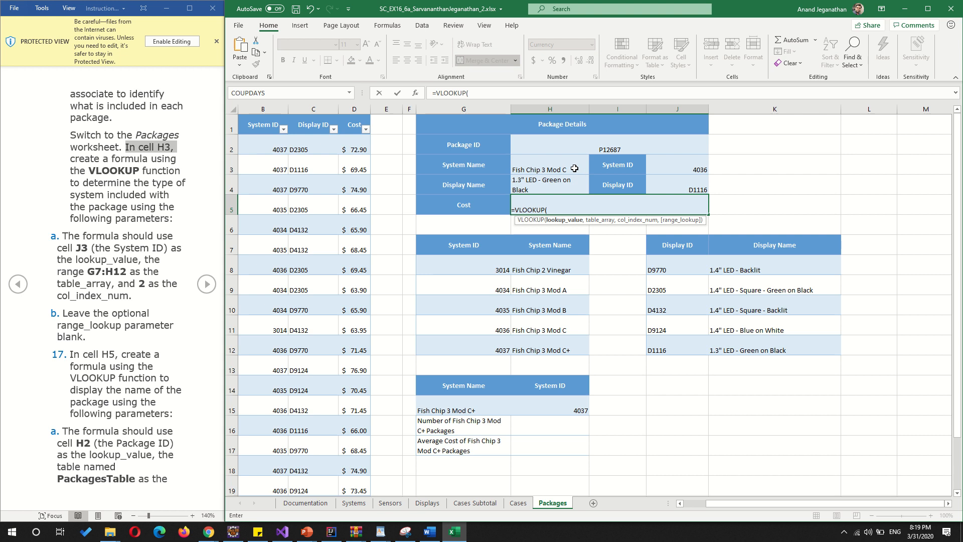
pyautogui.click(602, 148)
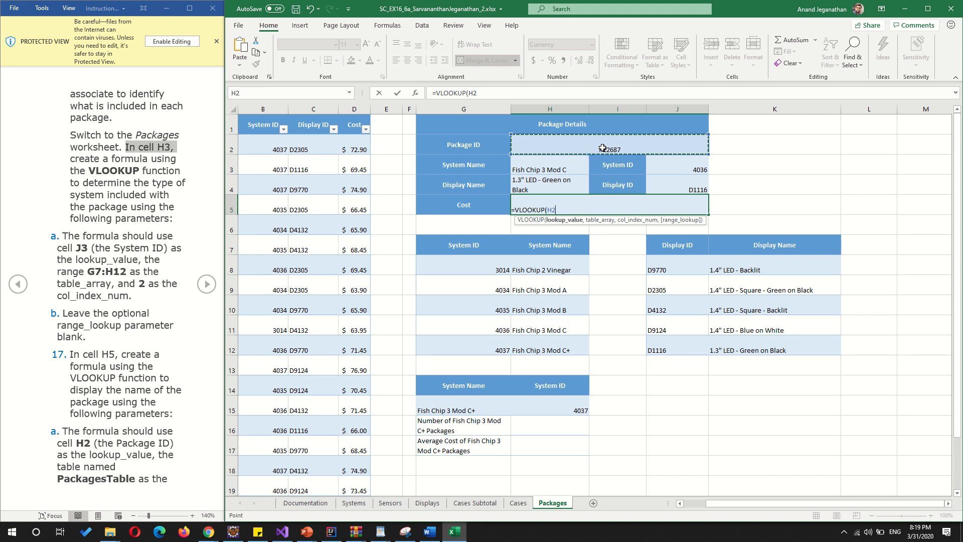
pyautogui.write(',')
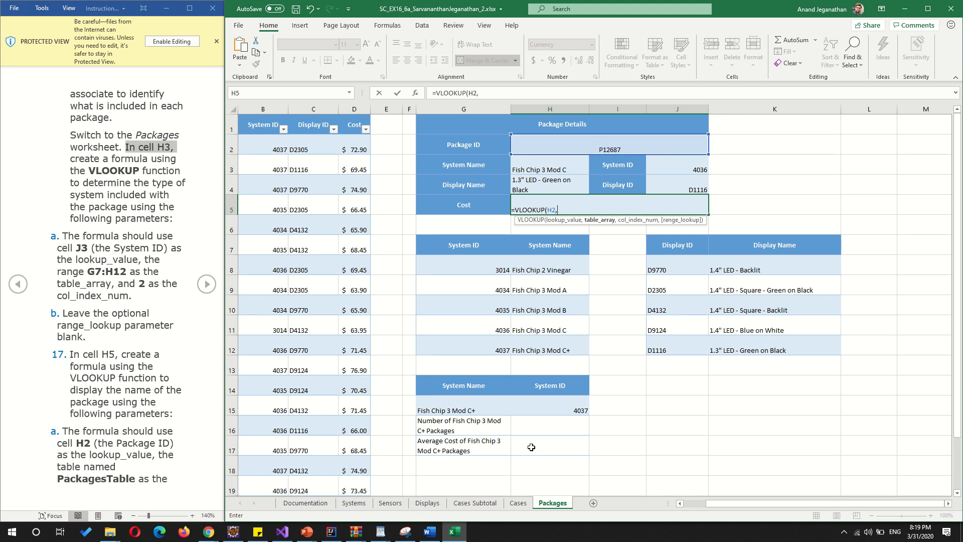
# - Give the H5 VLOOKUP formula PackagesTable as its table array and 4 as its column index
pyautogui.click(680, 503)
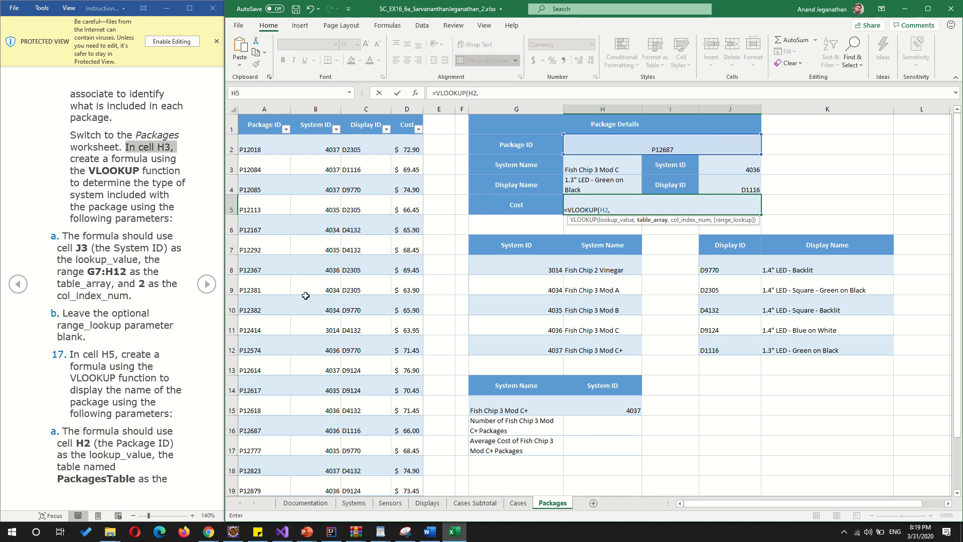
pyautogui.click(302, 265)
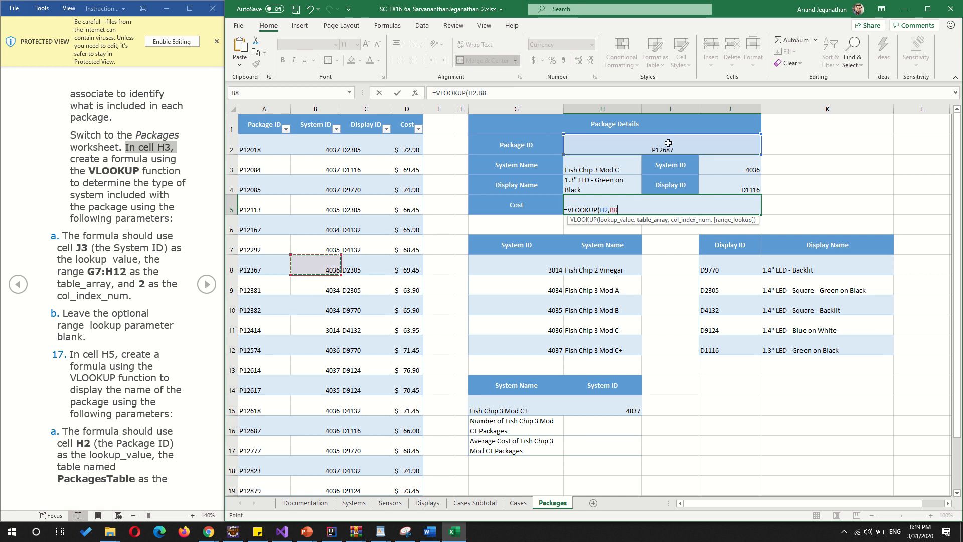
pyautogui.click(491, 93)
pyautogui.press('BackSpace')
pyautogui.press('BackSpace')
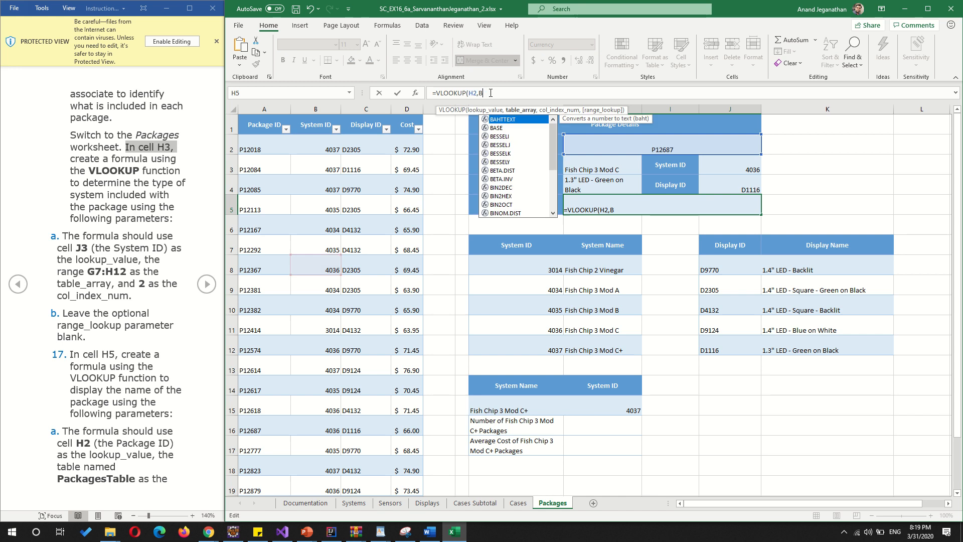
pyautogui.write('P')
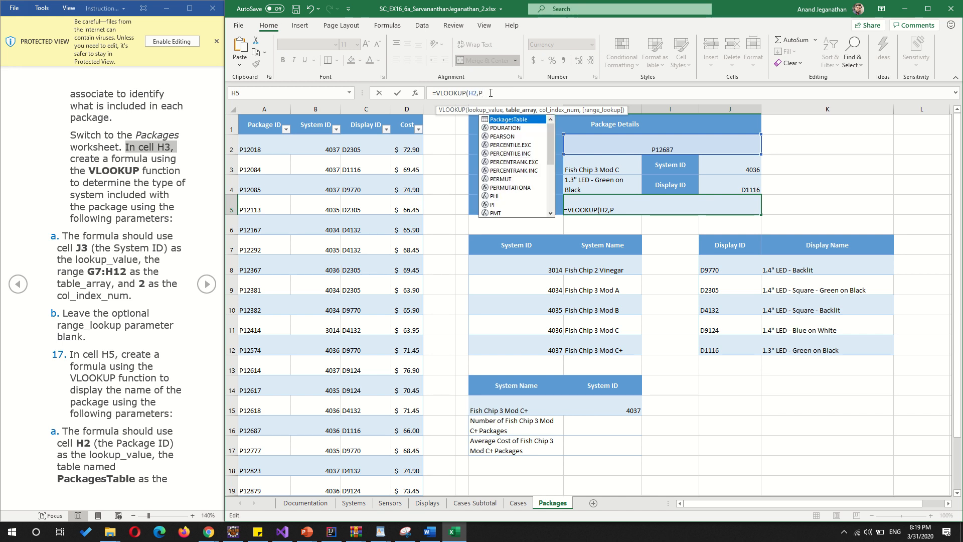
pyautogui.press('Tab')
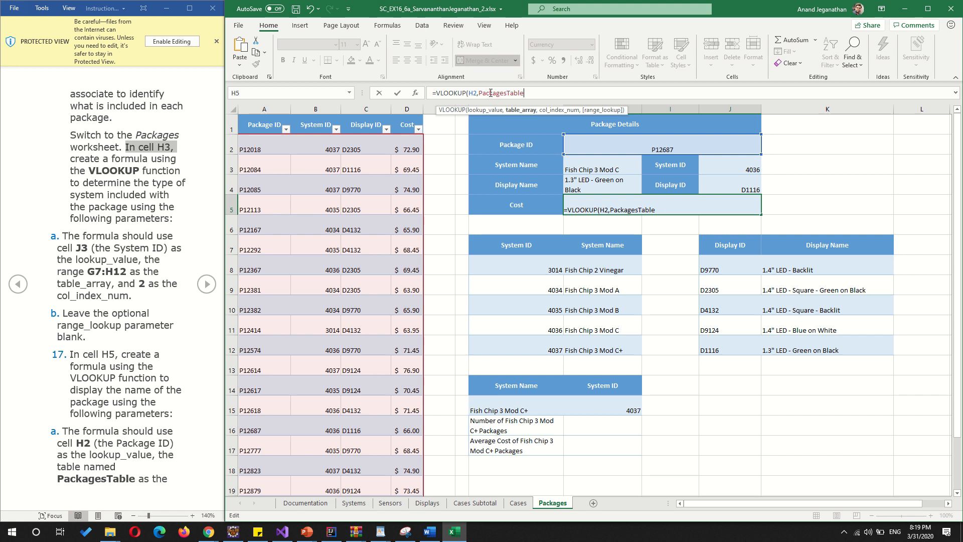
pyautogui.write(',')
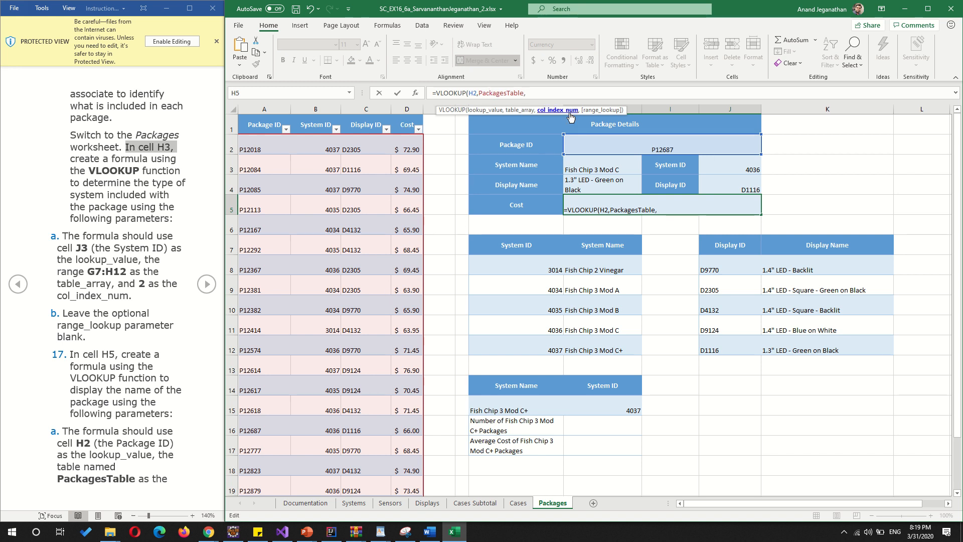
pyautogui.write('4')
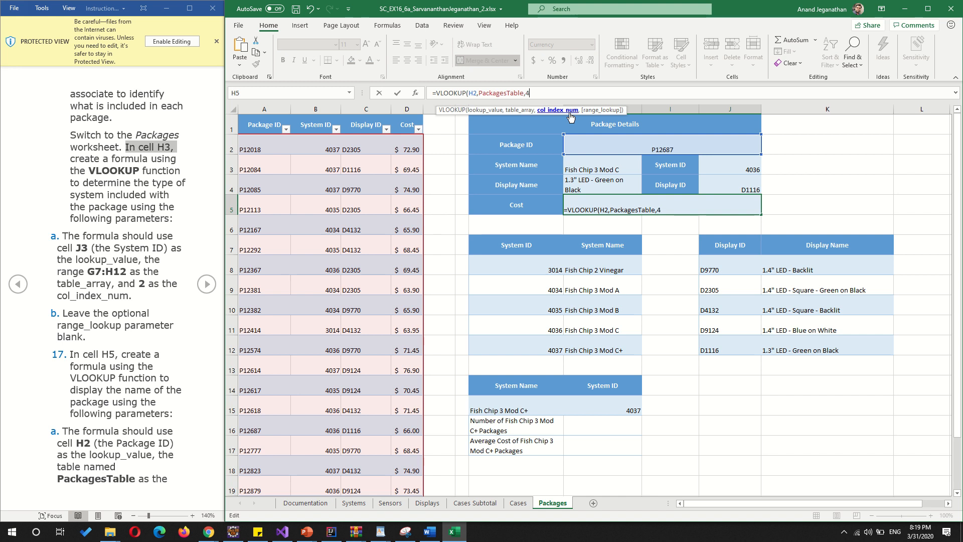
# - Complete =VLOOKUP(H2,PackagesTable,4) in cell H5 per the instructions and check it against the table row for package P12687
pyautogui.click(207, 284)
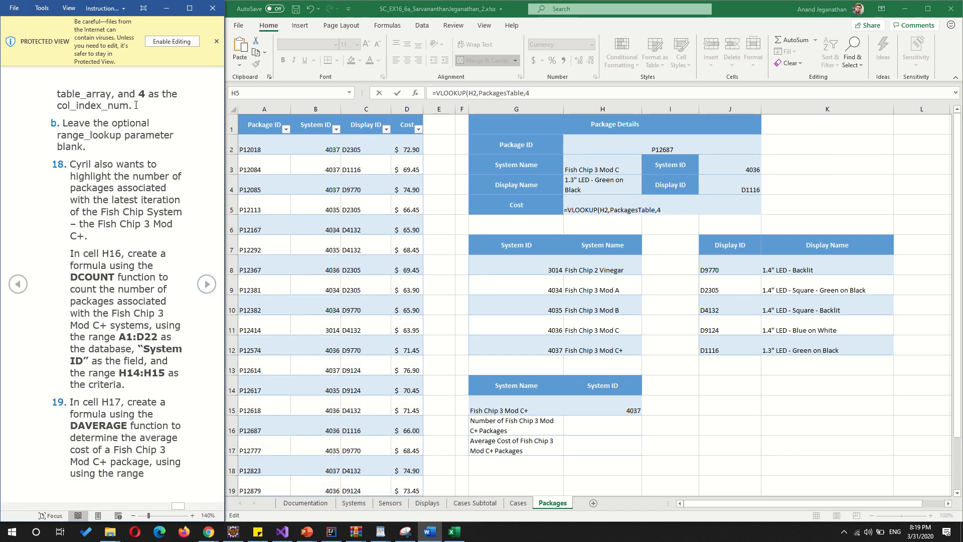
pyautogui.click(545, 92)
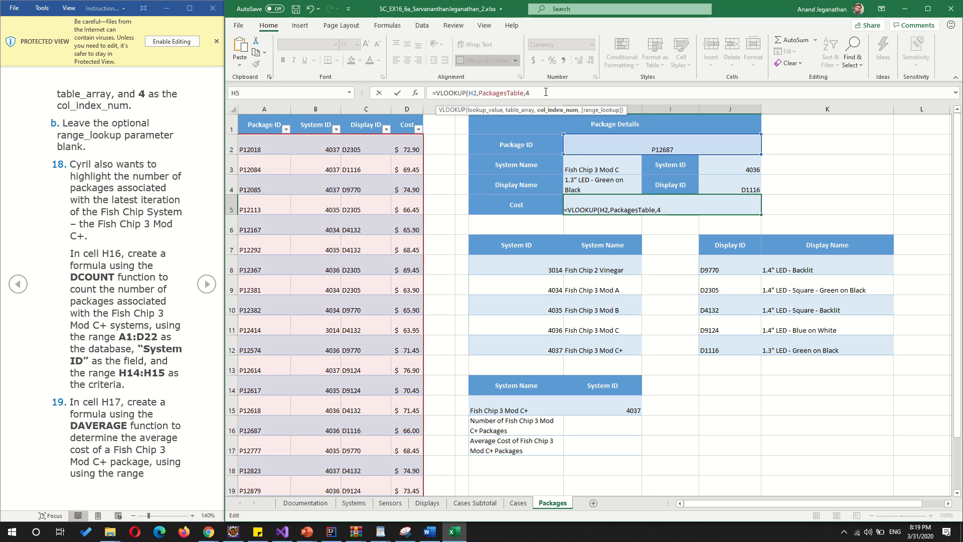
pyautogui.write(')')
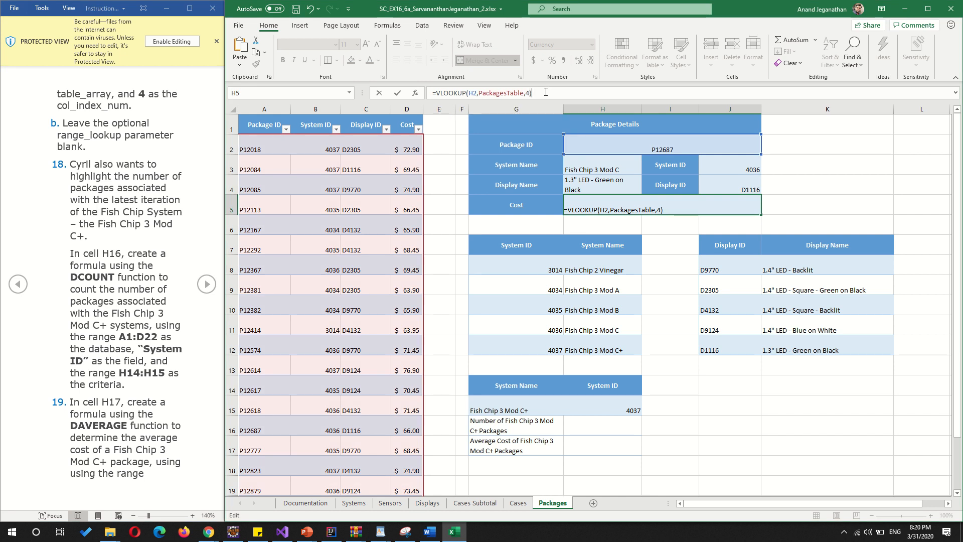
pyautogui.press('Return')
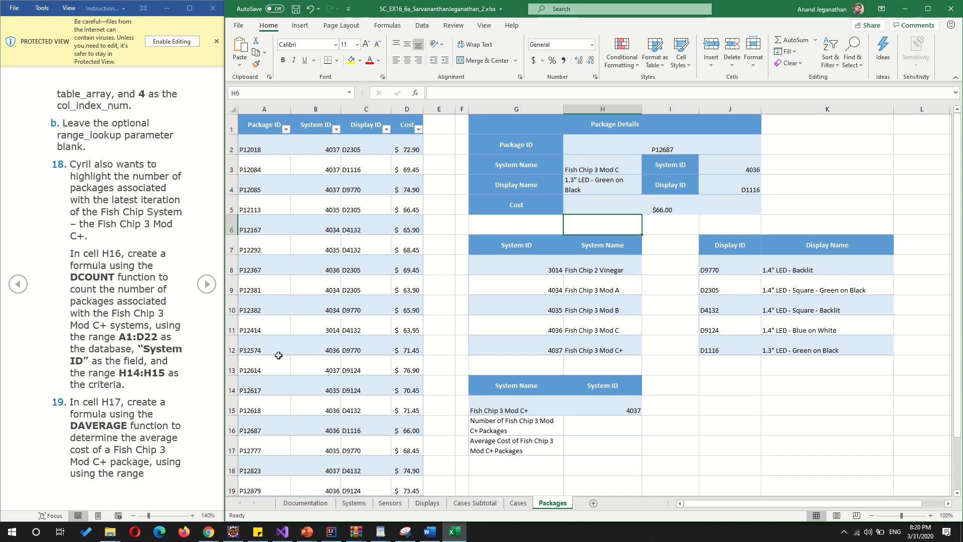
pyautogui.click(258, 432)
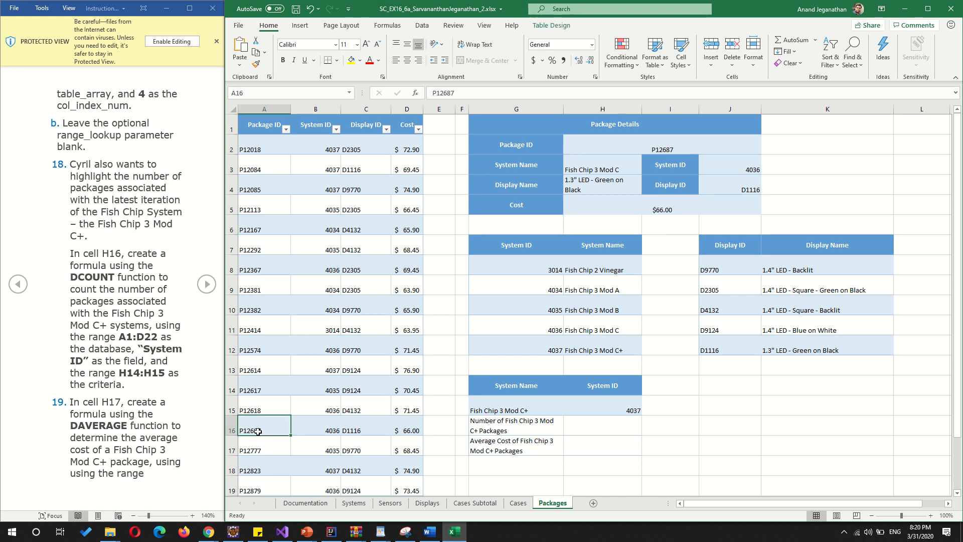
pyautogui.click(407, 428)
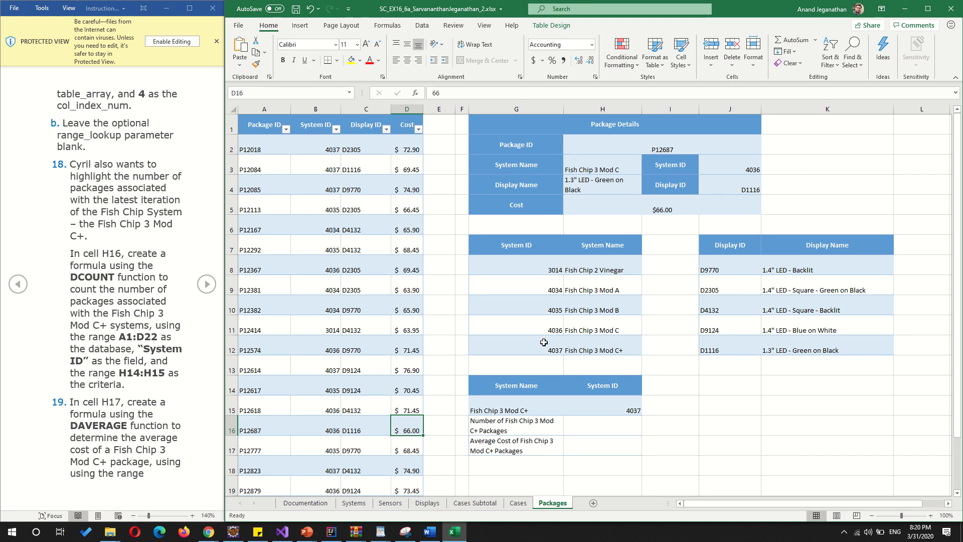
# - Begin a DCOUNT formula in cell H16 with the whole packages table, A1:D22, as the database
pyautogui.click(596, 431)
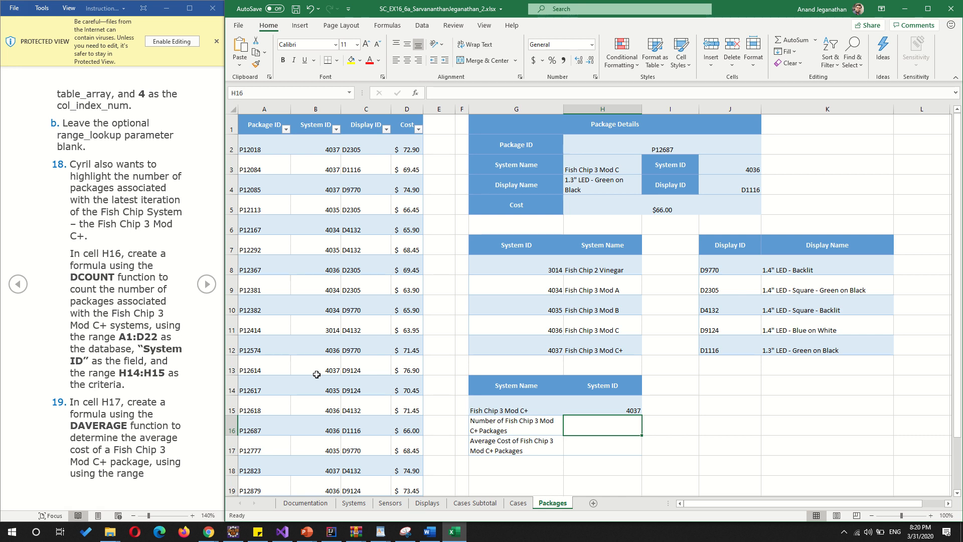
pyautogui.write('=D')
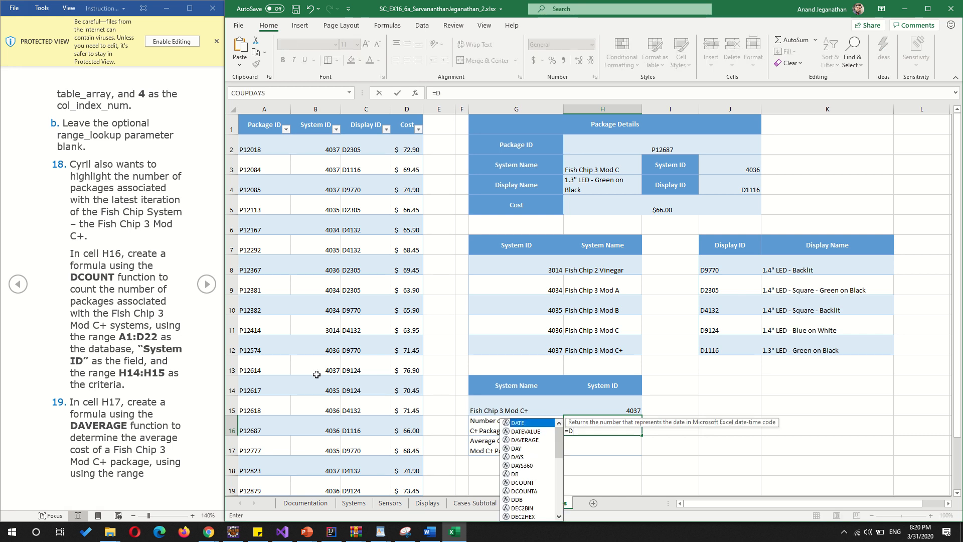
pyautogui.write('C')
pyautogui.press('BackSpace')
pyautogui.write('C')
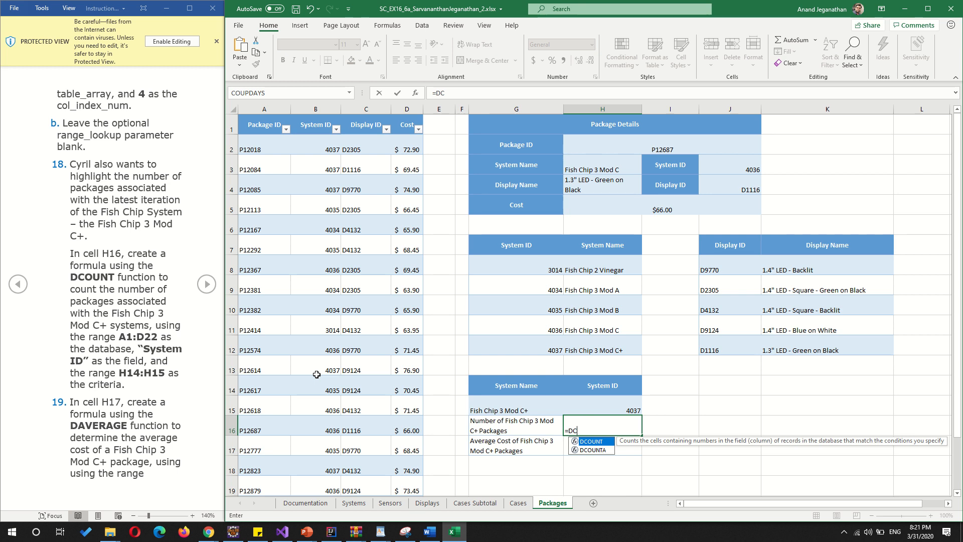
pyautogui.press('Tab')
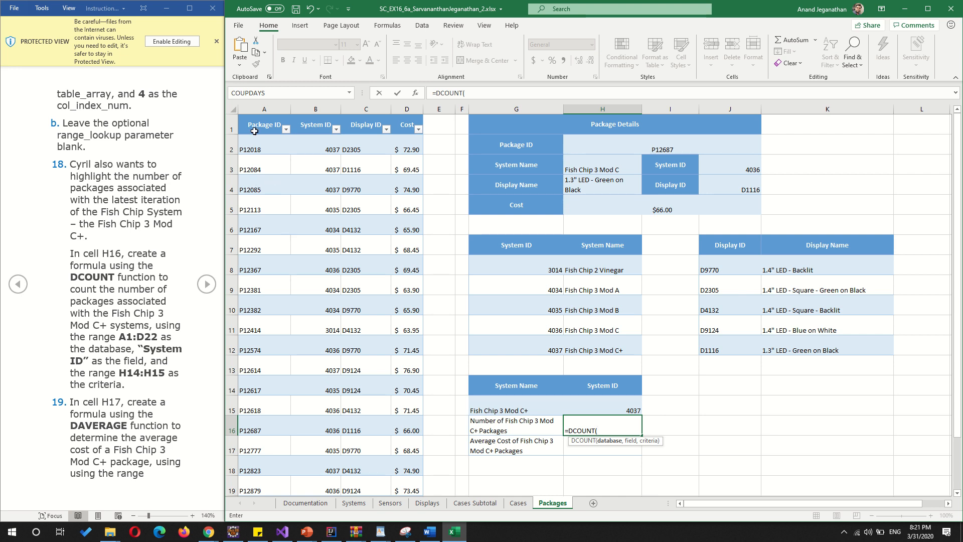
pyautogui.moveTo(253, 124); pyautogui.dragTo(408, 466)
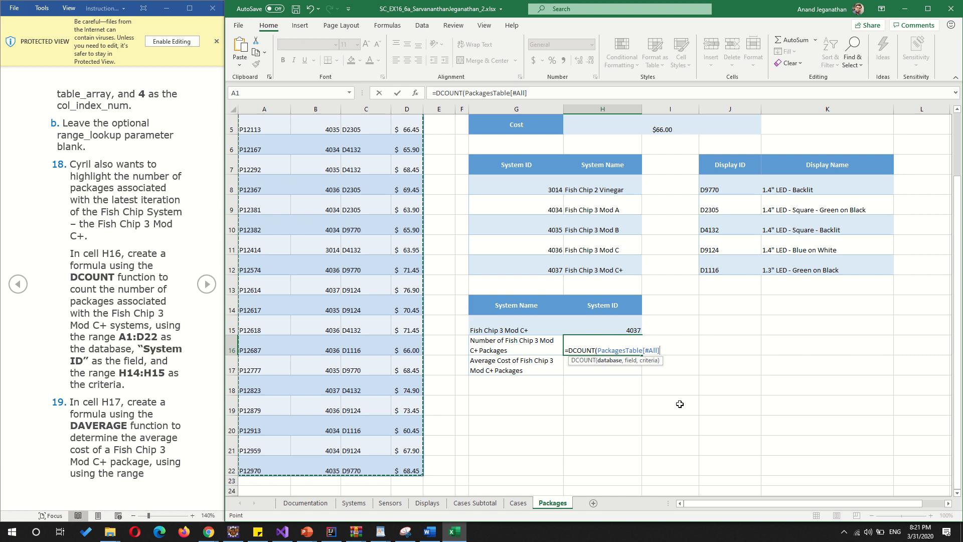
pyautogui.scroll(2, 368, 350)
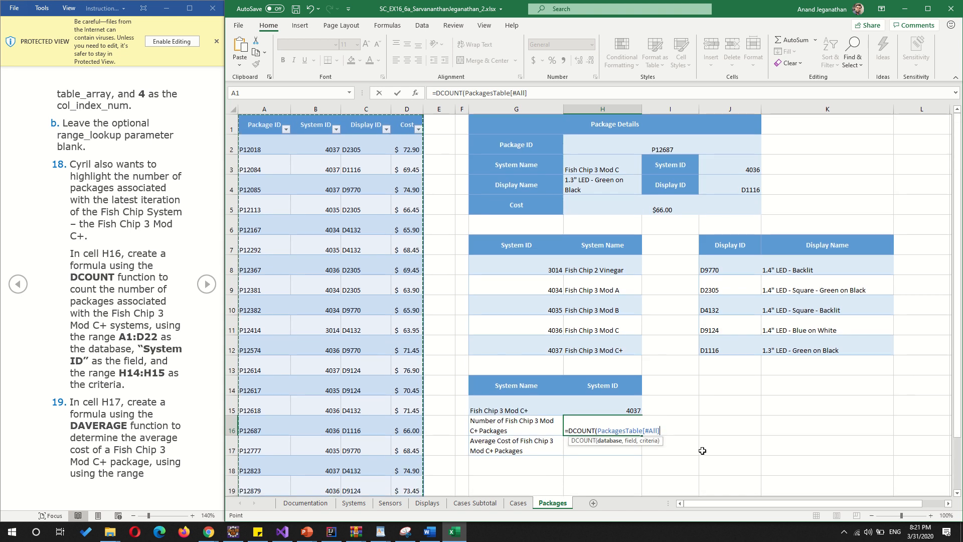
# - Complete the H16 DCOUNT formula with "System ID" as the field and H14:H15 as the criteria, and check it against the packages table
pyautogui.write(',')
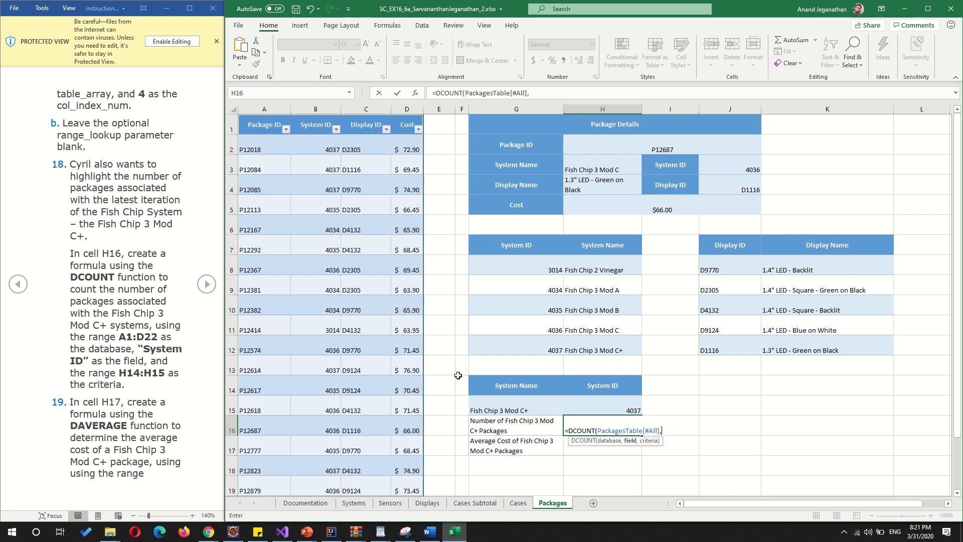
pyautogui.write('"System ID')
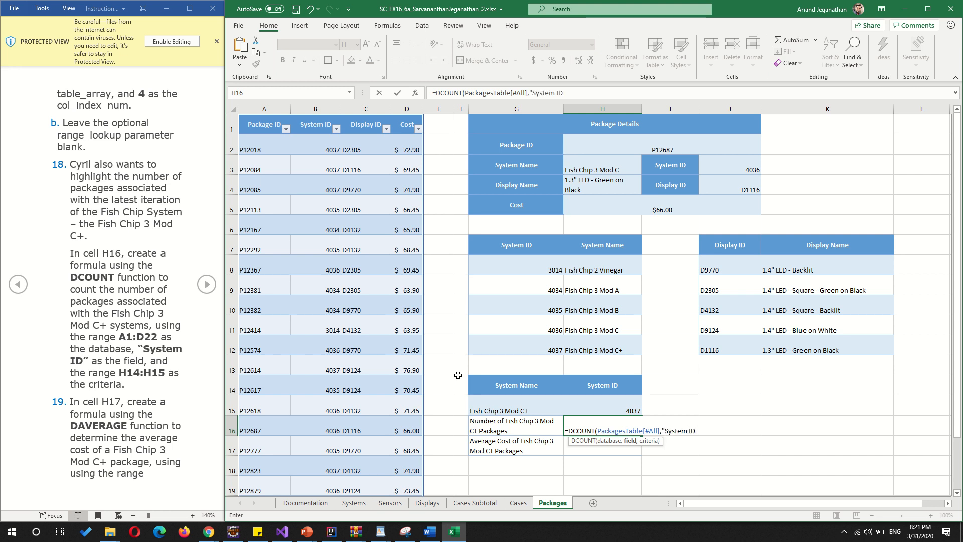
pyautogui.write('",')
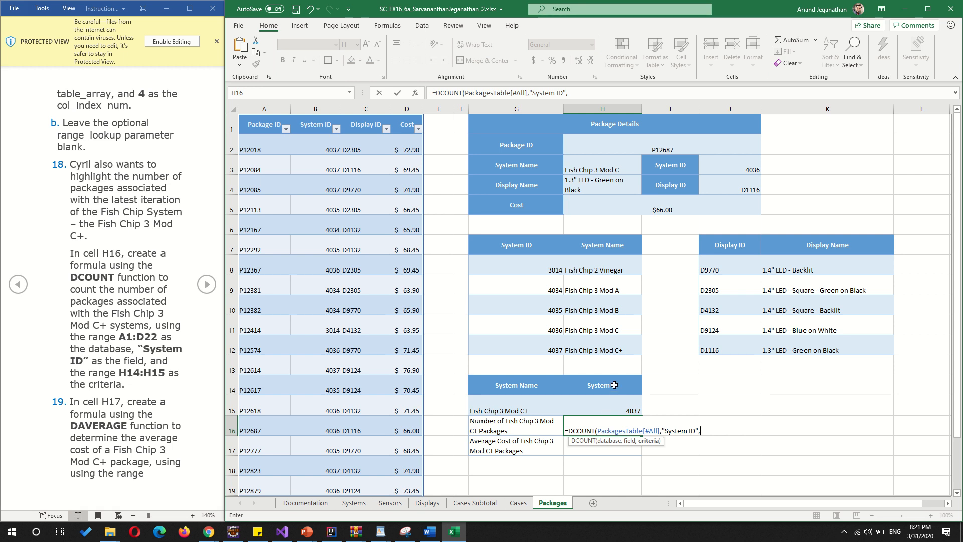
pyautogui.moveTo(614, 385); pyautogui.dragTo(614, 410)
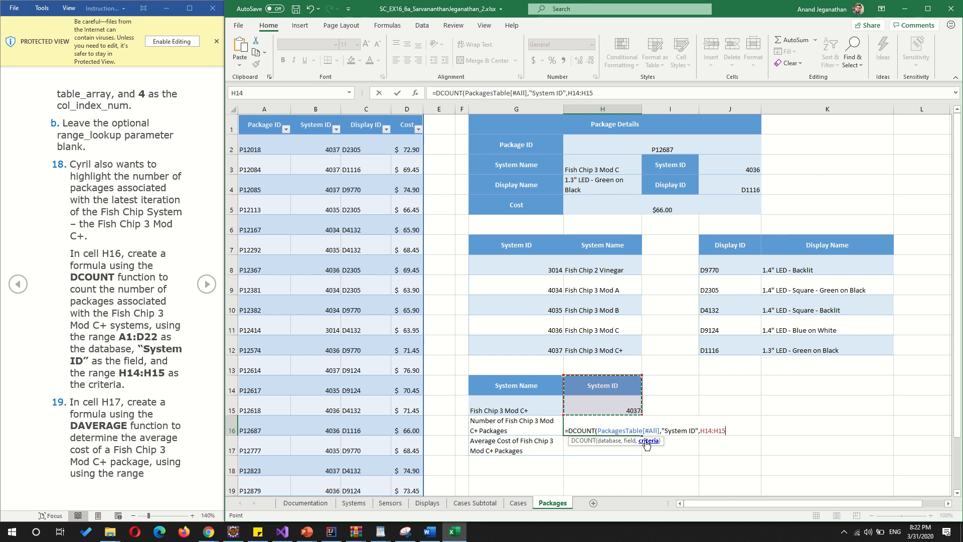
pyautogui.press('Return')
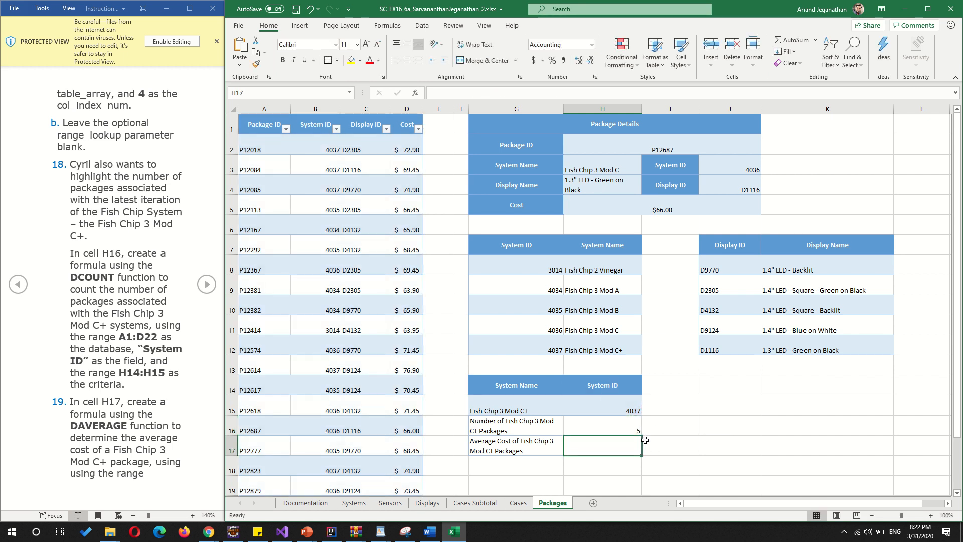
pyautogui.click(634, 428)
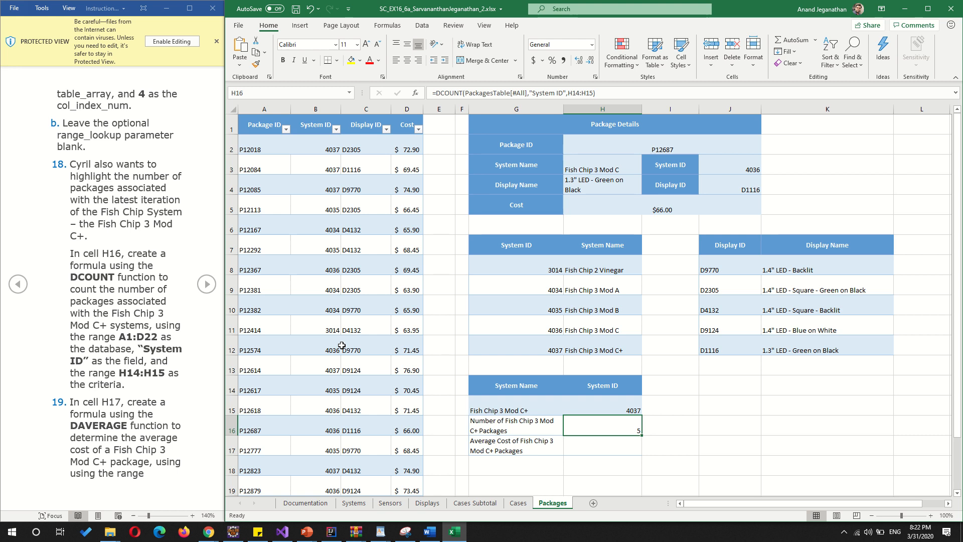
pyautogui.scroll(-1, 353, 395)
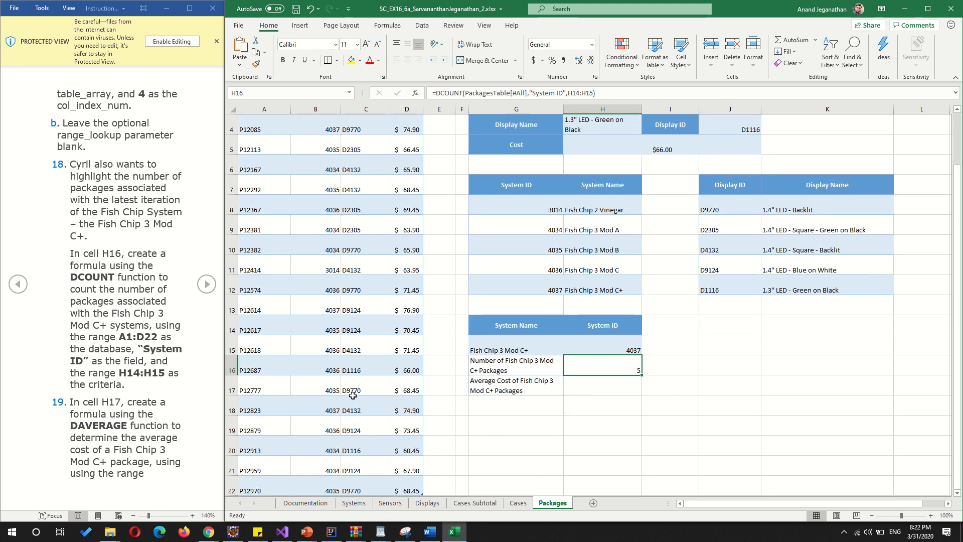
pyautogui.scroll(3, 352, 395)
pyautogui.scroll(-4, 353, 395)
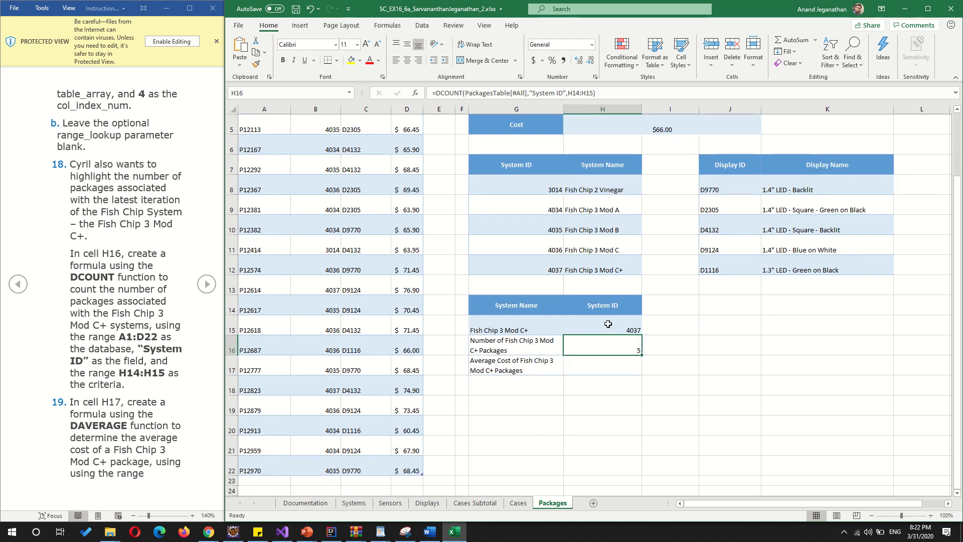
# - Begin a DAVERAGE formula in cell H17 with the whole packages table, A1:D22, as the database
pyautogui.click(580, 370)
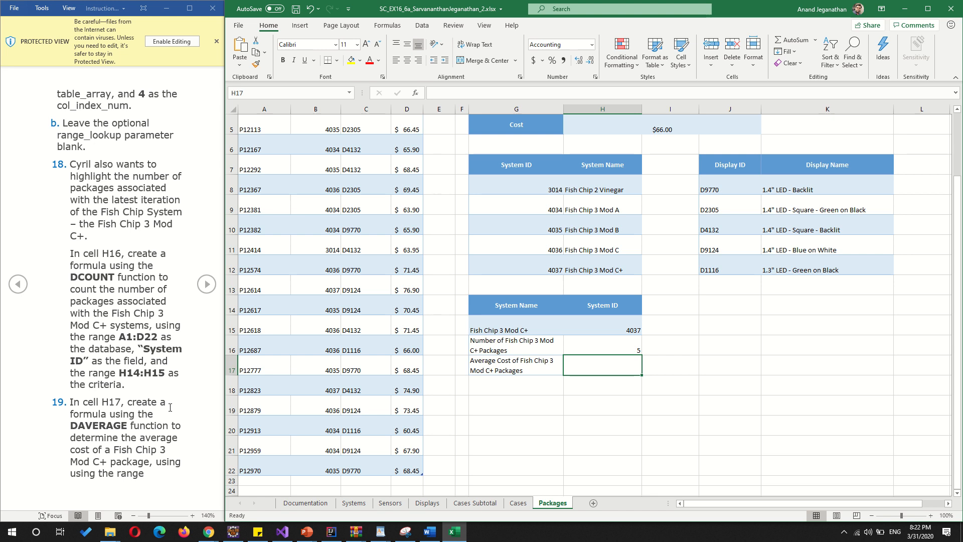
pyautogui.write('=')
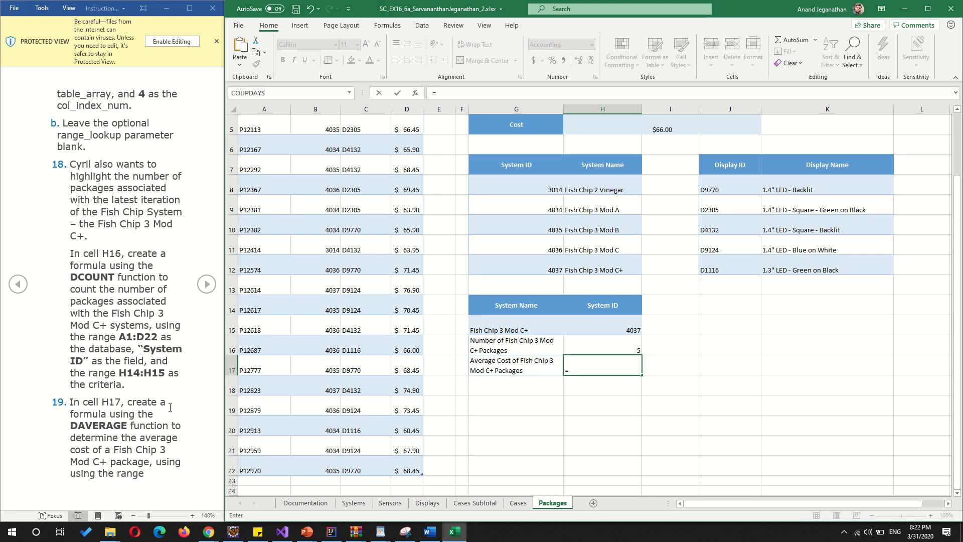
pyautogui.write('AV')
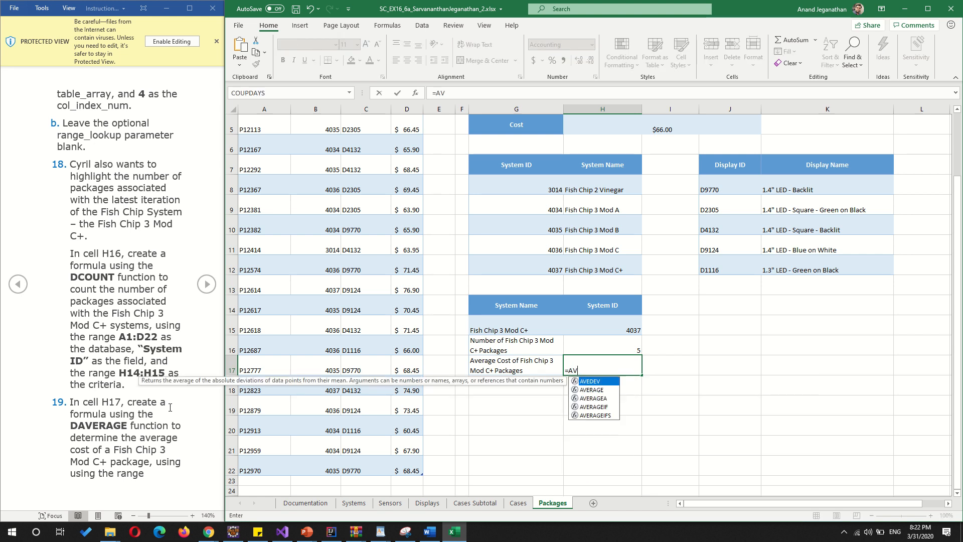
pyautogui.press('BackSpace')
pyautogui.press('BackSpace')
pyautogui.write('DAv')
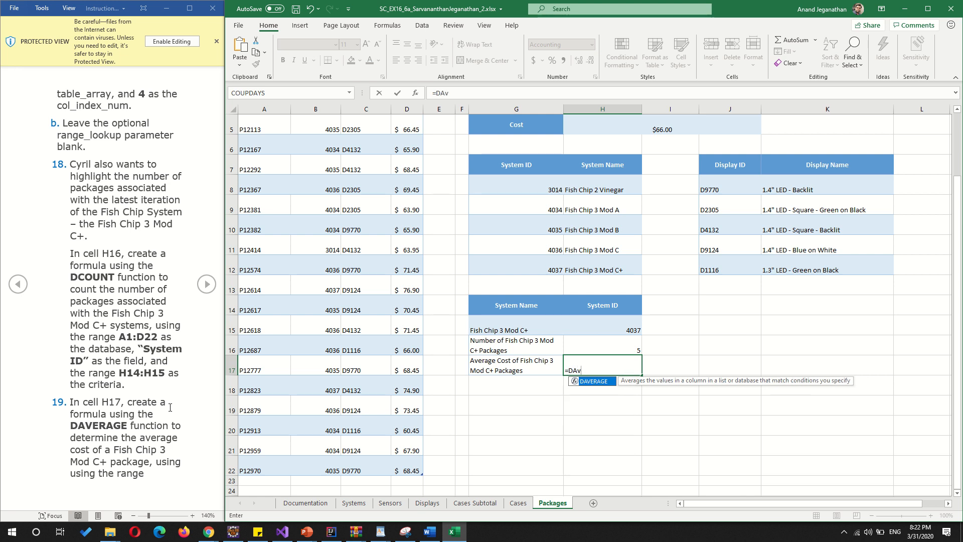
pyautogui.press('Tab')
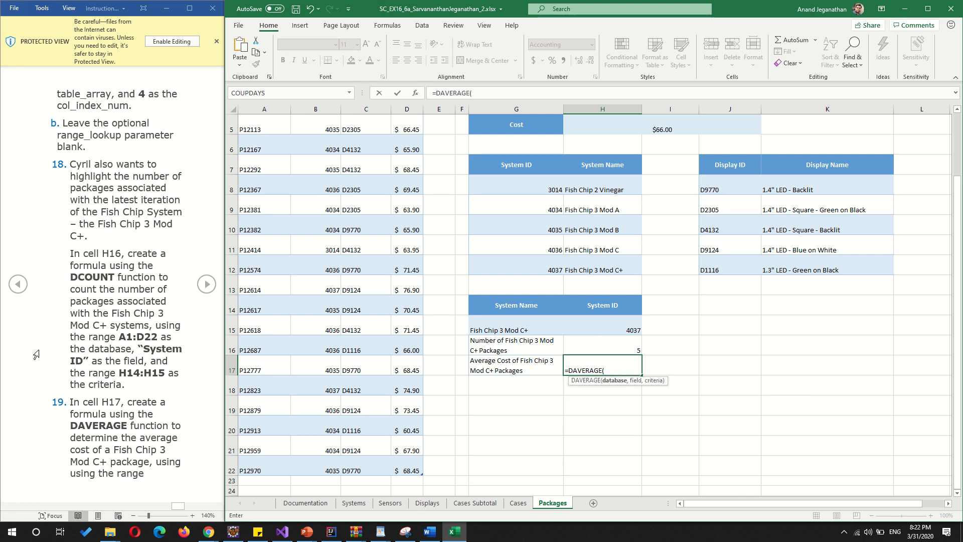
pyautogui.moveTo(413, 465); pyautogui.dragTo(124, 44)
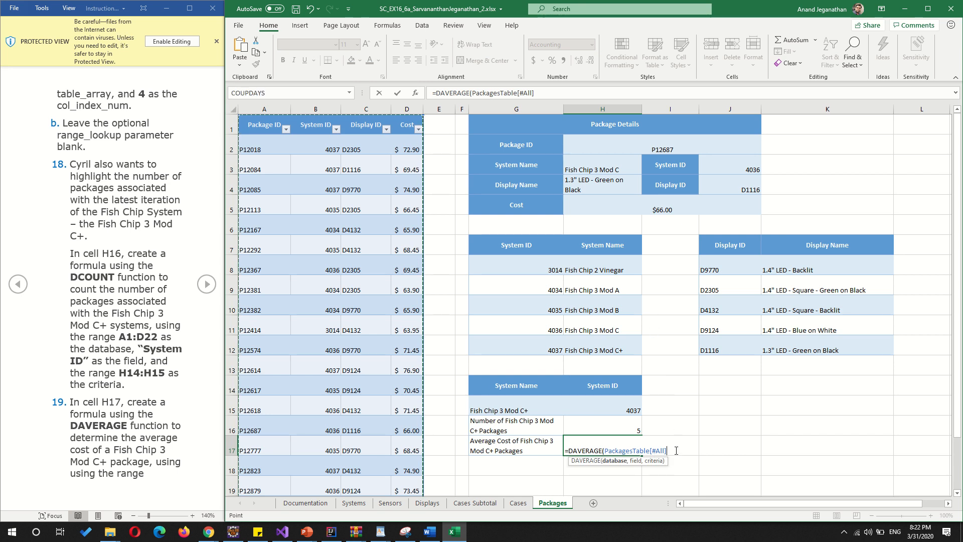
pyautogui.write(',')
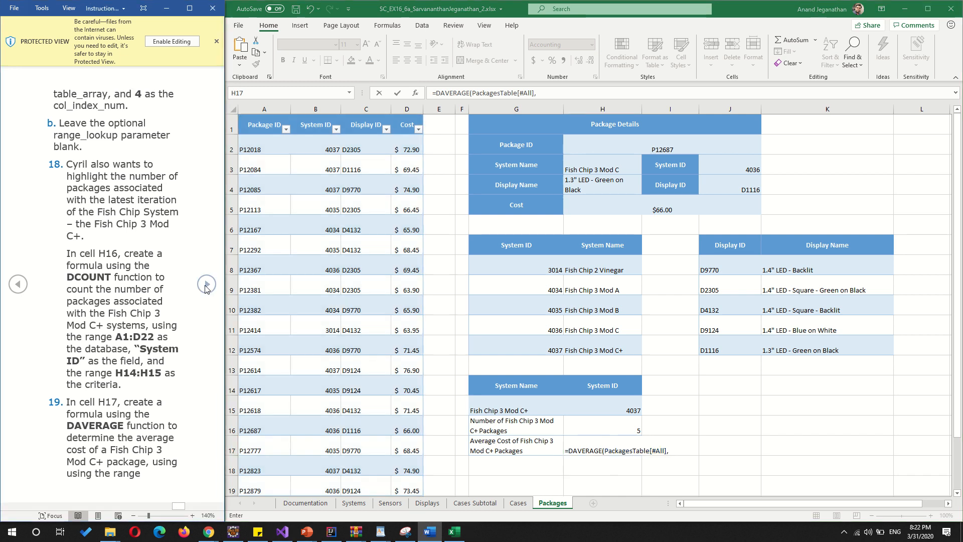
# - Complete the H17 DAVERAGE formula with "Cost" as the field and H14:H15 as the criteria
pyautogui.click(206, 284)
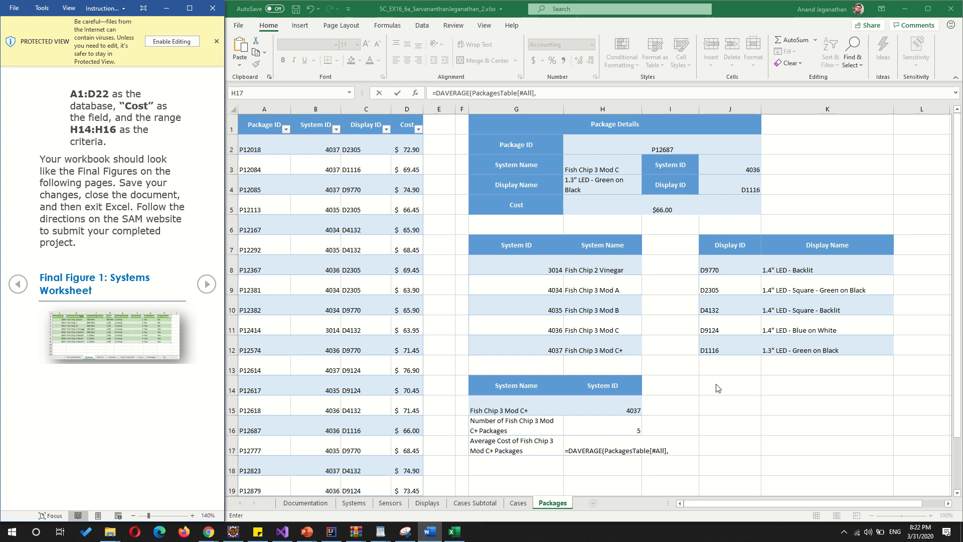
pyautogui.click(676, 453)
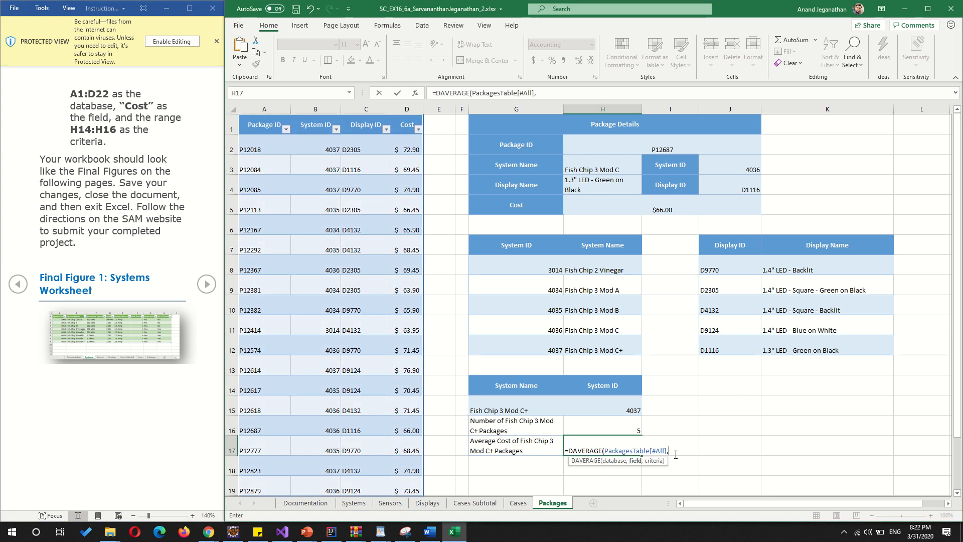
pyautogui.write('"Cost",')
pyautogui.moveTo(613, 404)
pyautogui.mouseDown()
pyautogui.moveTo(613, 430)
pyautogui.moveTo(611, 404)
pyautogui.mouseUp()
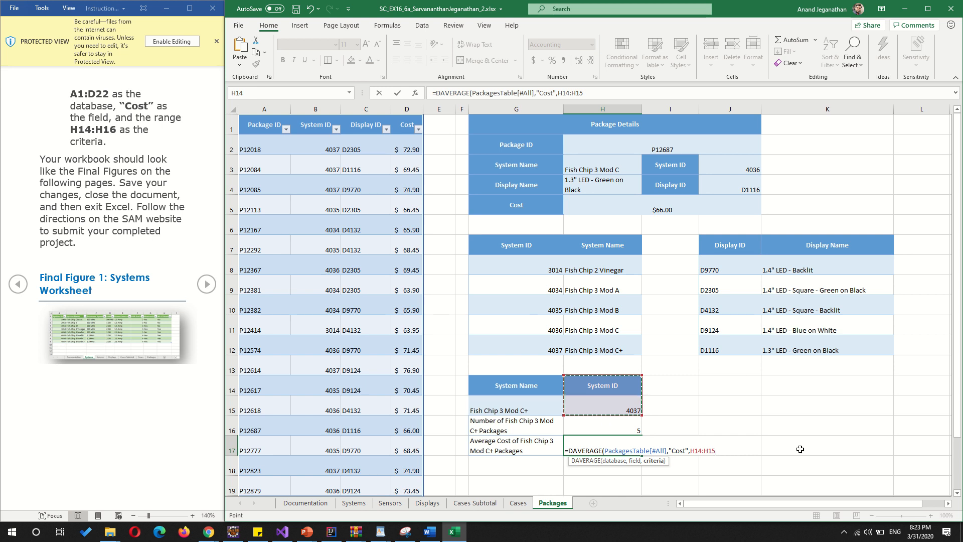
pyautogui.write(')')
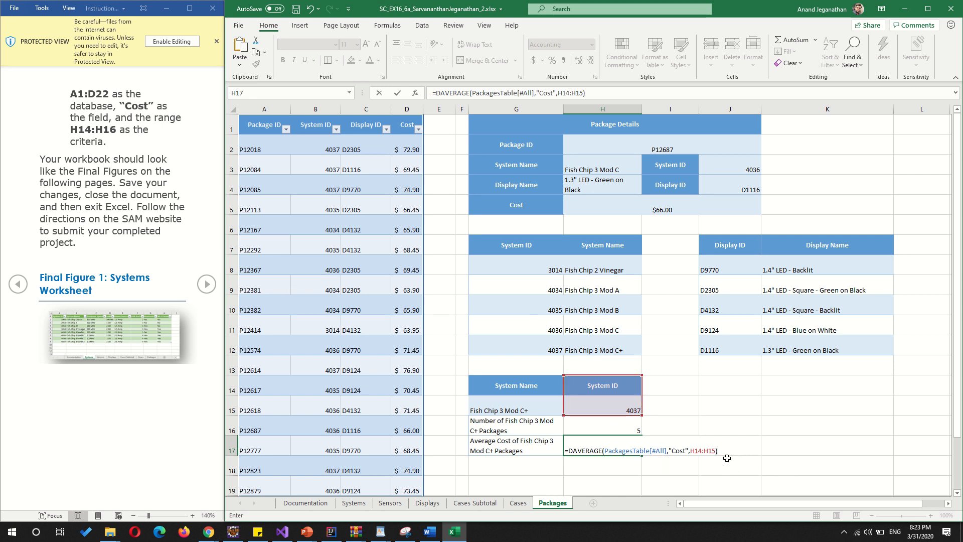
pyautogui.press('Return')
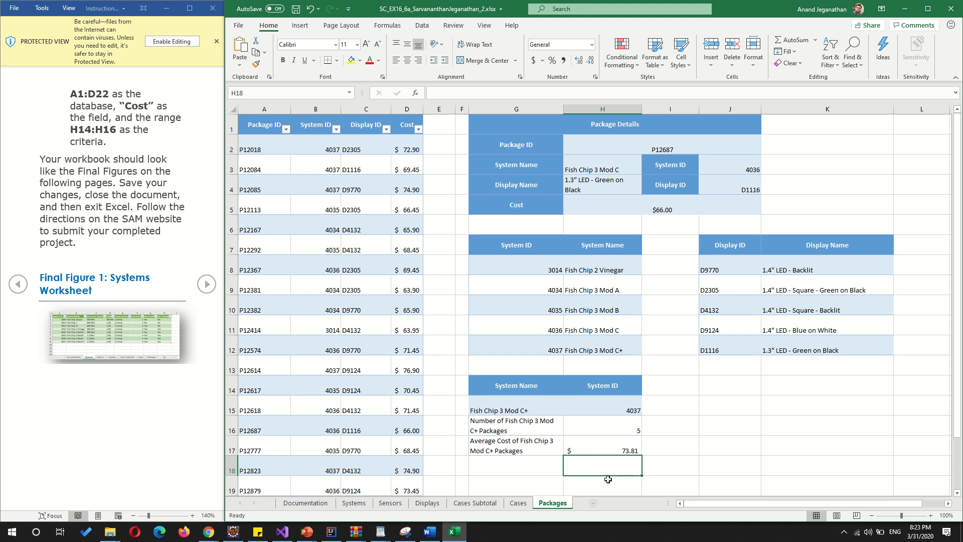
# - Review the final figures in the instructions document, through Final Figure 6 for the Packages worksheet, to compare them with the workbook
pyautogui.click(266, 330)
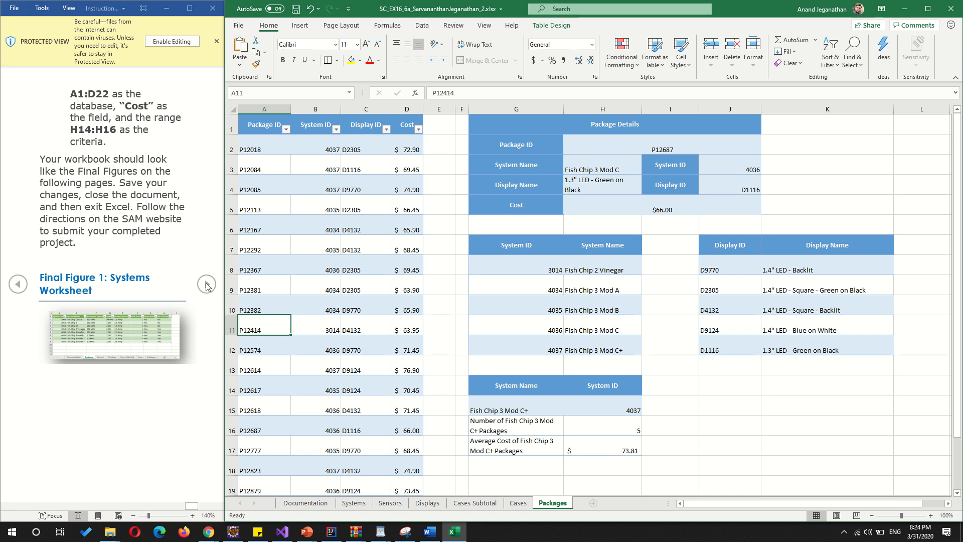
pyautogui.click(206, 284)
pyautogui.click(205, 285)
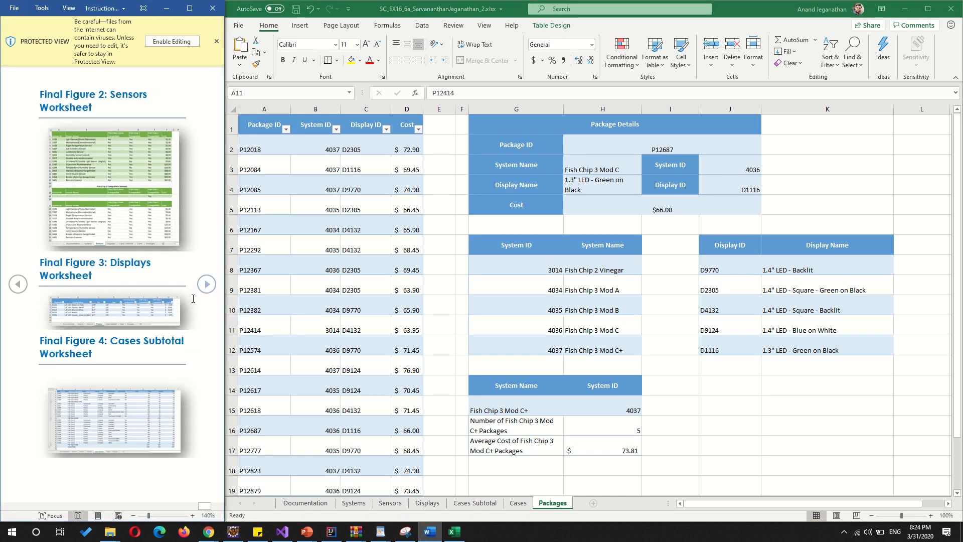
pyautogui.click(18, 284)
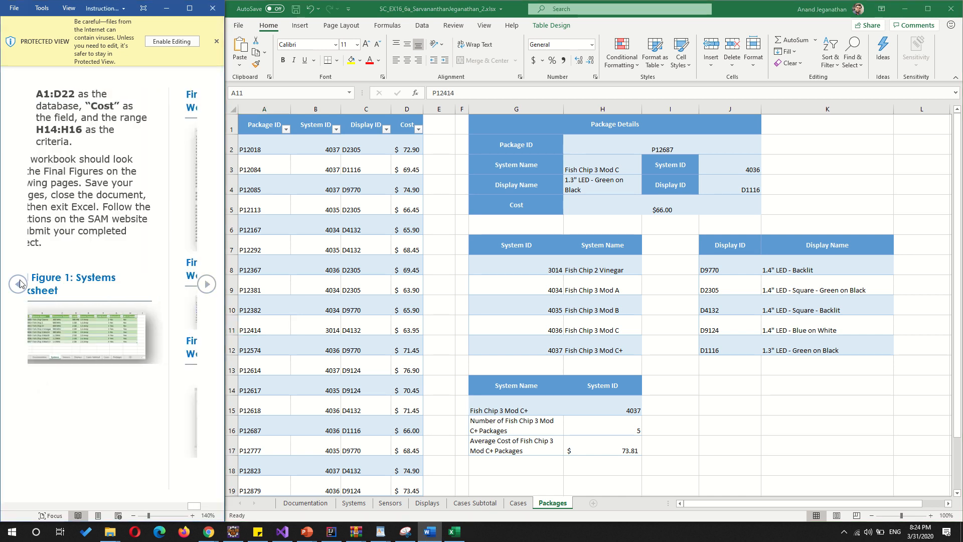
pyautogui.click(209, 293)
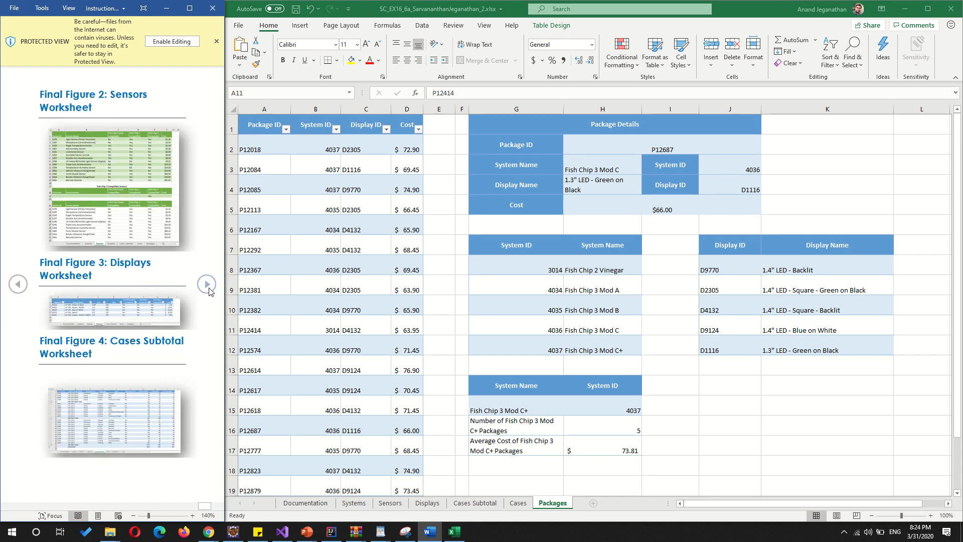
pyautogui.click(210, 292)
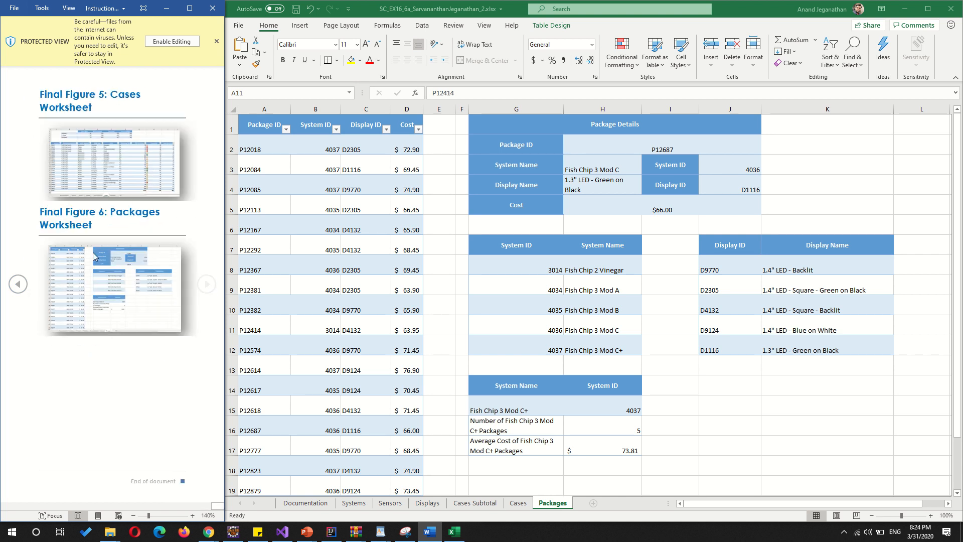
pyautogui.click(18, 284)
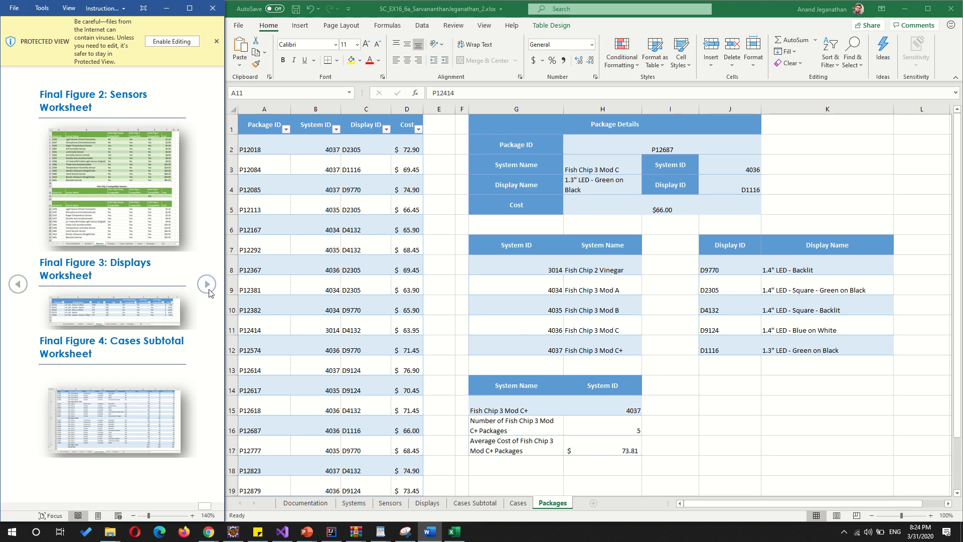
pyautogui.click(206, 284)
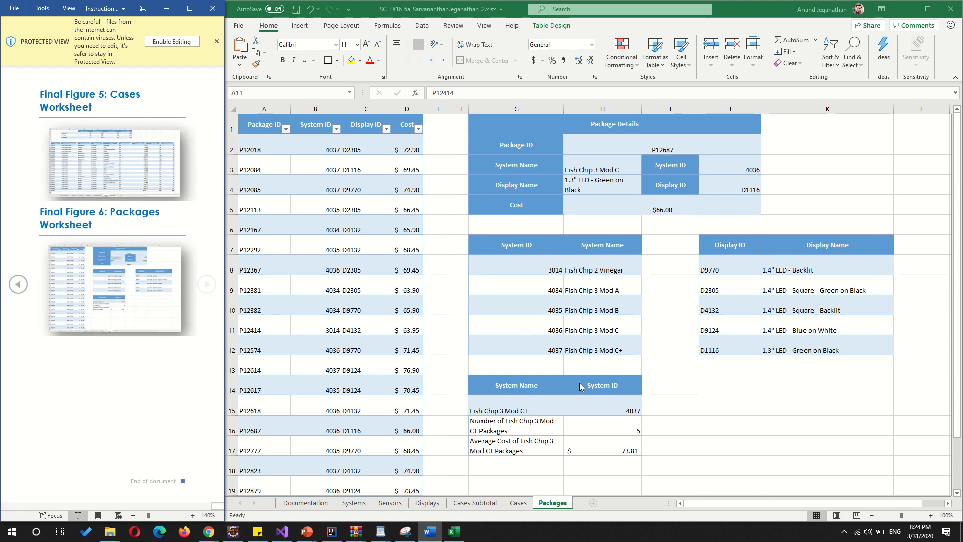